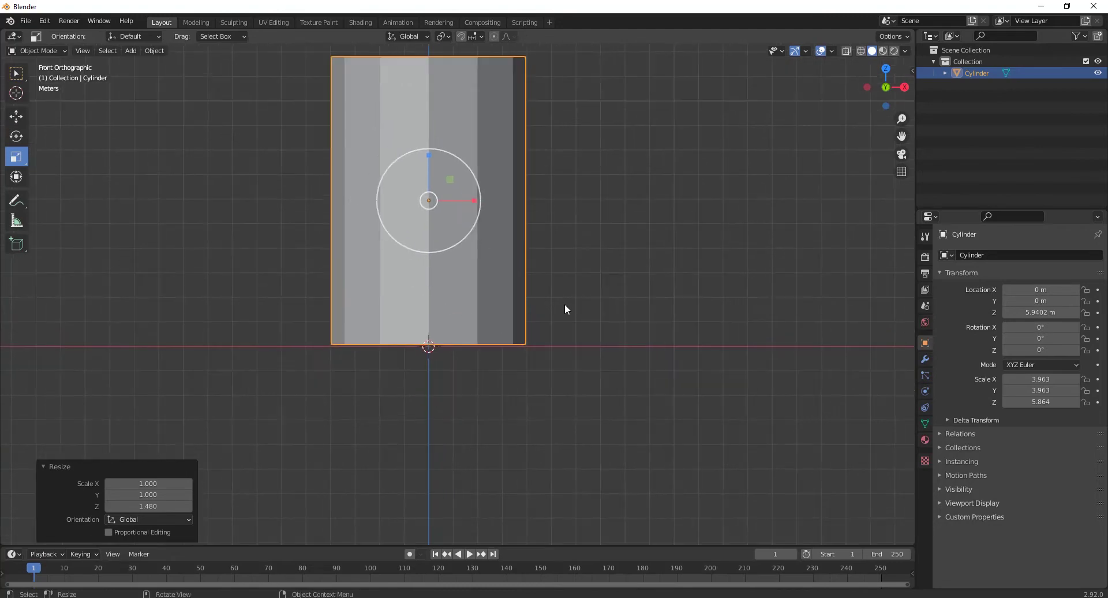
- Select the edge loop around the cylinder's base in Edit Mode, using see-through wireframe display in the front view
left_click(565, 303)
left_click(420, 284)
key("Tab")
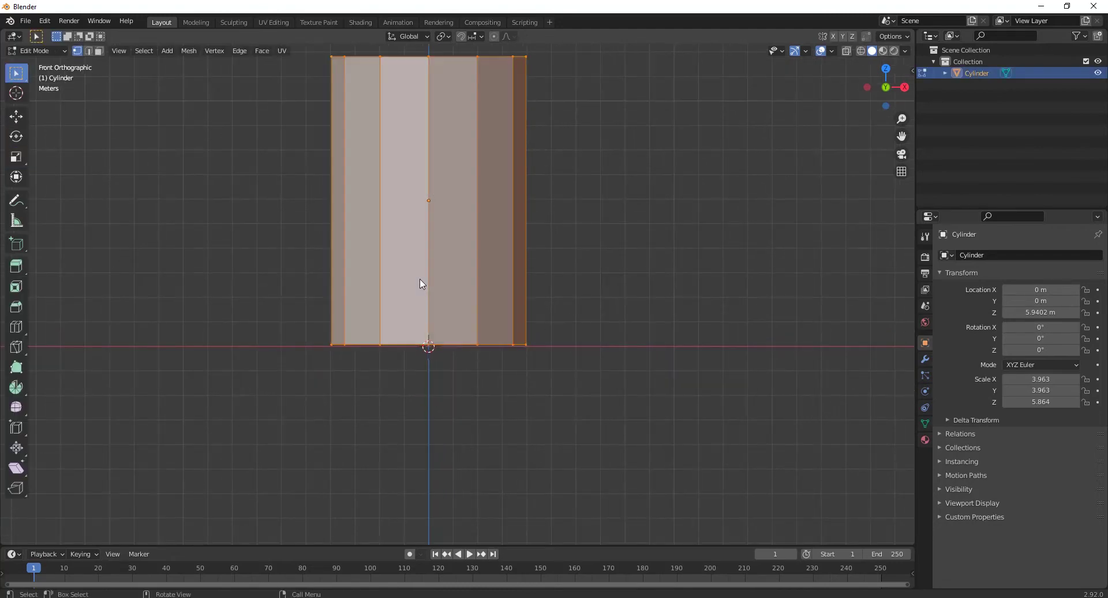
key("alt+z")
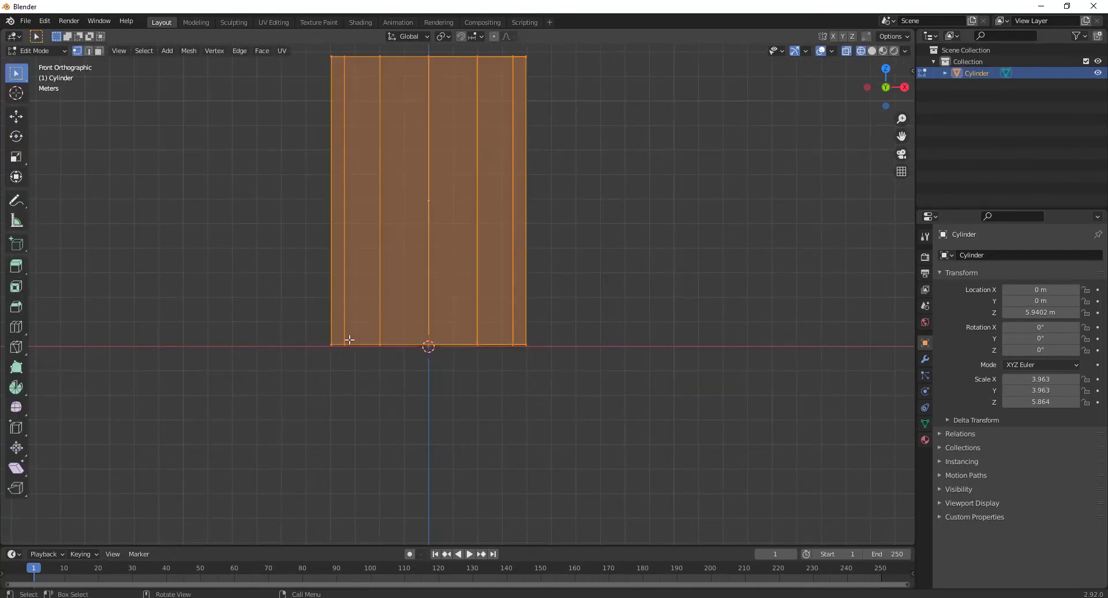
left_click_drag(301, 321, 597, 359)
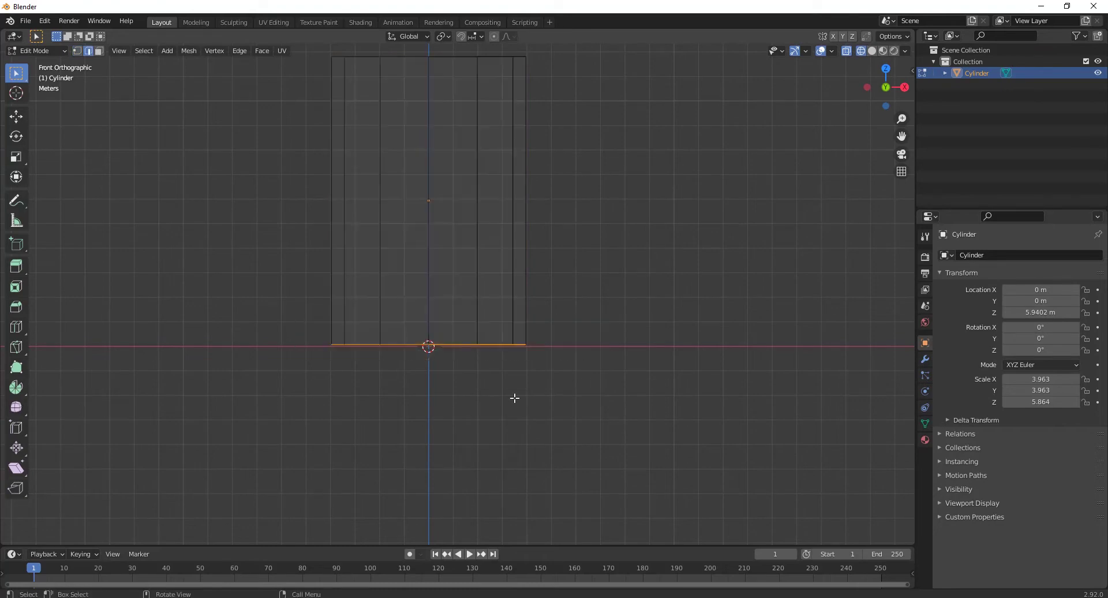
middle_click_drag(514, 398, 498, 454)
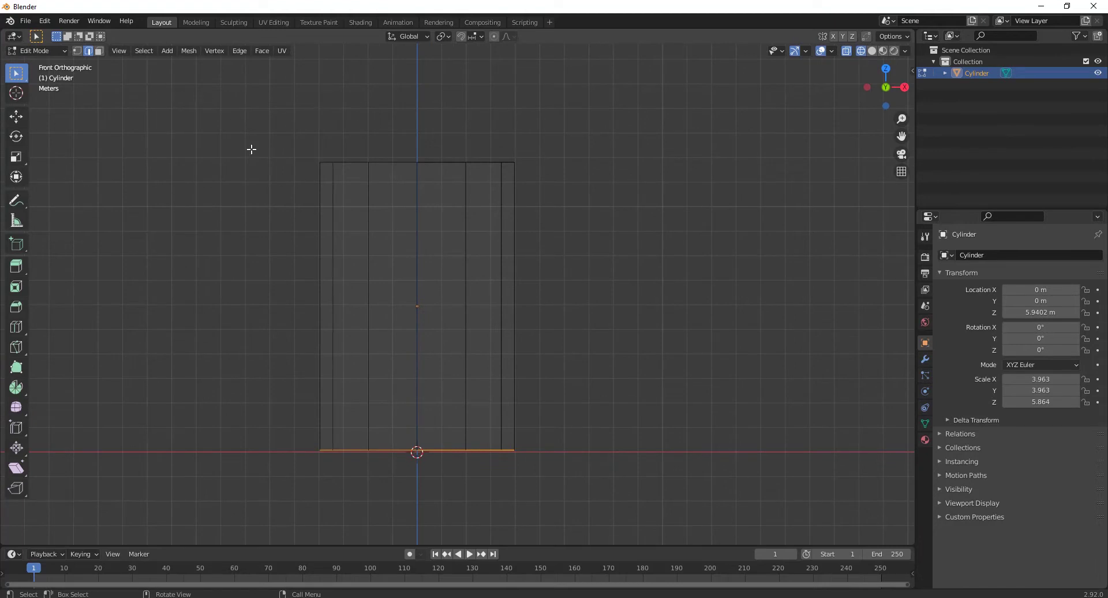
- Return to Object Mode with solid shading and load supp 4.jpg from the Desktop as a reference image
key("Tab")
left_click(207, 163)
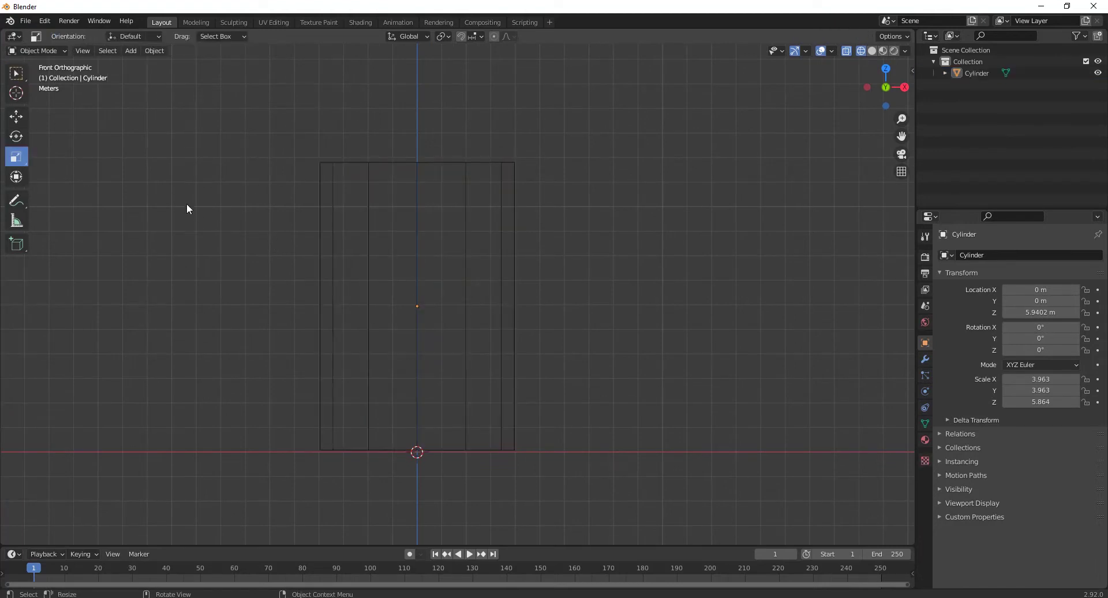
key("shift+z")
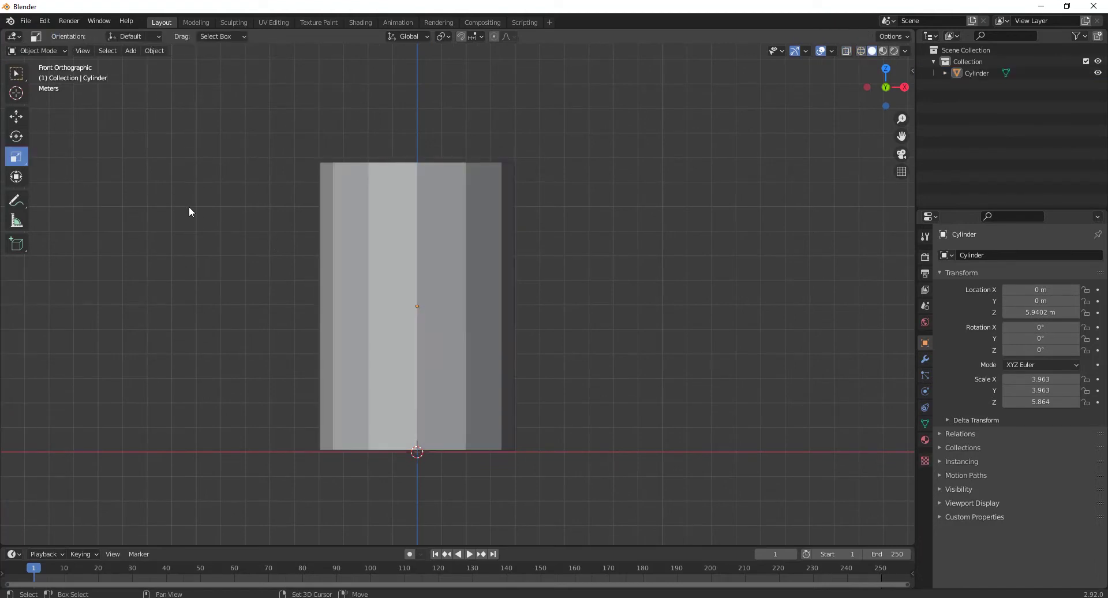
left_click(126, 52)
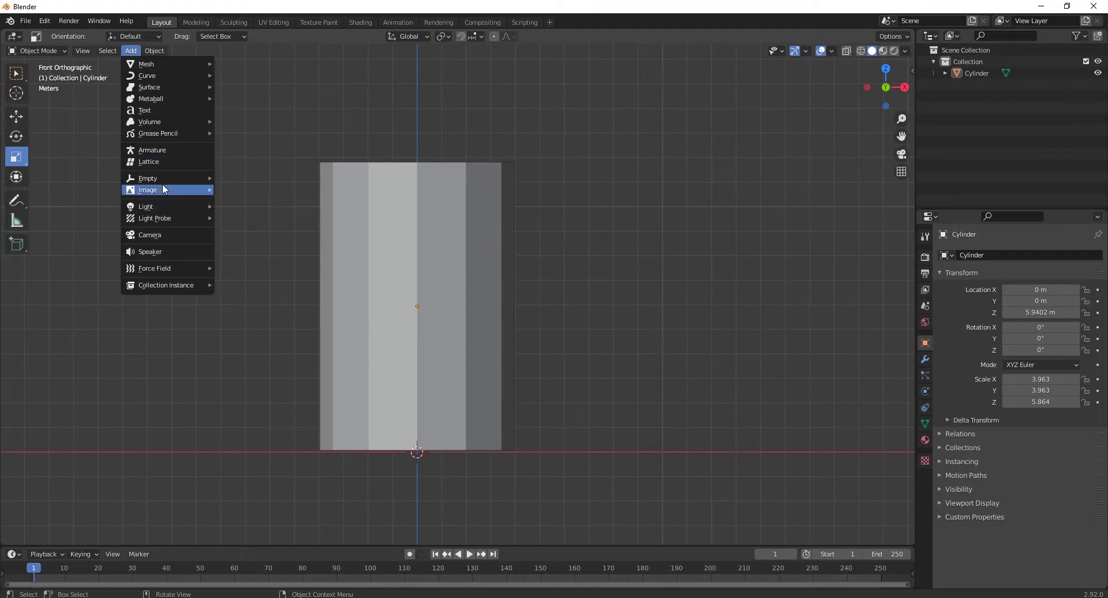
mouse_move(164, 189)
left_click(244, 189)
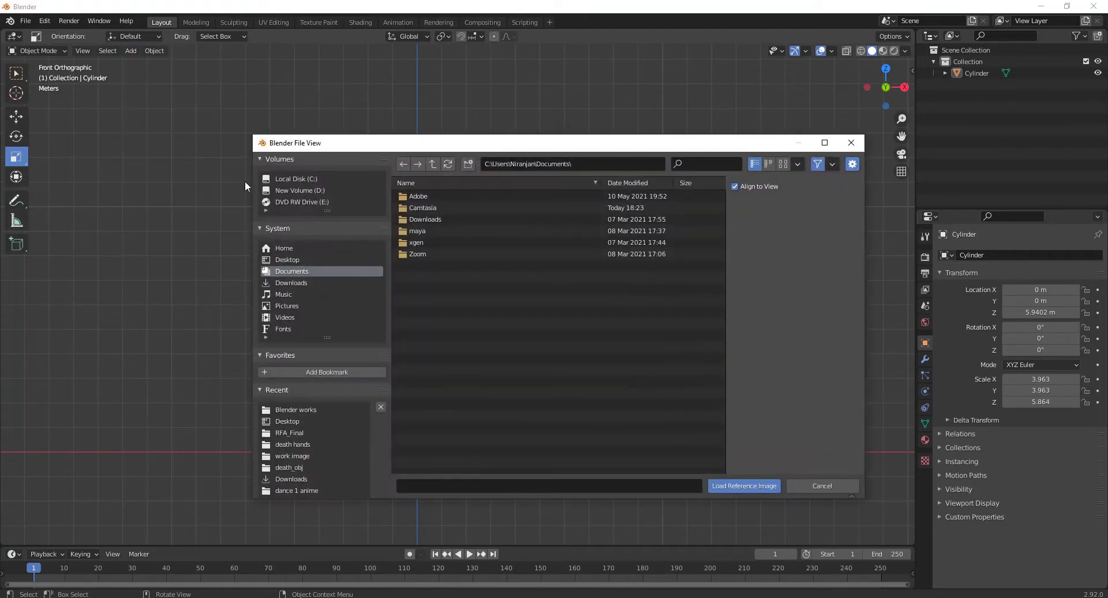
left_click(303, 259)
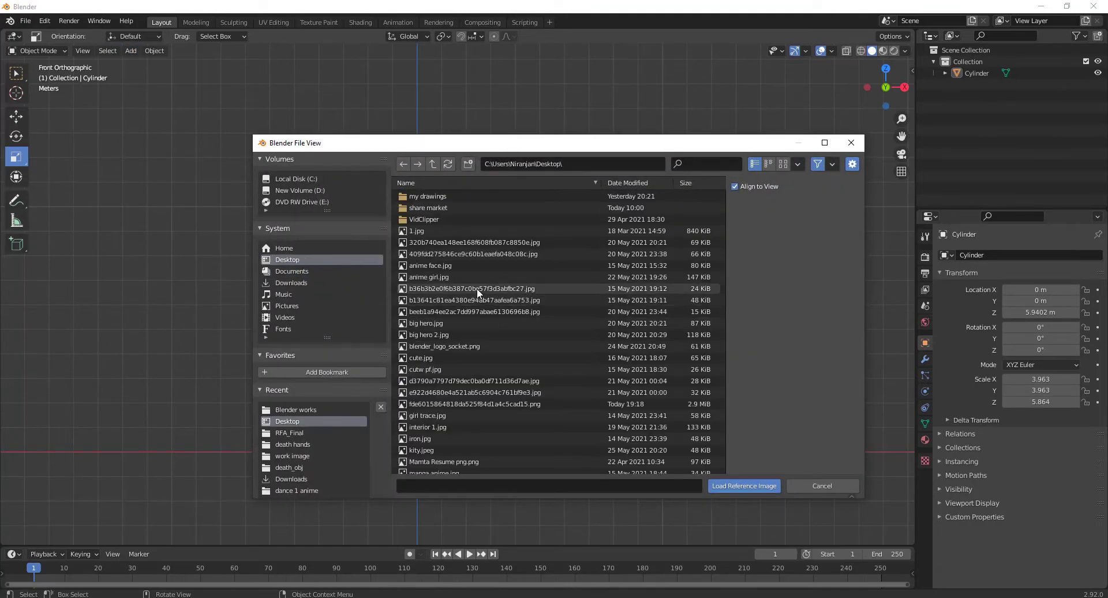
scroll(477, 293, "down", 1)
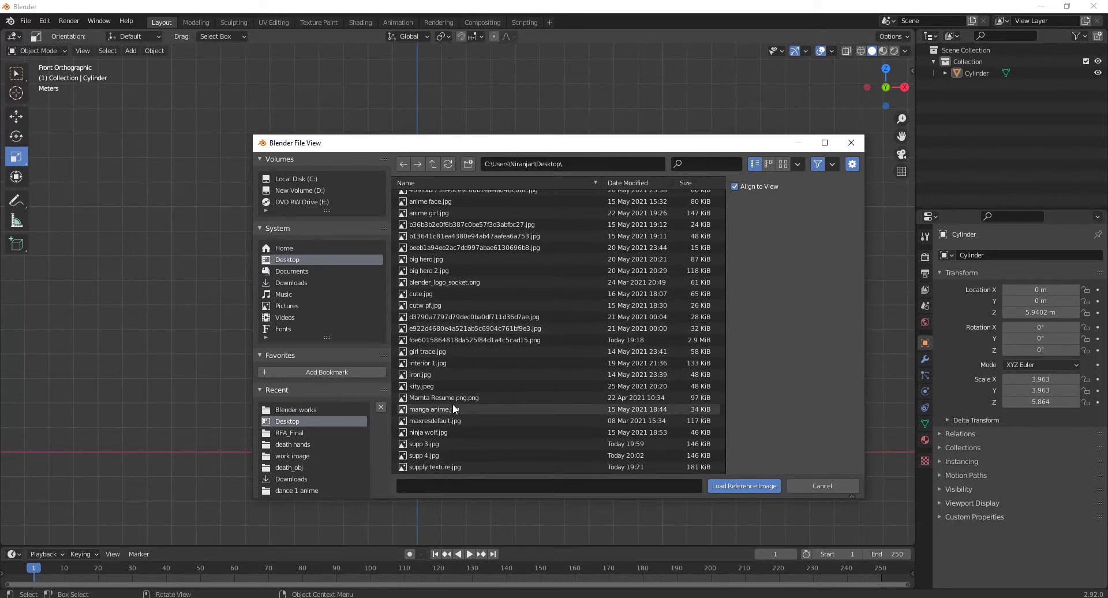
left_click(447, 454)
double_click(447, 454)
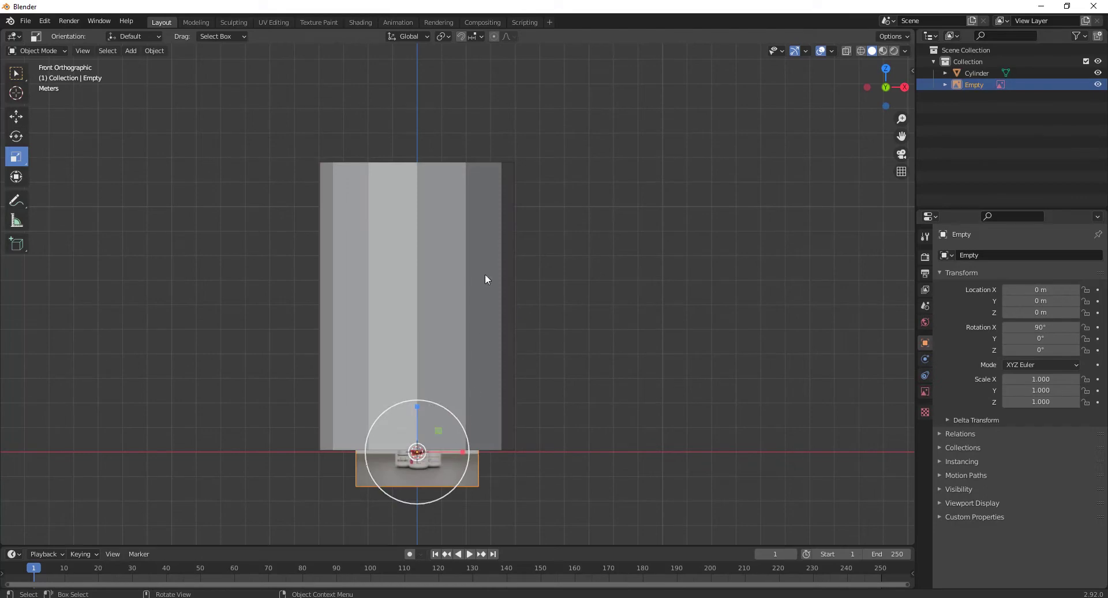
- Enlarge the reference image to a scale of about 6.68 and raise it about 6.84 m along Z
key("s")
left_click(710, 445)
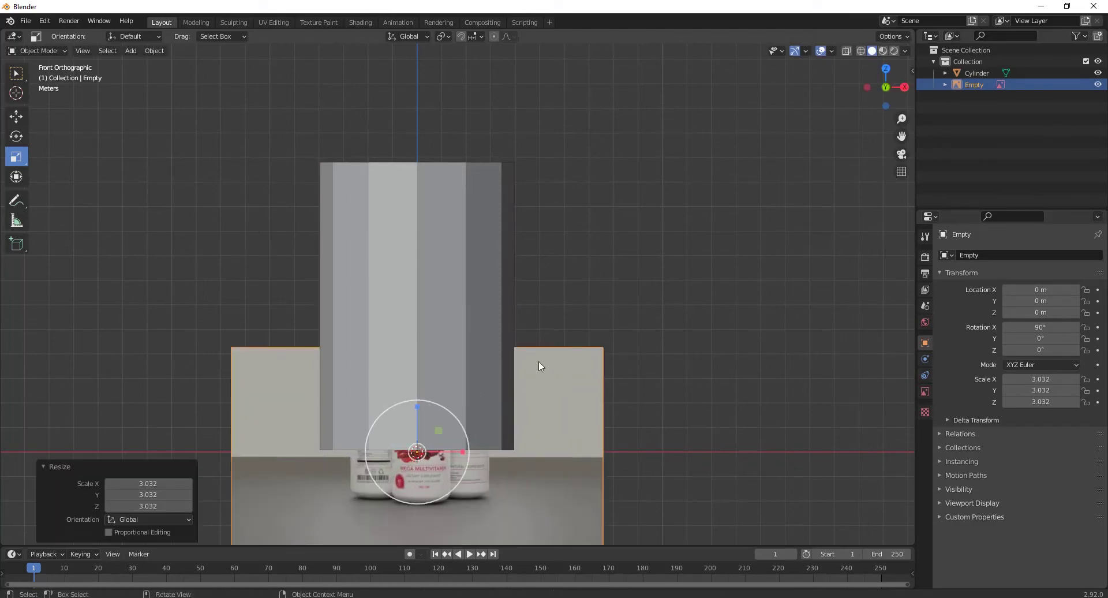
scroll(541, 365, "down", 2)
key("s")
left_click(697, 433)
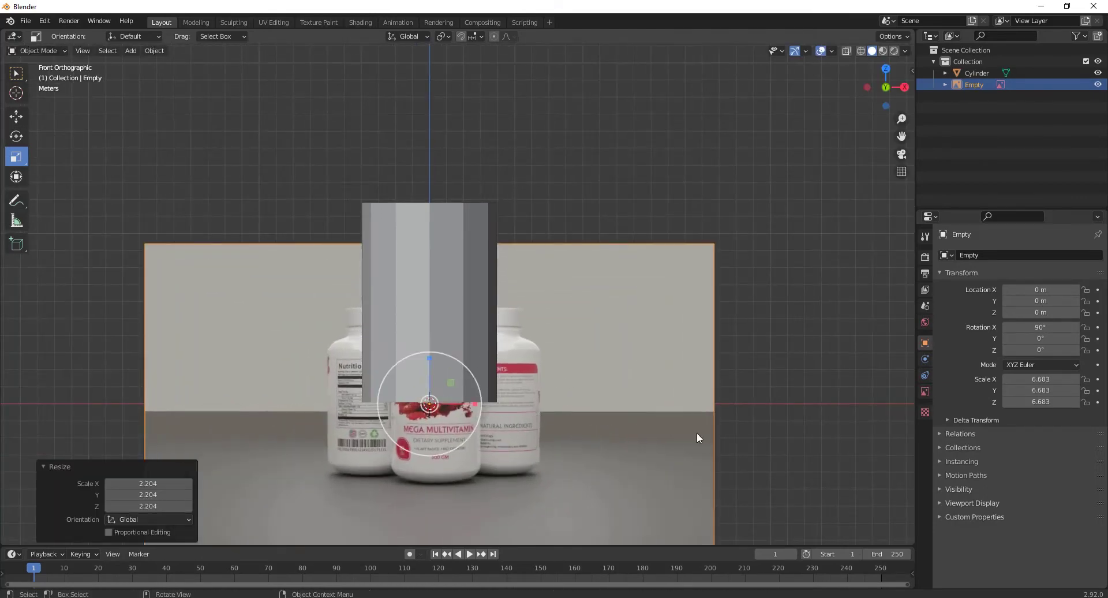
left_click(15, 116)
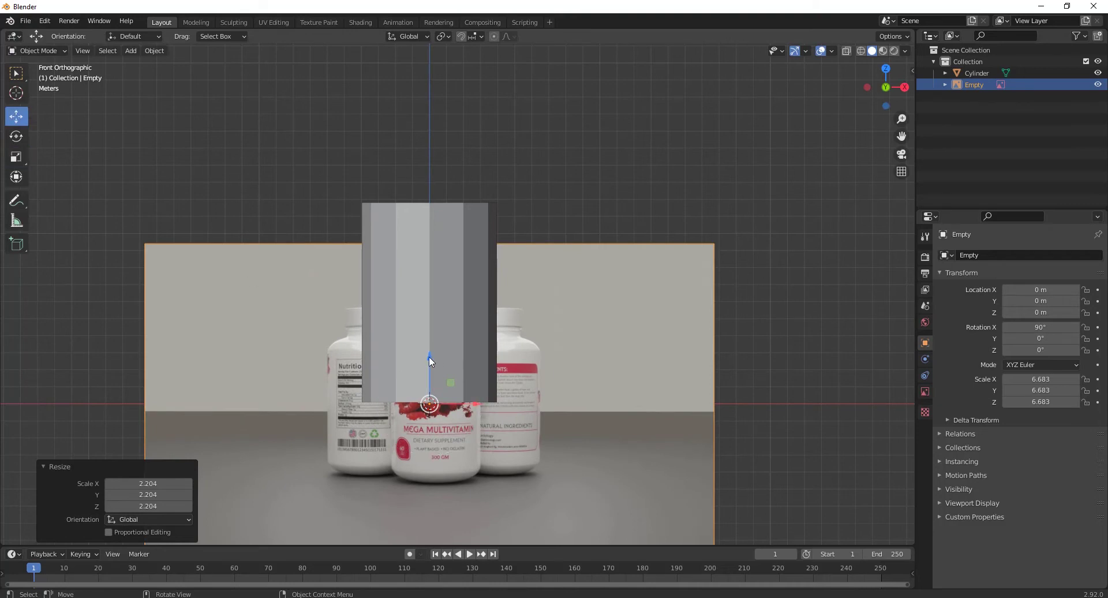
left_click_drag(429, 357, 429, 241)
- In wireframe display, scale the reference image to about 10.08 and shift it about -0.61 m along X to align the middle bottle with the cylinder
key("shift+z")
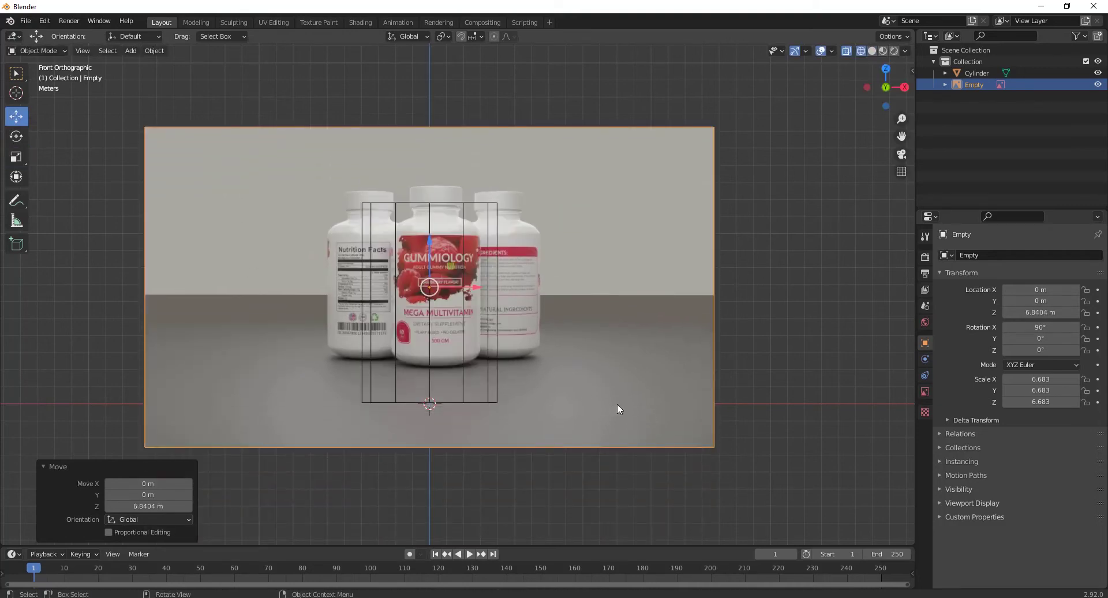
key("s")
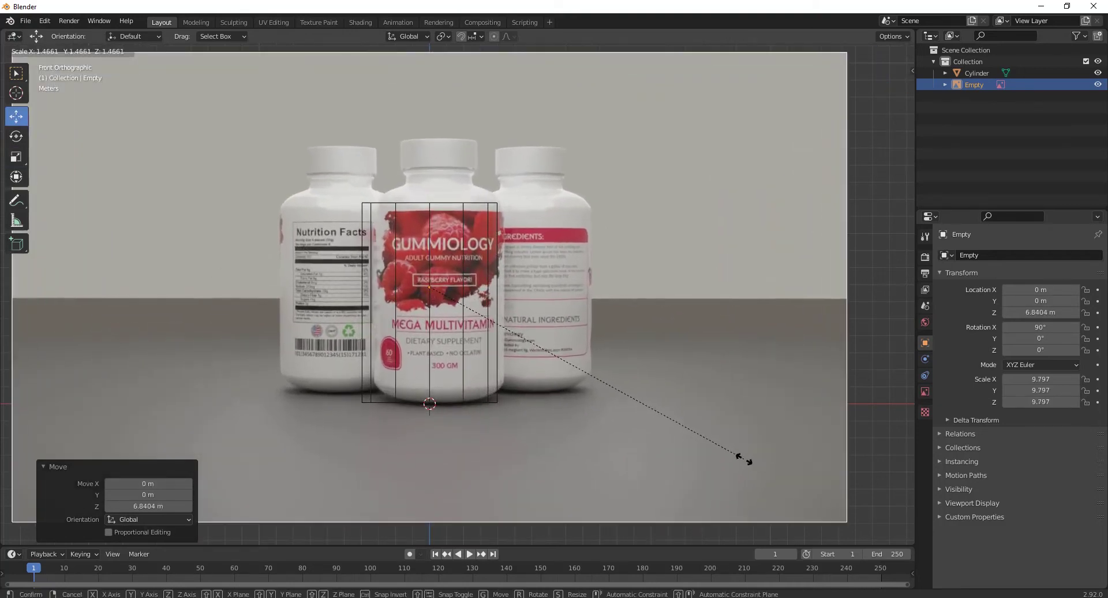
left_click(744, 458)
key("s")
left_click(750, 463)
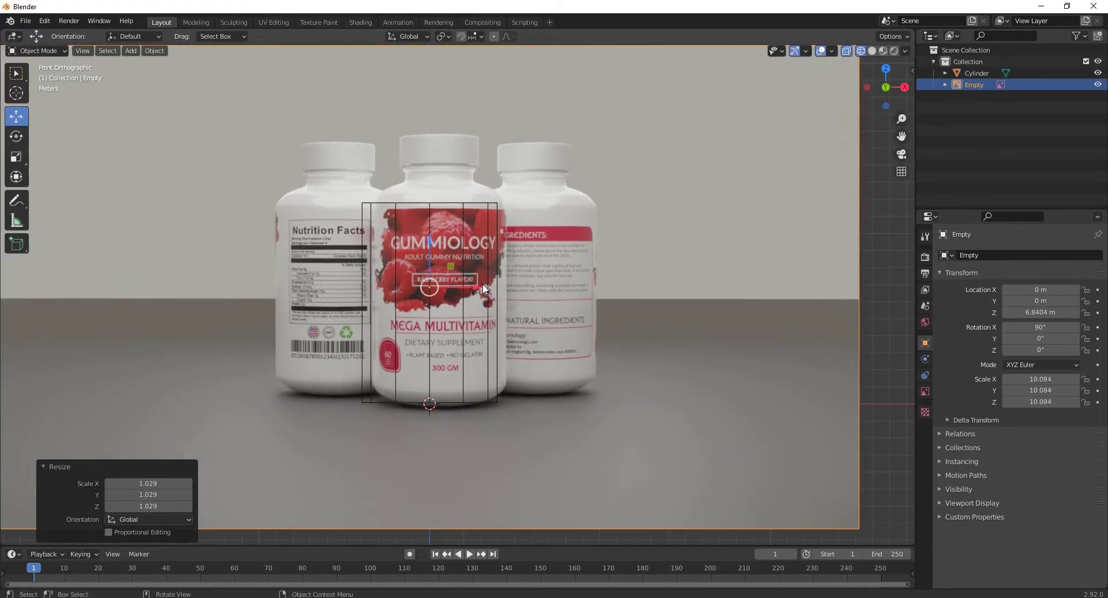
left_click_drag(483, 285, 466, 287)
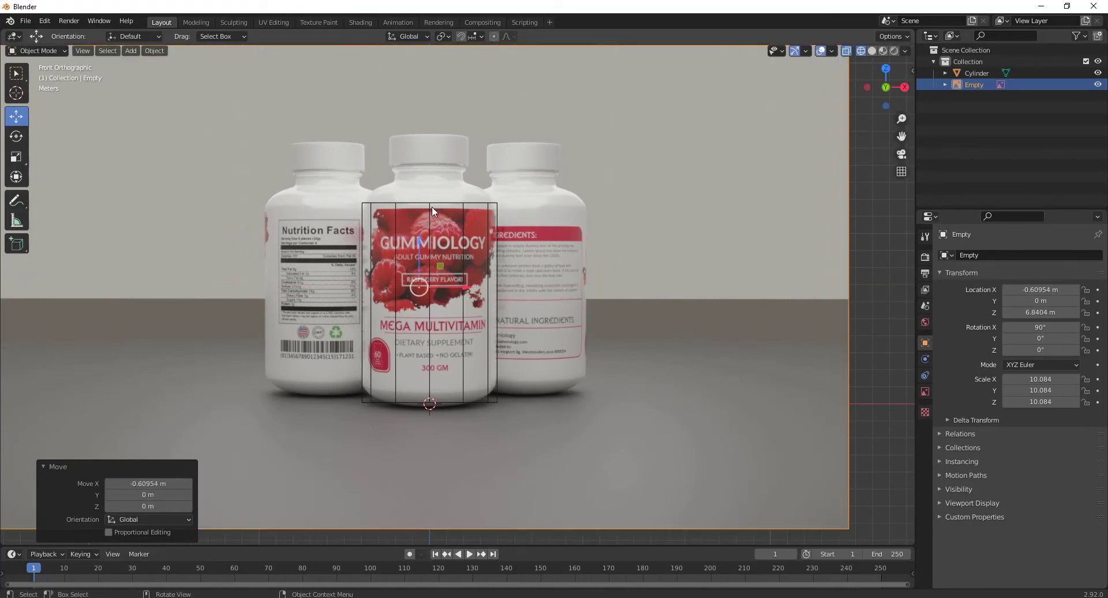
- Bevel the cylinder's selected bottom edges in Edit Mode with 3 segments and a width of about 0.244 m
left_click(424, 204)
key("Tab")
scroll(428, 212, "up", 2)
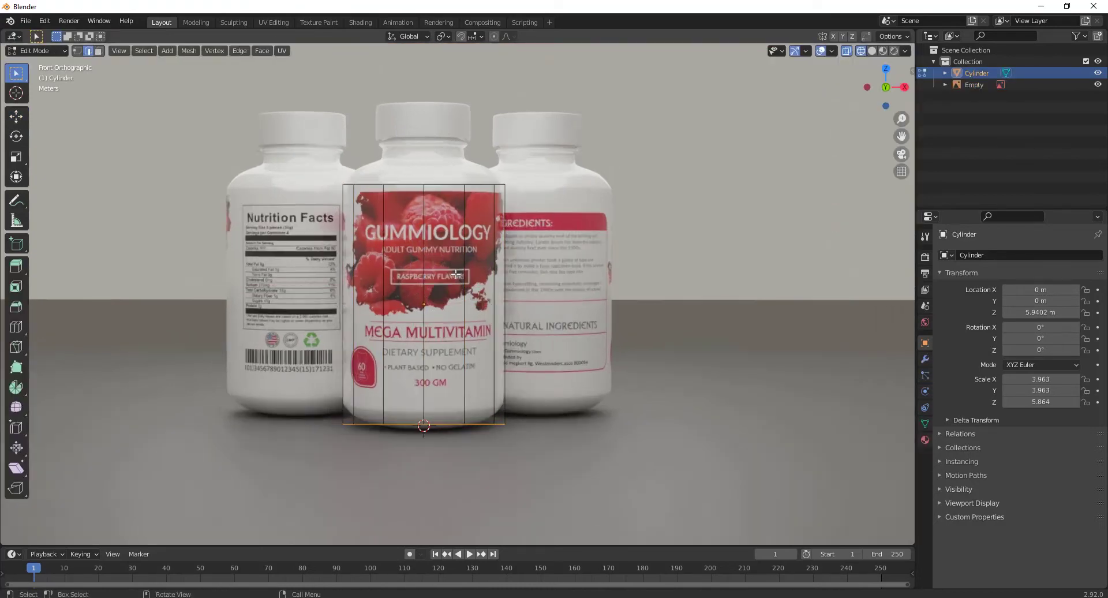
scroll(477, 310, "down", 5)
middle_click_drag(476, 310, 466, 352)
middle_click_drag(466, 352, 456, 336, "alt")
scroll(456, 337, "up", 5)
key("shift+z")
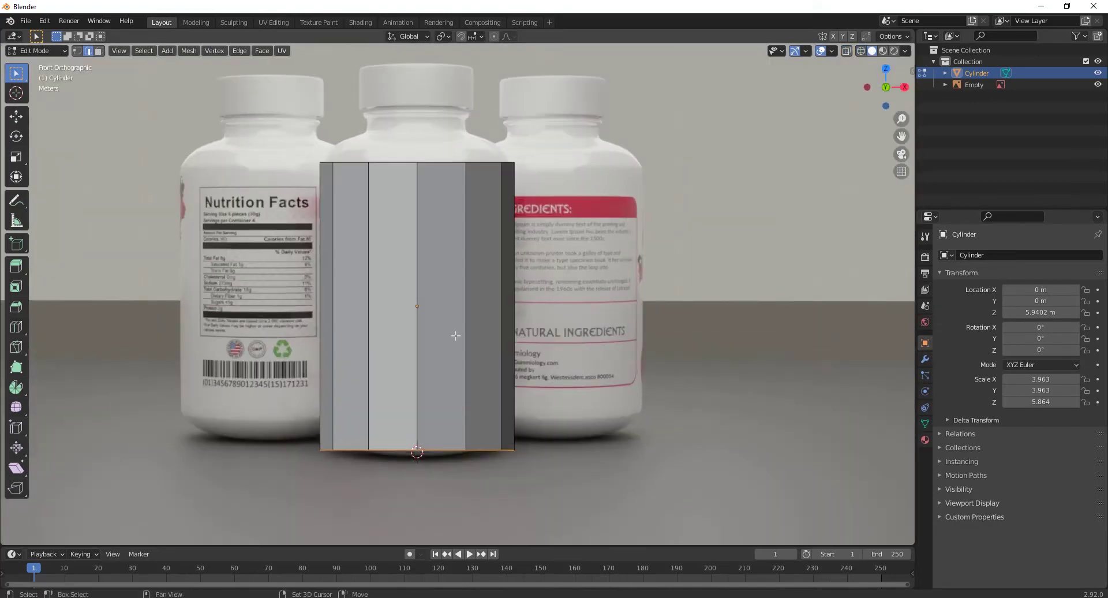
key("shift+z")
middle_click_drag(472, 472, 462, 353, "shift")
scroll(462, 353, "up", 2)
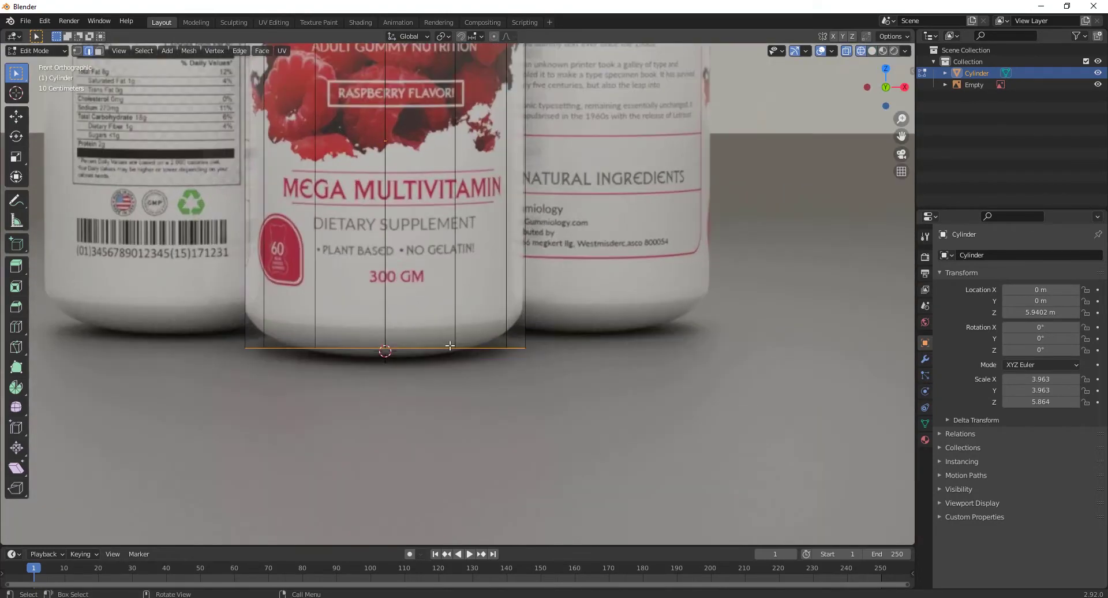
key("ctrl+b")
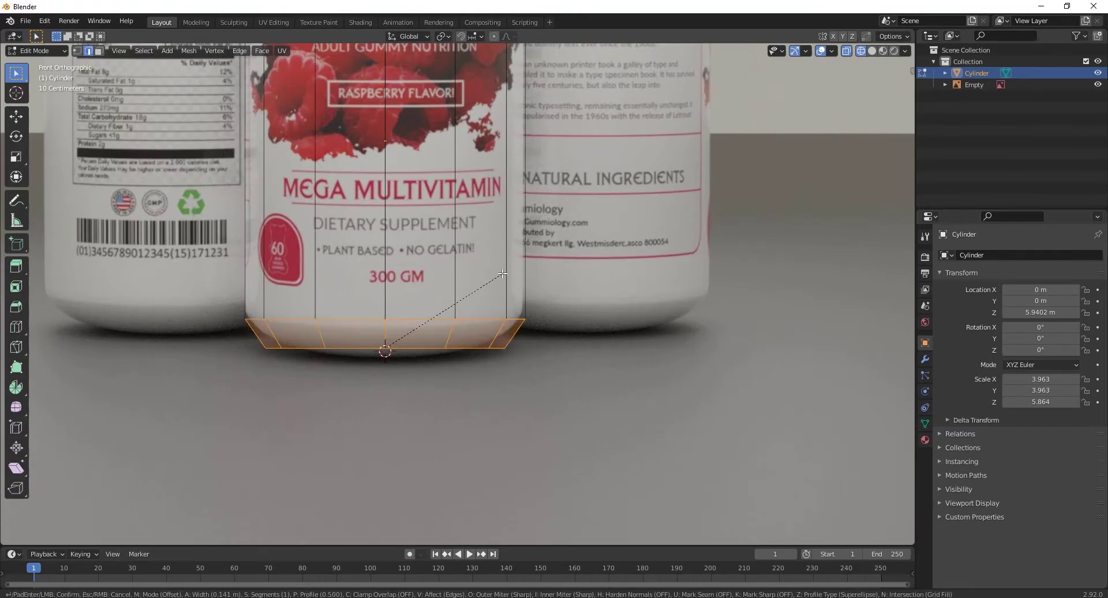
scroll(504, 260, "up", 1)
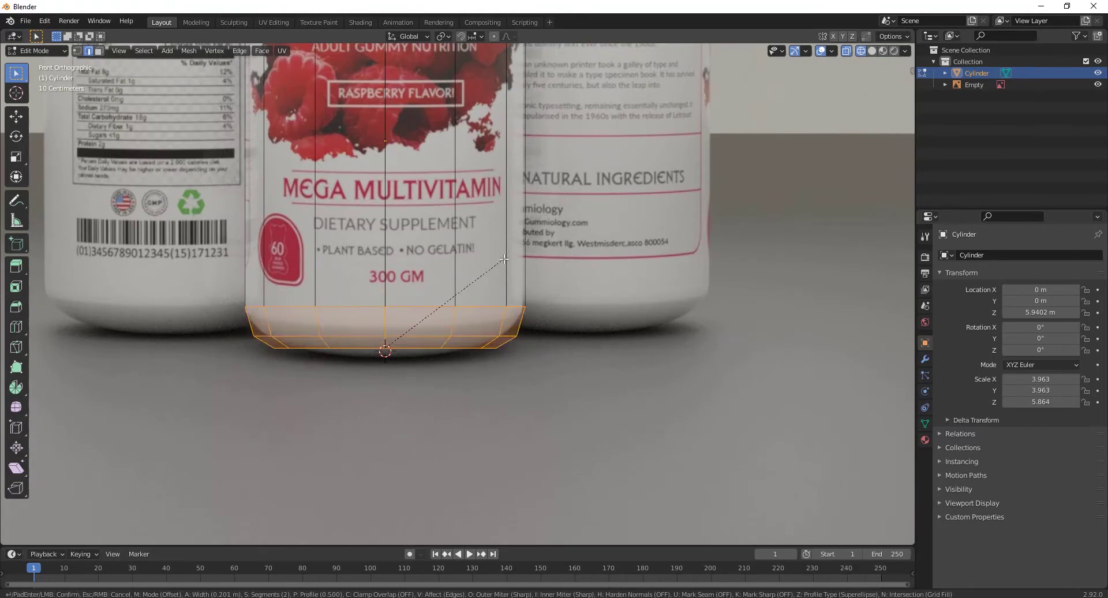
scroll(504, 260, "up", 1)
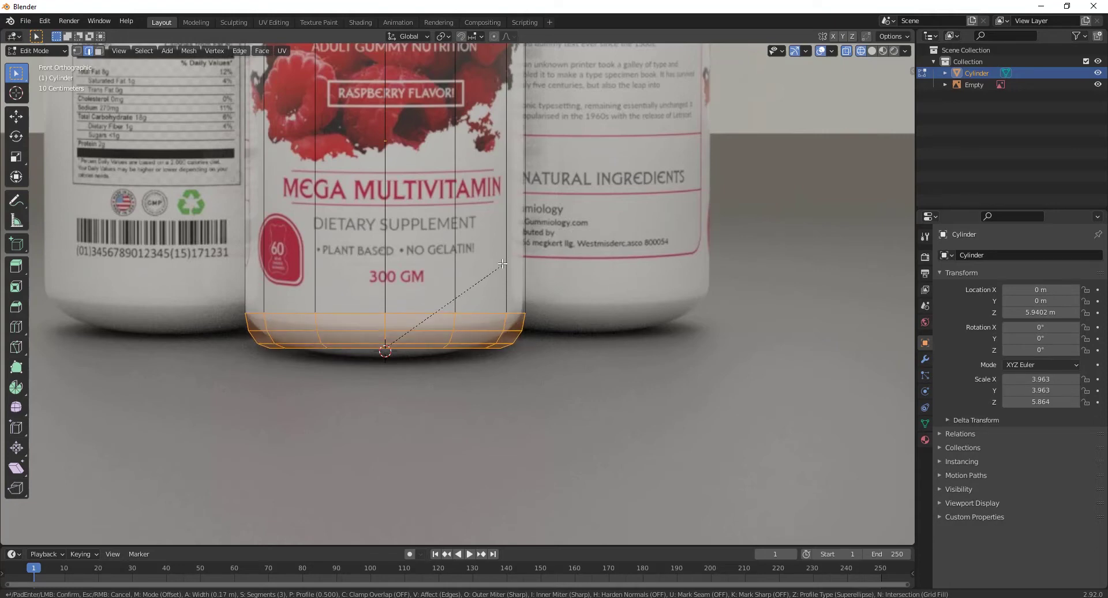
left_click(500, 245)
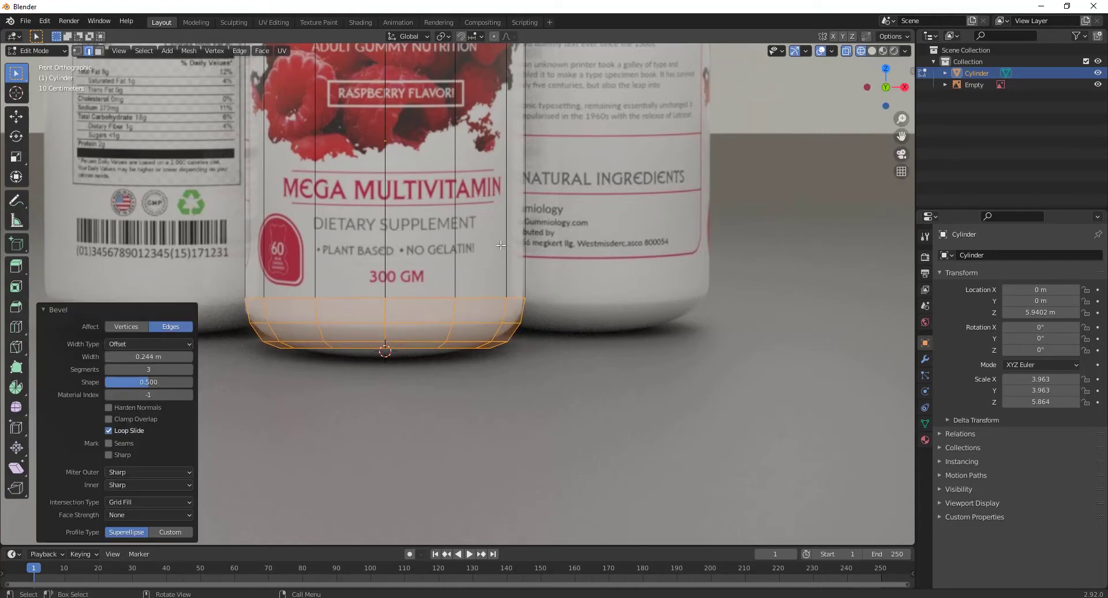
- Scale the lowest vertex ring by about 0.847, lower it about 0.22 m along Z, and shrink it again by about 0.736
left_click(16, 120)
middle_click_drag(339, 354, 367, 286, "shift")
scroll(360, 278, "up", 1)
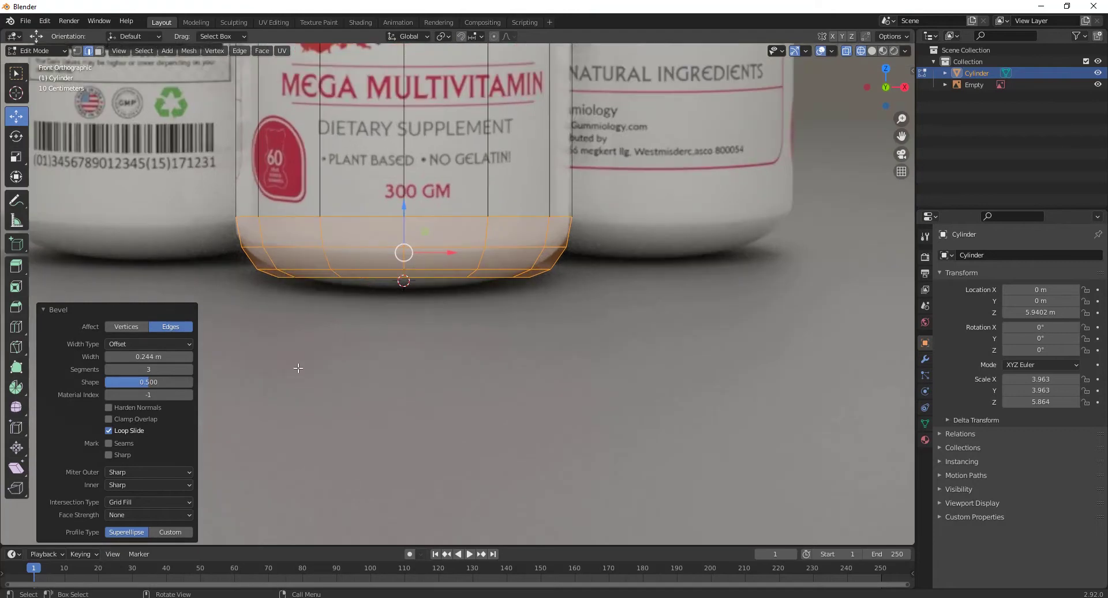
left_click(283, 301)
left_click_drag(254, 329, 586, 272)
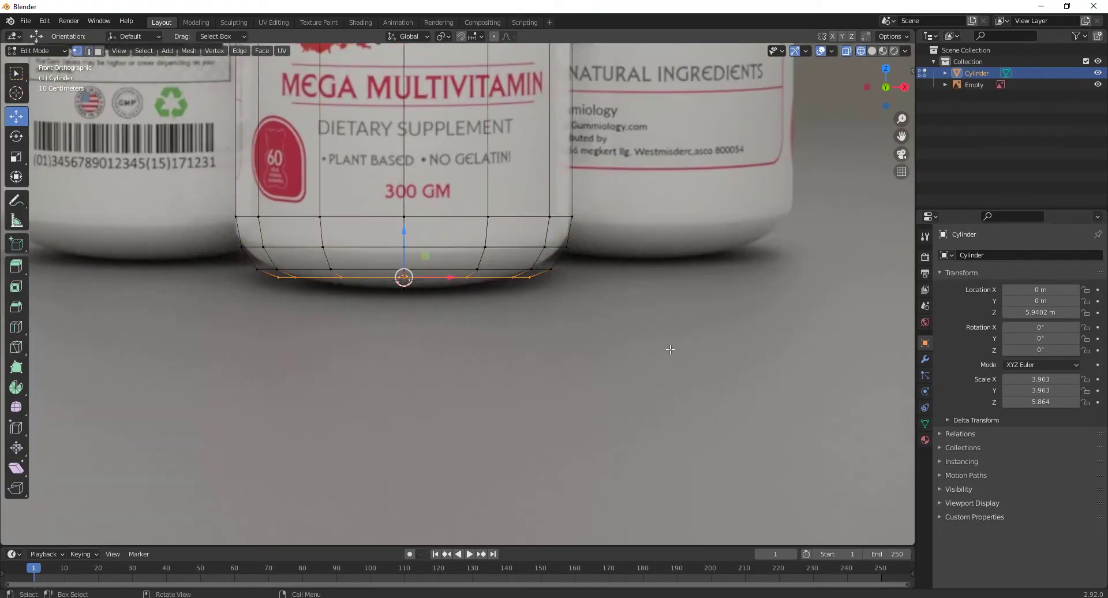
key("s")
left_click(628, 343)
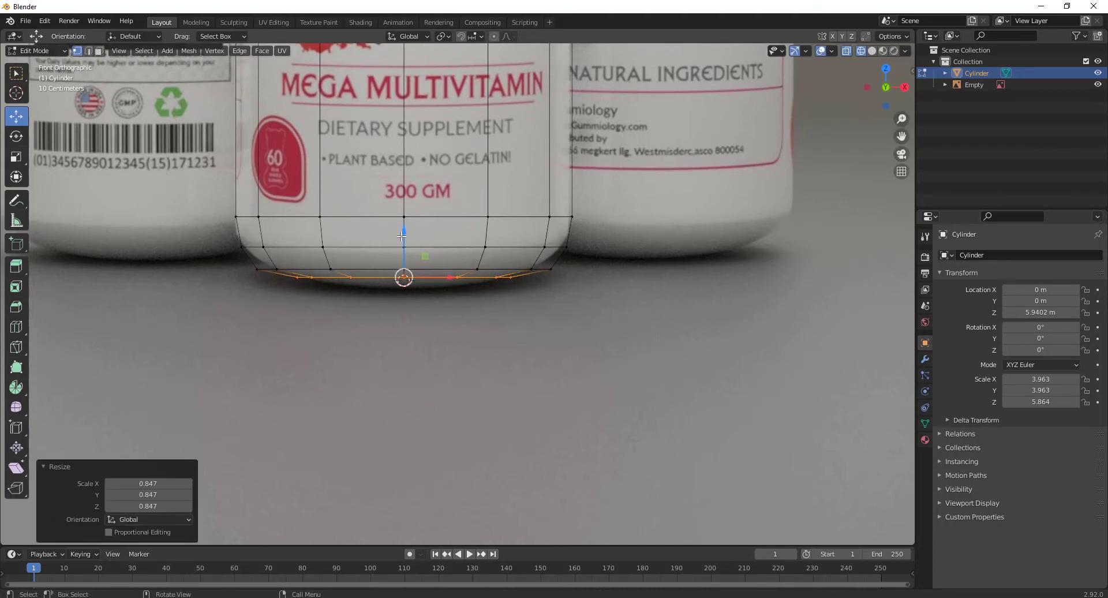
left_click_drag(401, 236, 433, 265)
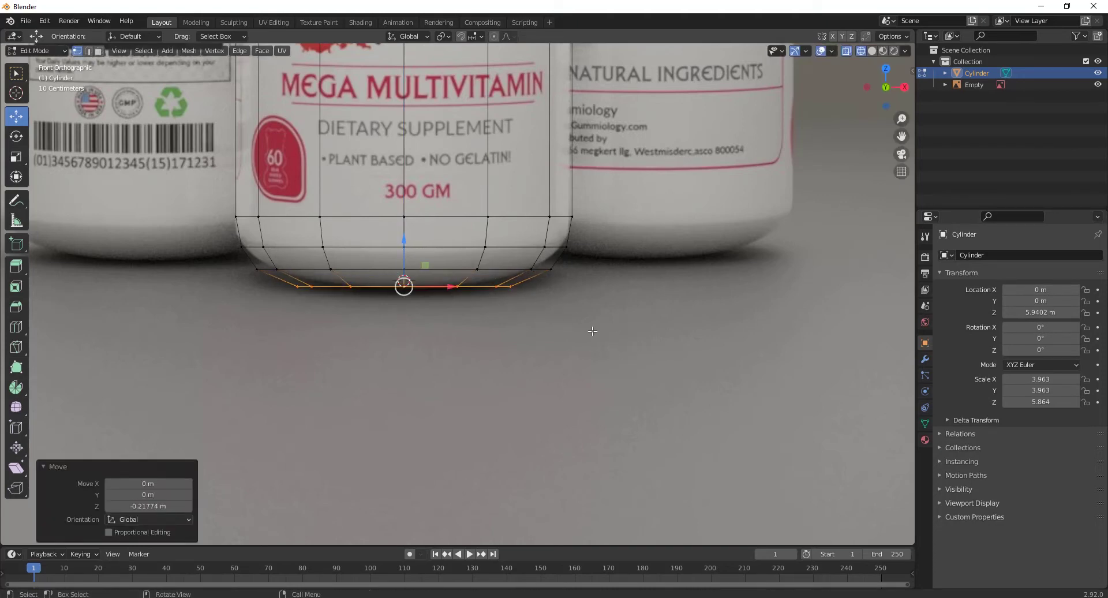
key("s")
left_click(542, 321)
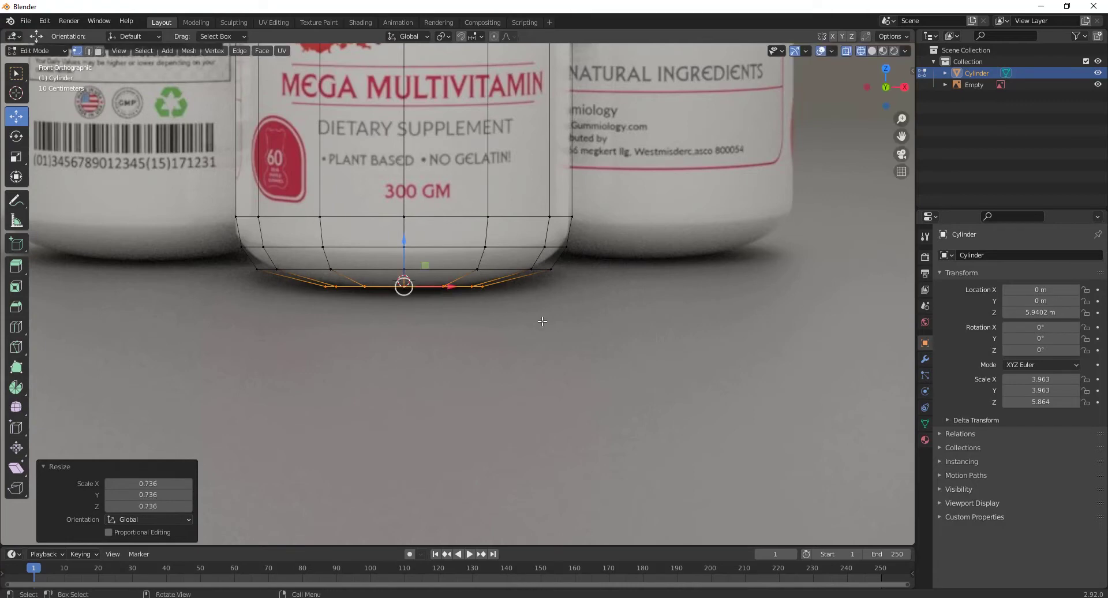
- Lower the second vertex ring from the base about 0.2 m along Z and scale it by about 0.763
key("g")
key("z")
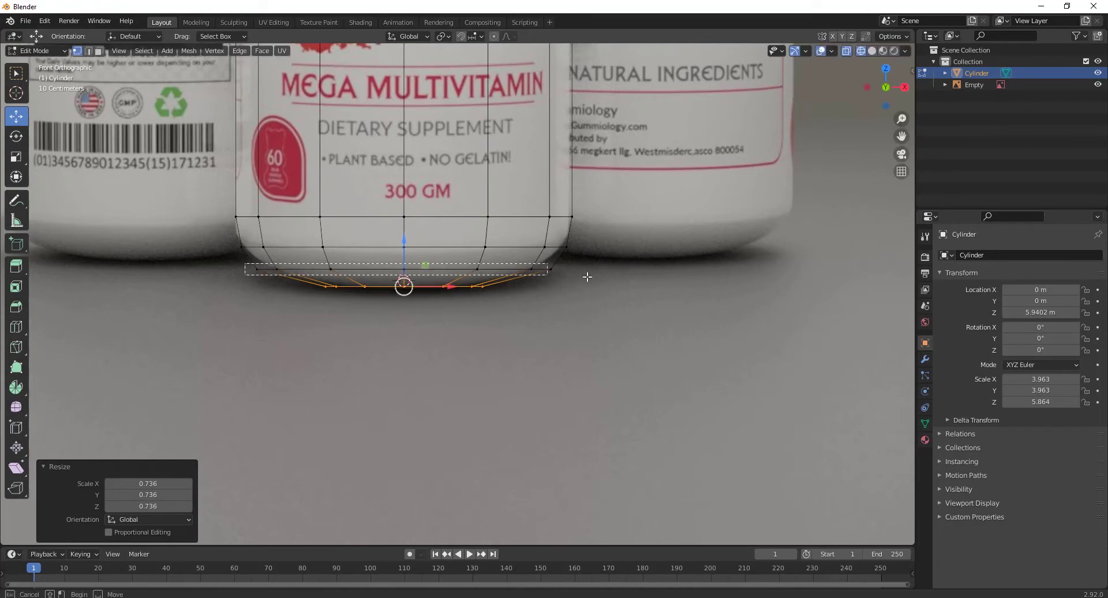
left_click(407, 249)
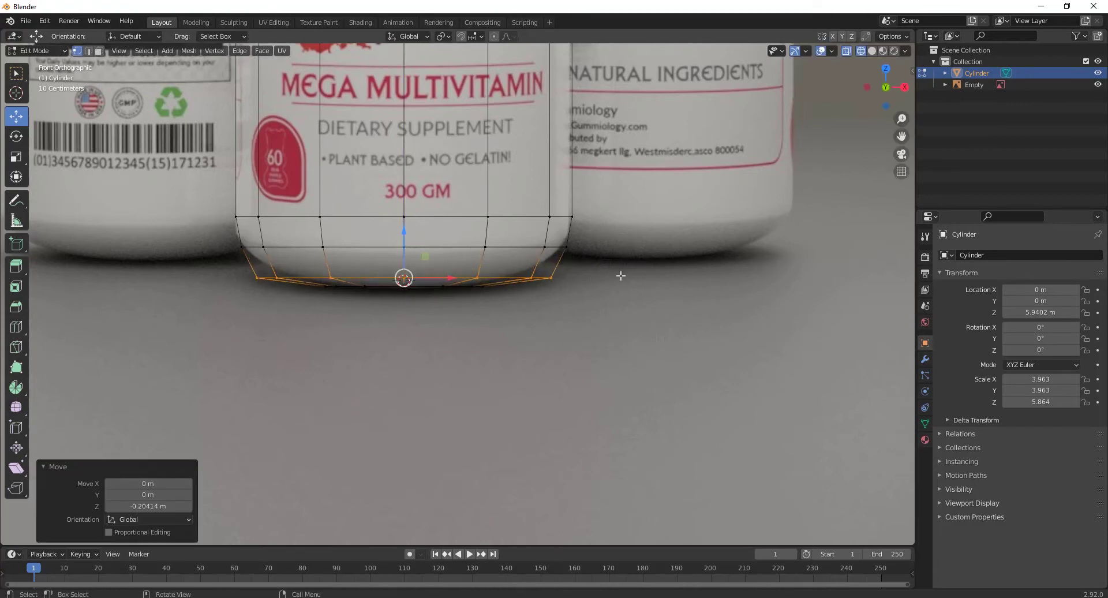
key("s")
left_click(568, 271)
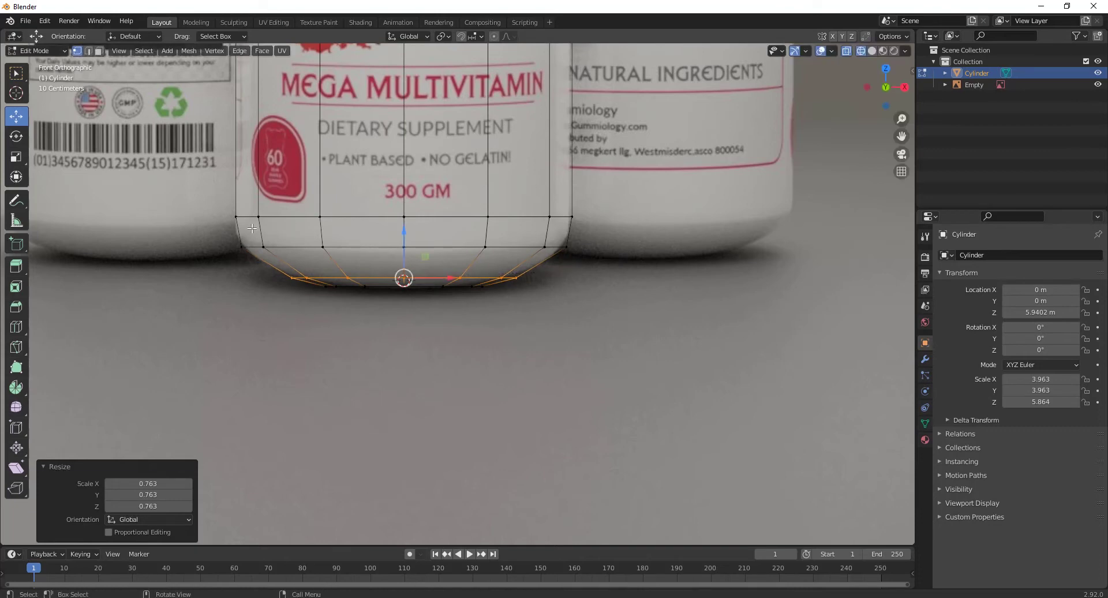
- Lower the third vertex ring from the base about 0.19 m along Z and scale it by about 0.93
left_click_drag(211, 233, 646, 253)
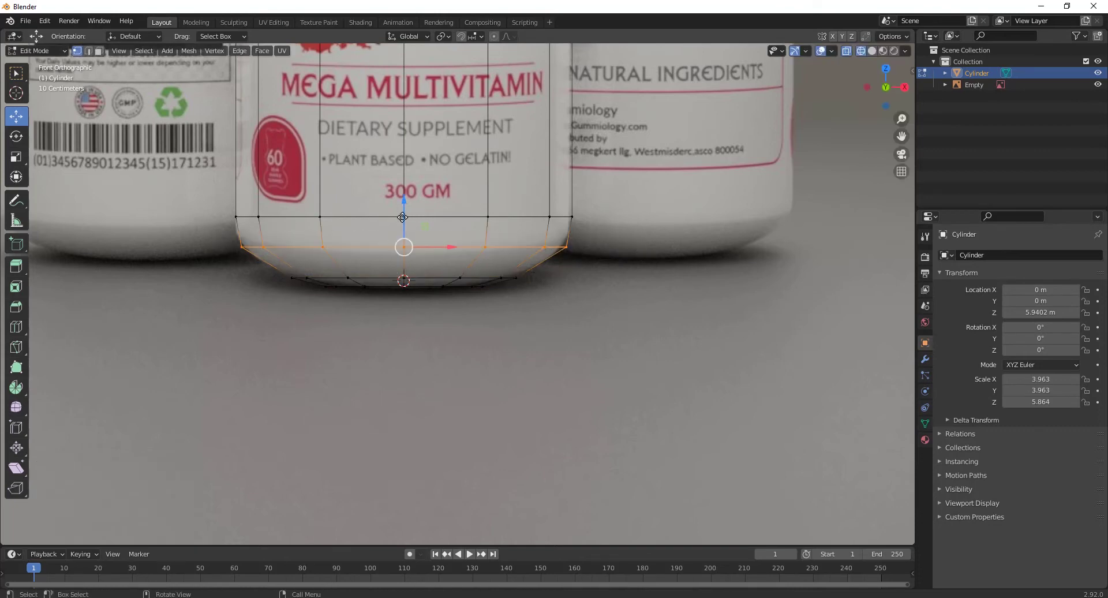
left_click_drag(402, 217, 403, 224)
key("s")
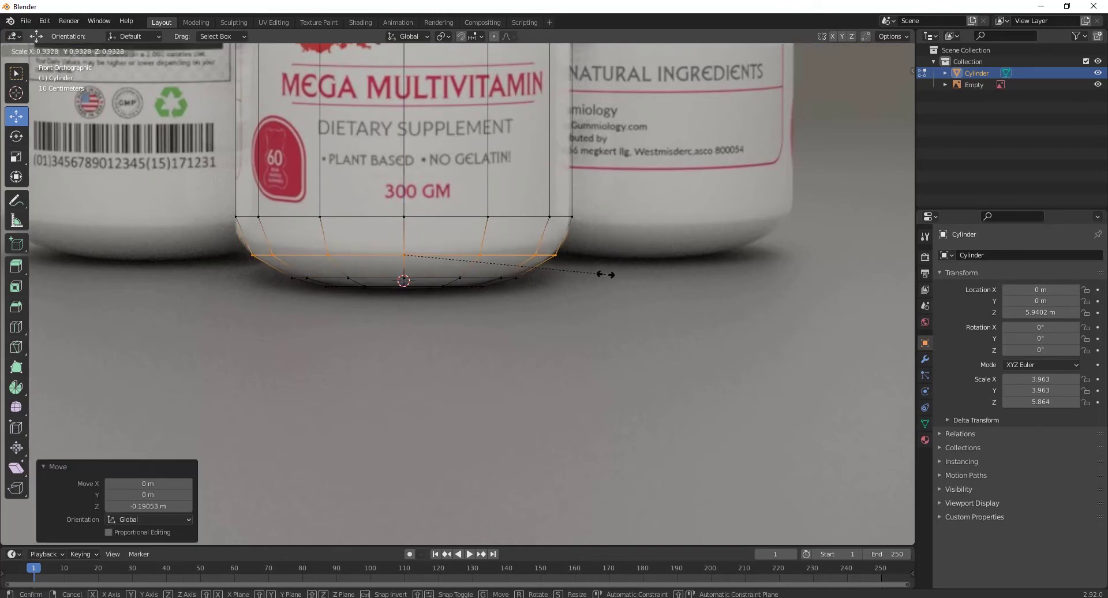
left_click(600, 274)
- Lower the uppermost ring of the rounded base about 0.44 m along Z and scale the second ring from the bottom by about 0.953
left_click(509, 218, "alt")
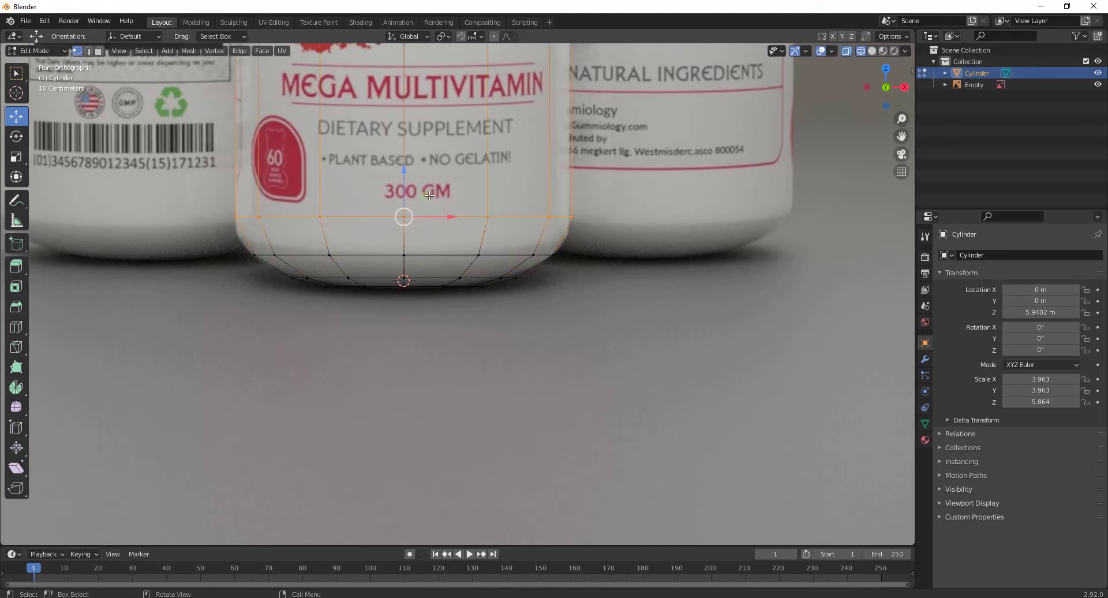
key("g")
key("z")
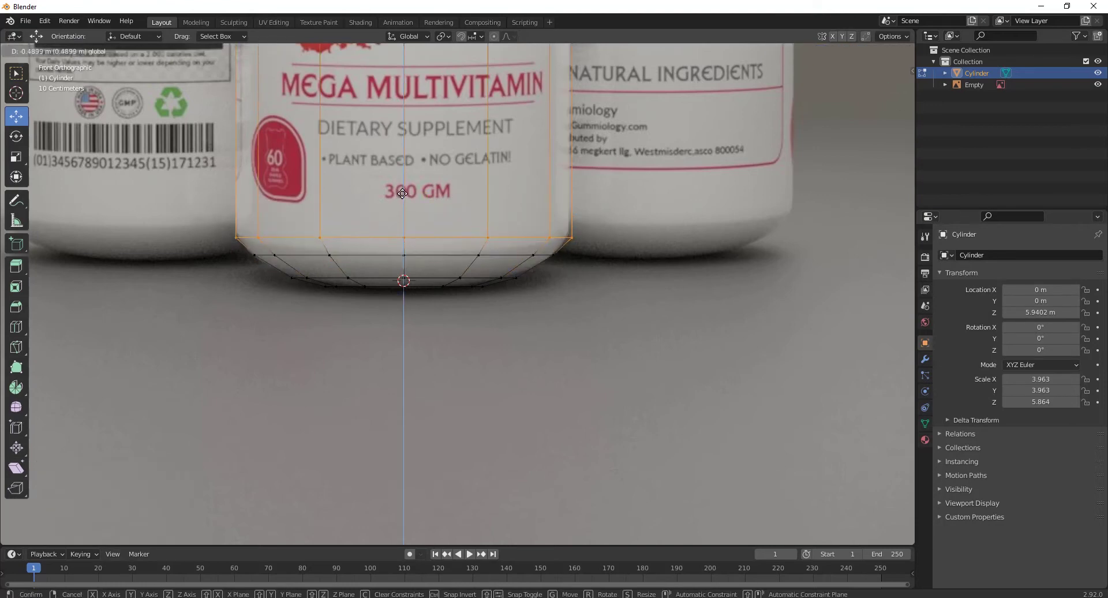
left_click(594, 238)
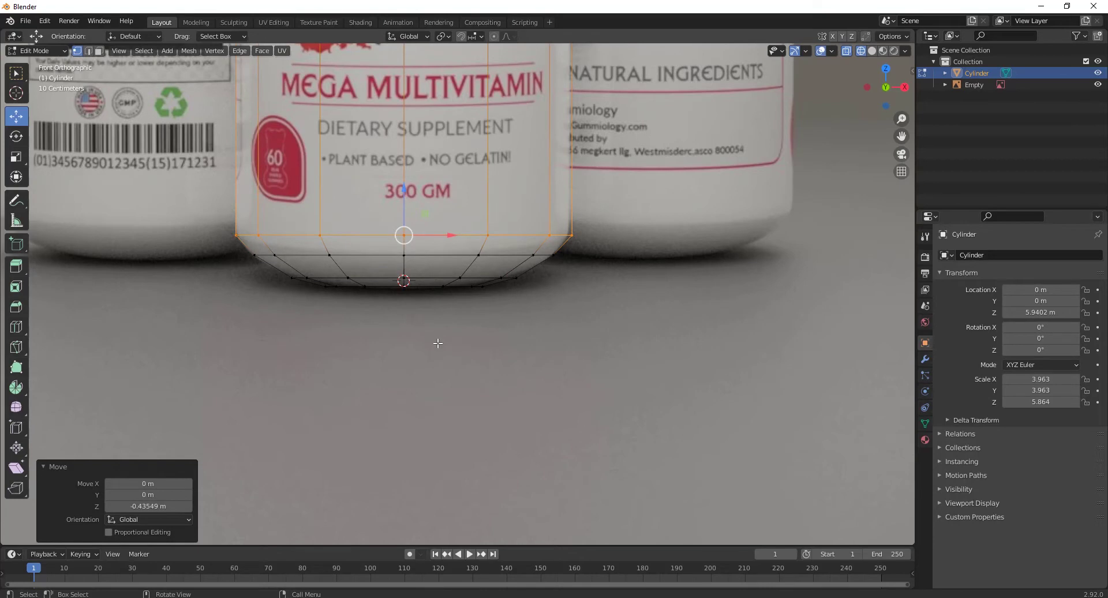
scroll(329, 310, "up", 4)
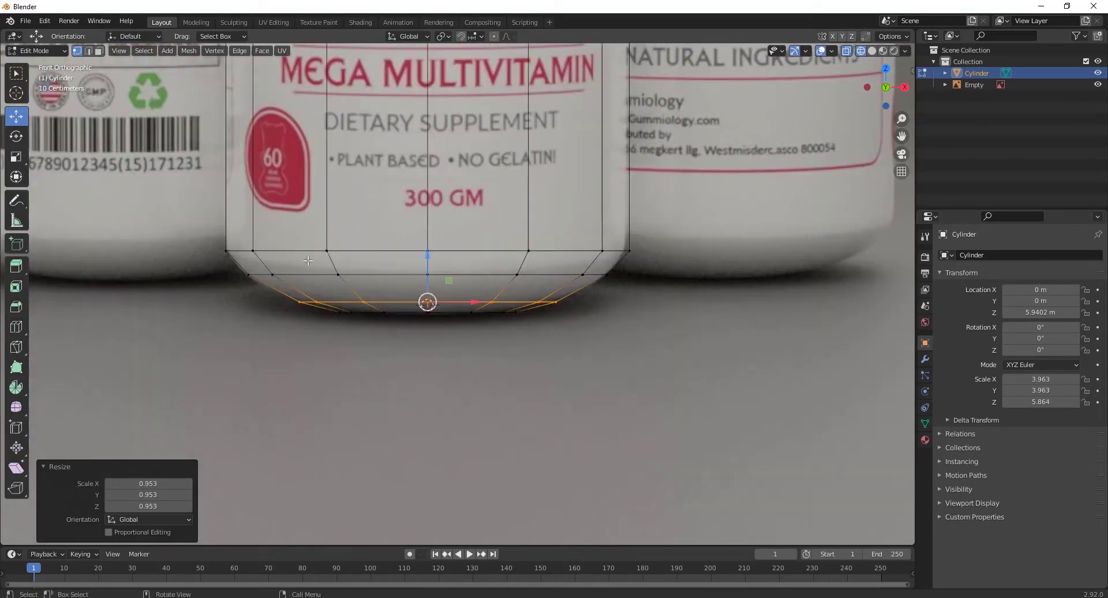
- Raise the cylinder's top face about 1.16 m along Z to the shoulder height of the reference bottle
scroll(305, 247, "down", 2)
middle_click_drag(305, 248, 284, 410, "shift")
middle_click_drag(398, 140, 392, 303, "shift")
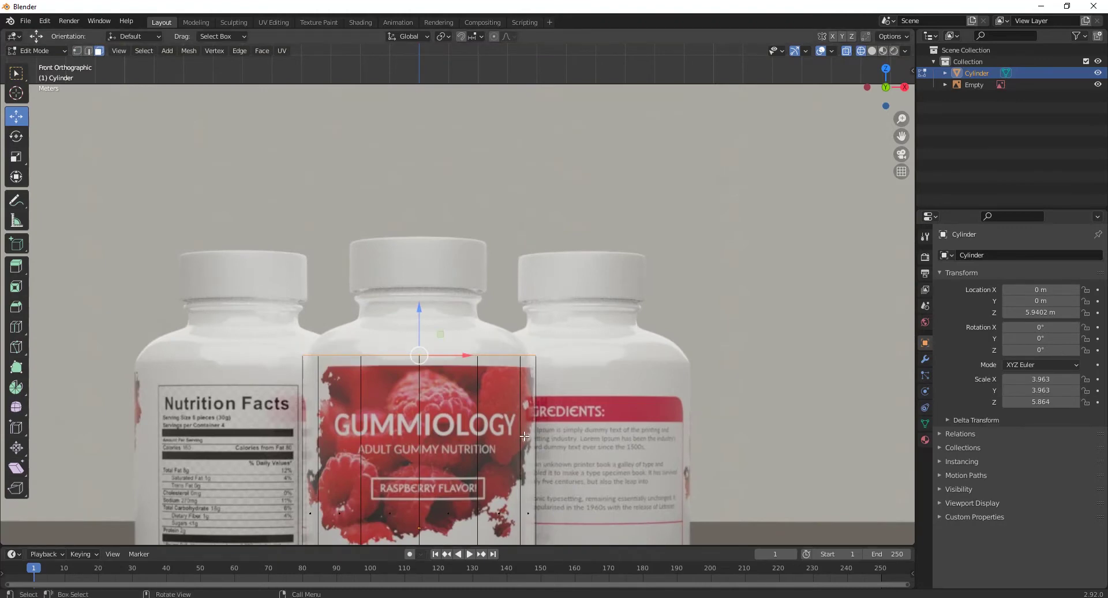
left_click_drag(422, 314, 417, 276)
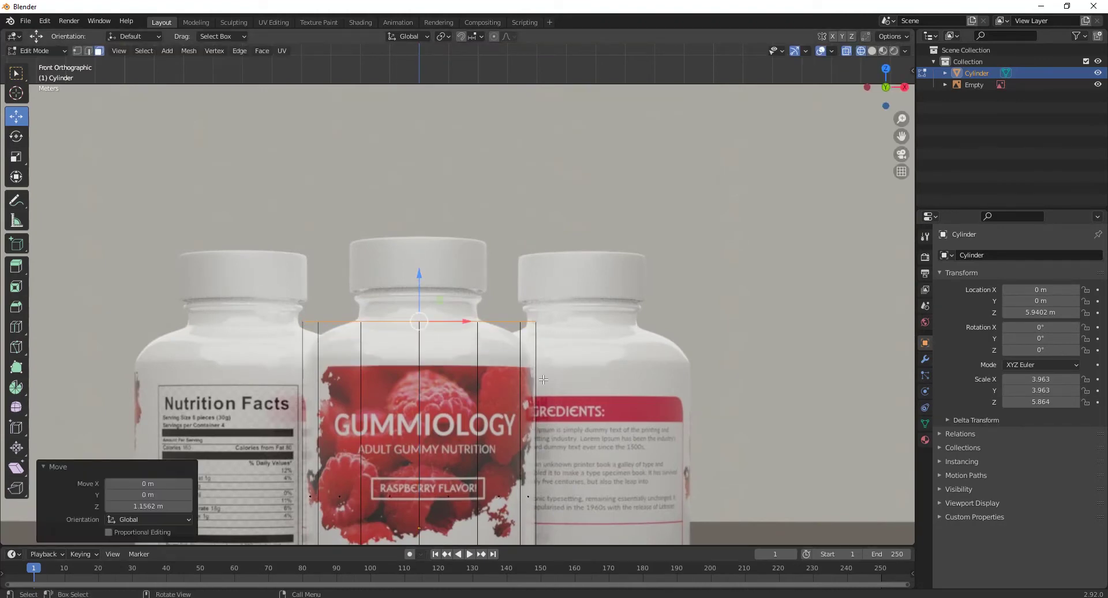
- Bevel the cylinder's top edges with 3 segments and a width of about 0.401 m to form the bottle's shoulder
key("ctrl+b")
scroll(544, 421, "up", 2)
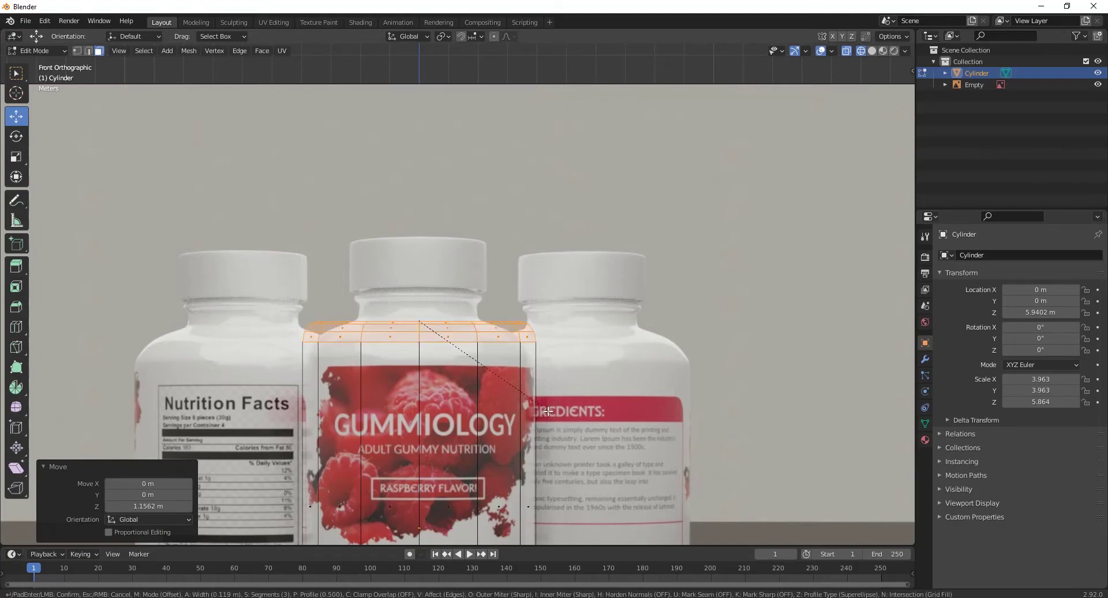
left_click(535, 479)
scroll(561, 415, "down", 3)
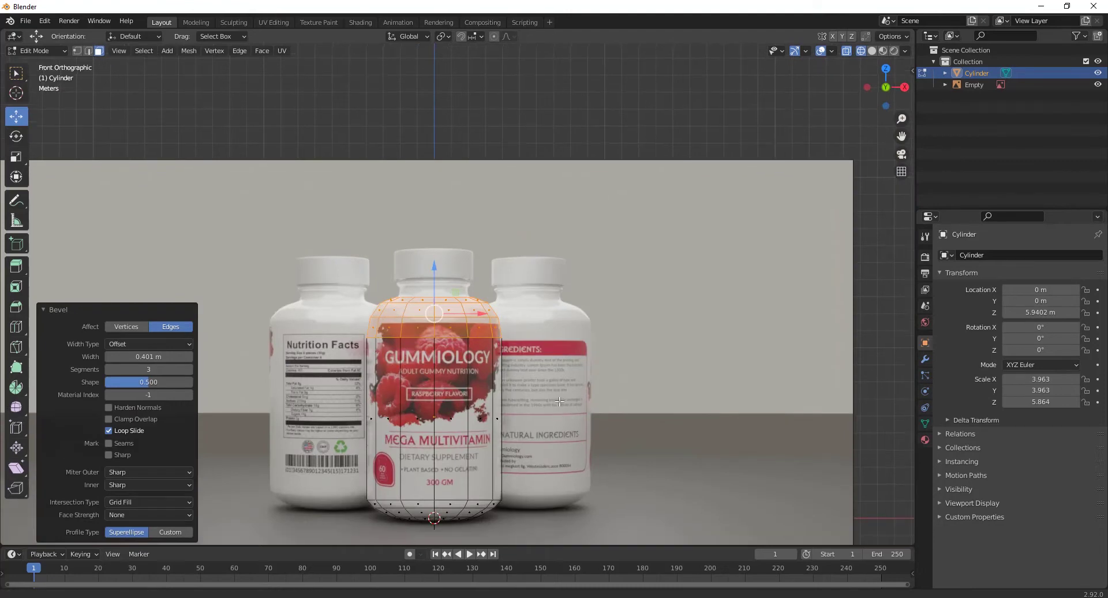
middle_click_drag(560, 401, 558, 336, "shift")
scroll(554, 332, "up", 3)
mouse_move(476, 258)
middle_mouse_down()
mouse_move(472, 304)
mouse_move(394, 310)
mouse_move(495, 282)
mouse_move(447, 333)
middle_mouse_up()
key("shift+z")
scroll(472, 304, "down", 3)
scroll(447, 333, "up", 3)
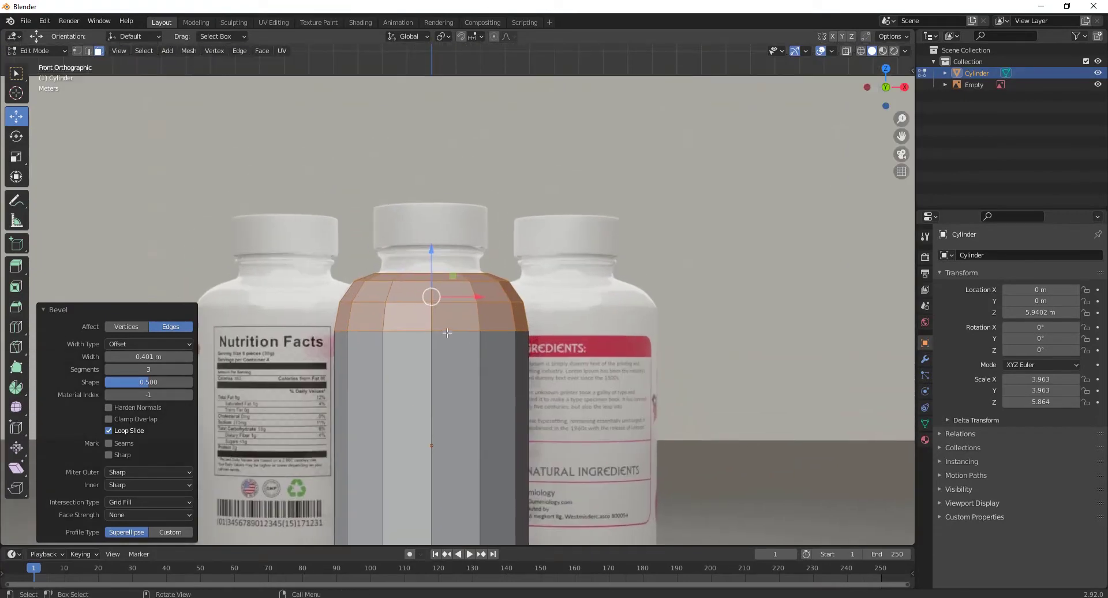
- In wireframe display, raise the second-lowest vertex ring of the shoulder about 0.44 m along Z
key("alt+z")
scroll(446, 333, "up", 3)
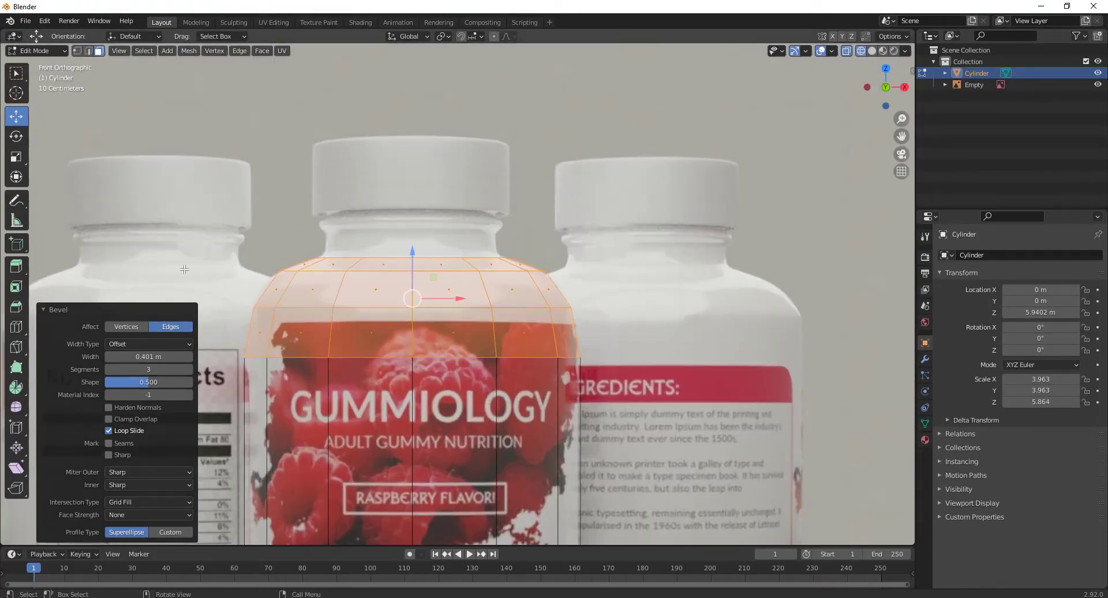
key("1")
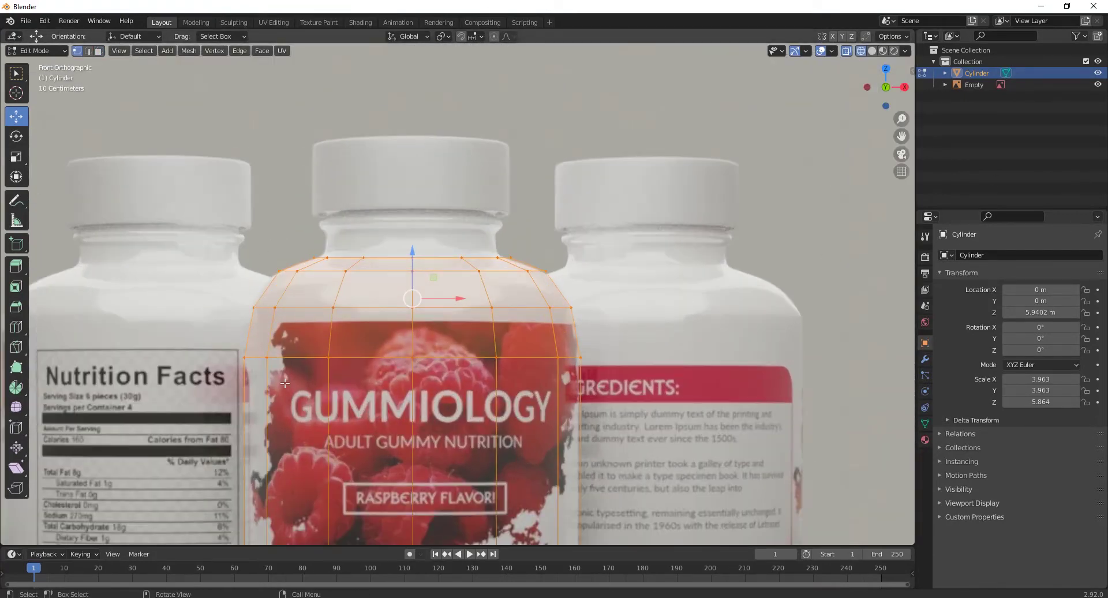
key("b")
left_click_drag(235, 352, 715, 446)
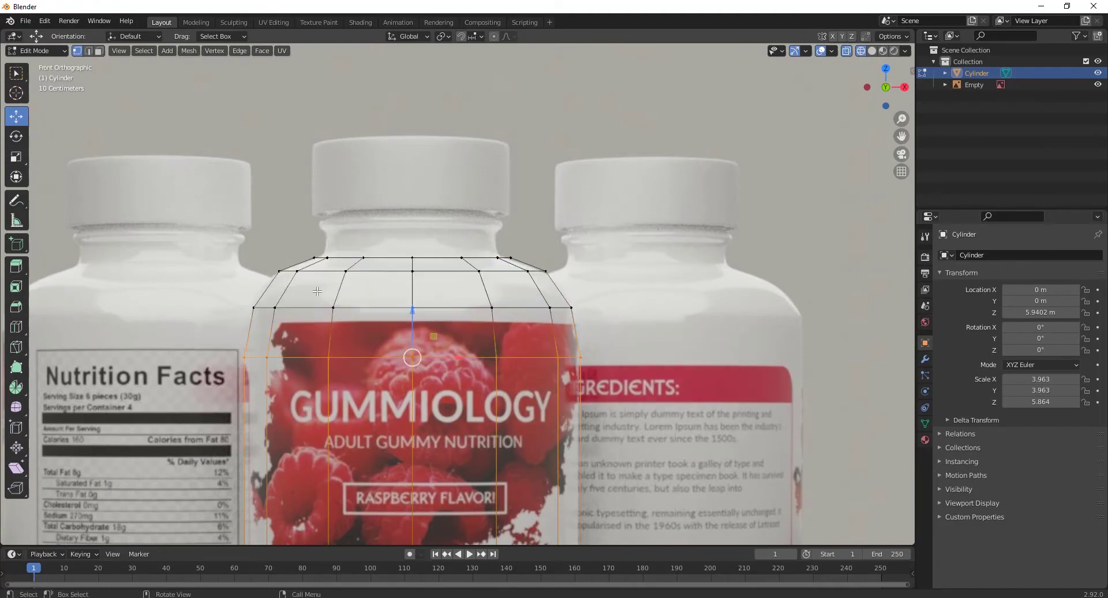
left_click(333, 307)
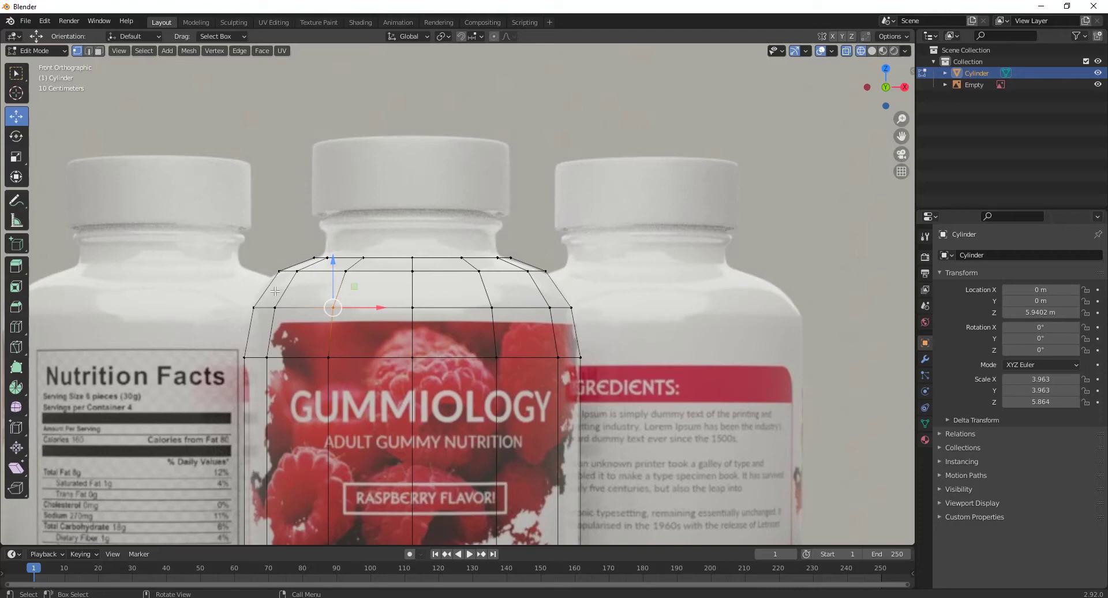
left_click_drag(238, 292, 591, 332)
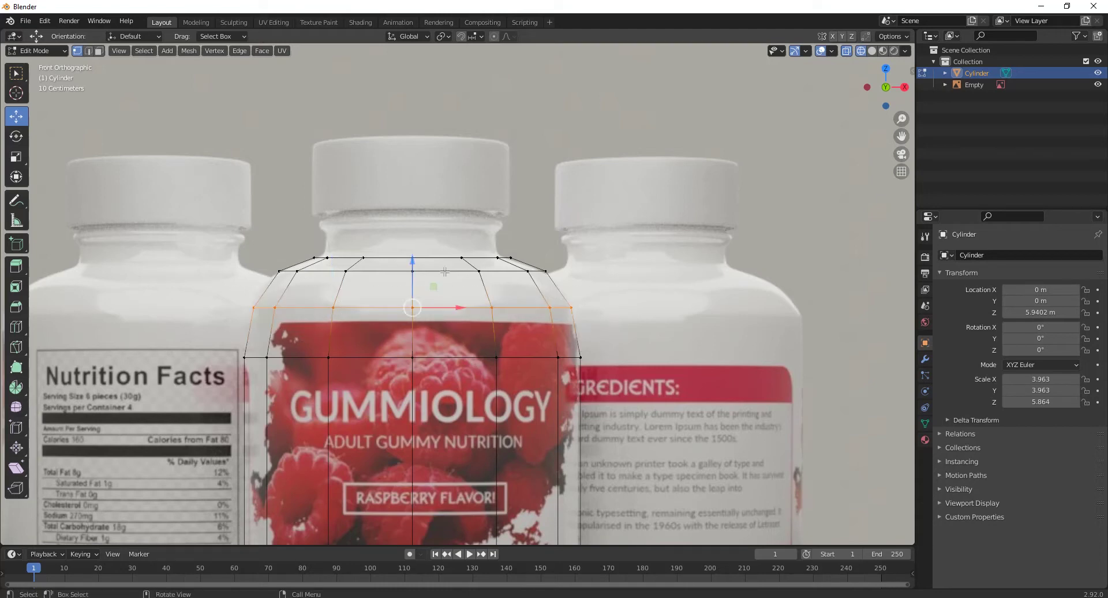
left_click_drag(411, 268, 412, 250)
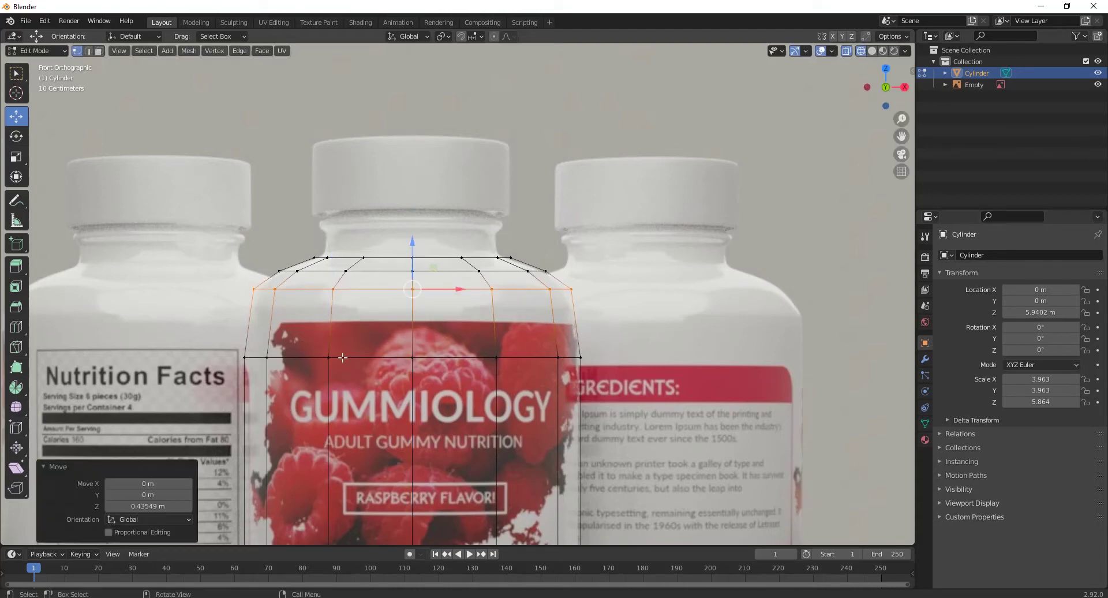
- Raise the lowest vertex ring of the shoulder about 0.63 m along Z
left_click(528, 363, "alt")
left_click_drag(209, 324, 711, 387)
left_click_drag(412, 319, 413, 293)
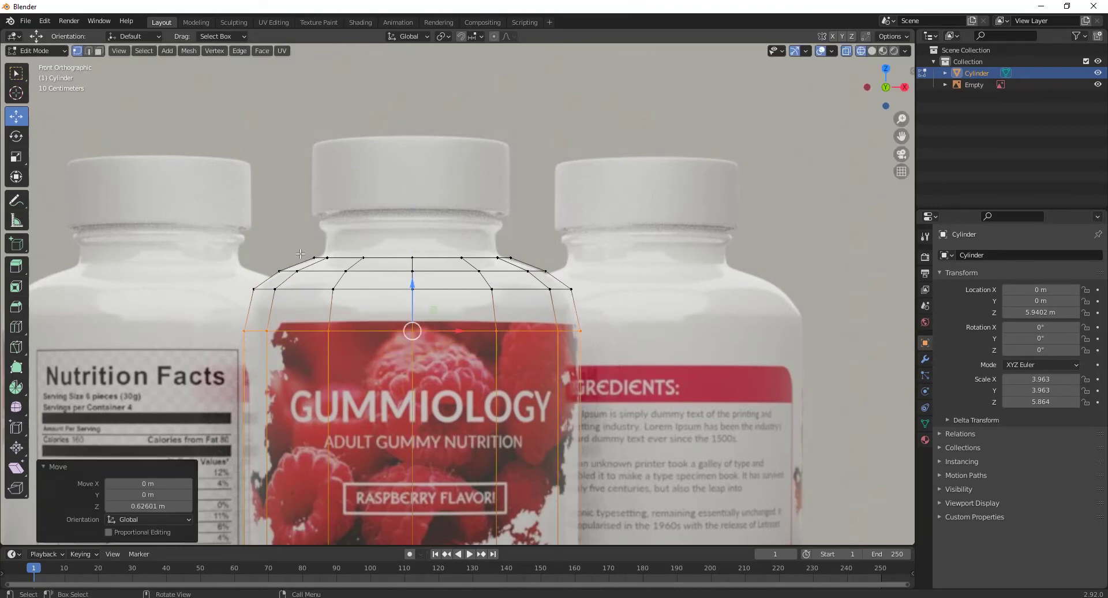
- Scale the shoulder's top vertex ring by about 0.921 and the ring just below it by about 0.972
left_click(557, 267, "alt")
key("s")
left_click(564, 271)
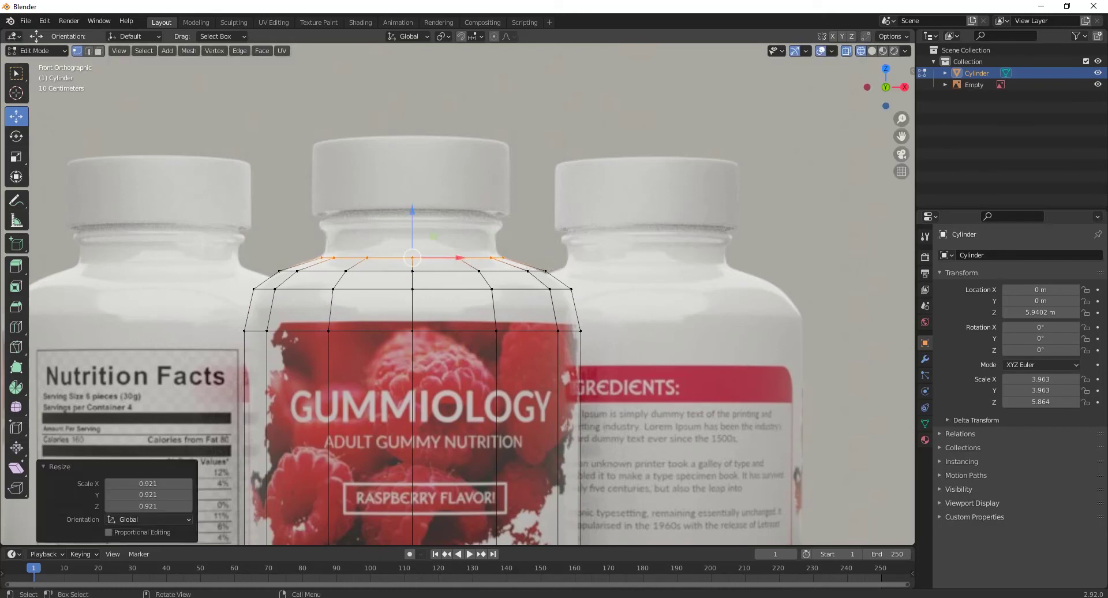
left_click(571, 279, "alt")
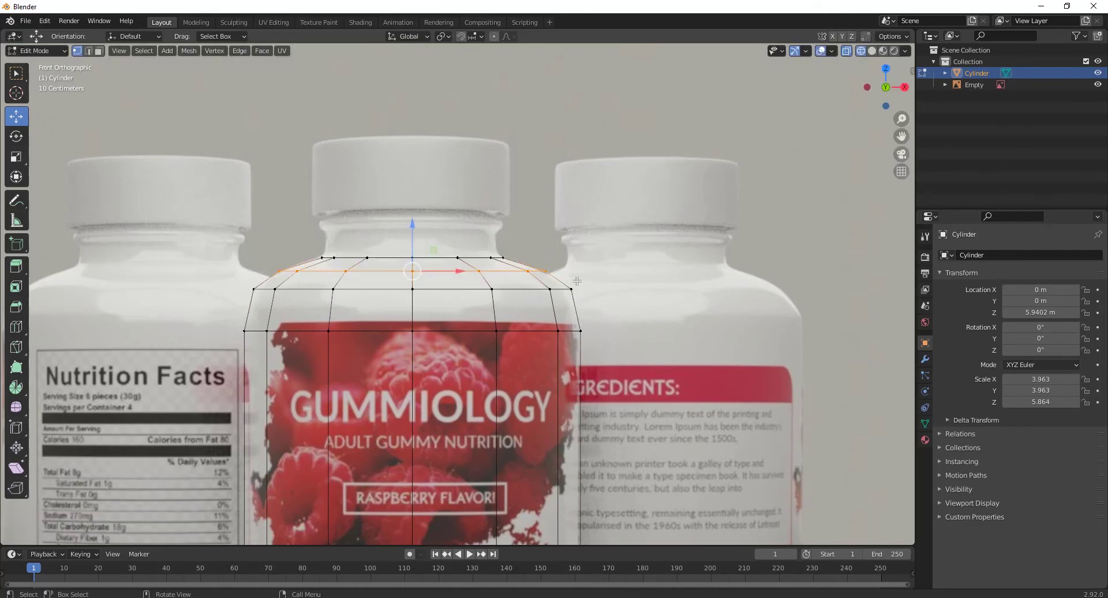
key("s")
left_click(532, 286)
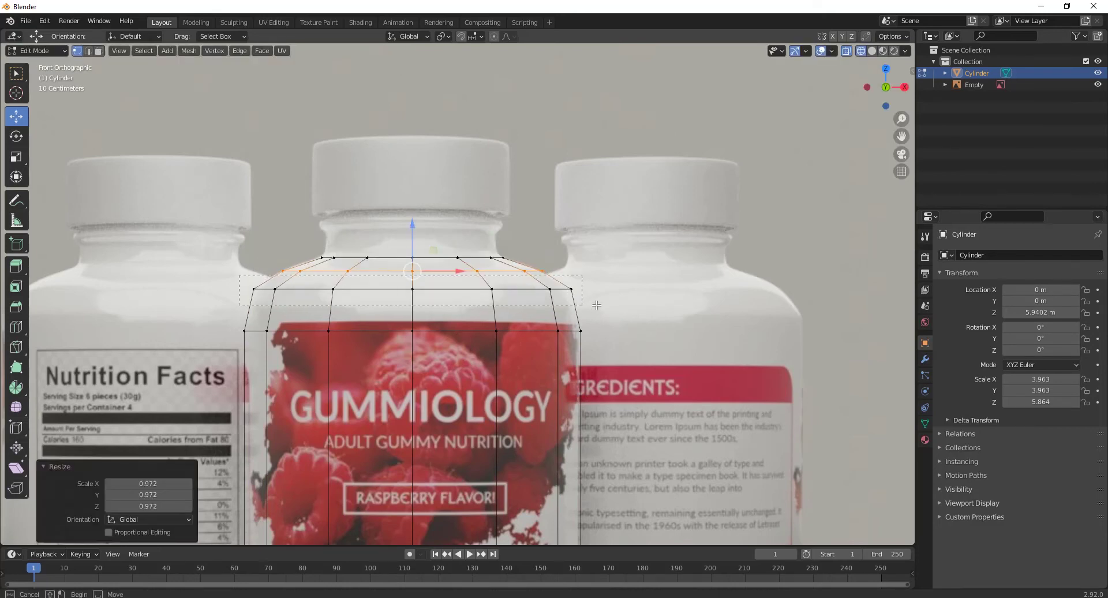
- Extrude the shoulder's top ring about 2.05 m upward to form the neck, and display the model as solid
left_click(568, 295, "alt")
left_click(507, 259, "alt")
scroll(504, 278, "up", 2)
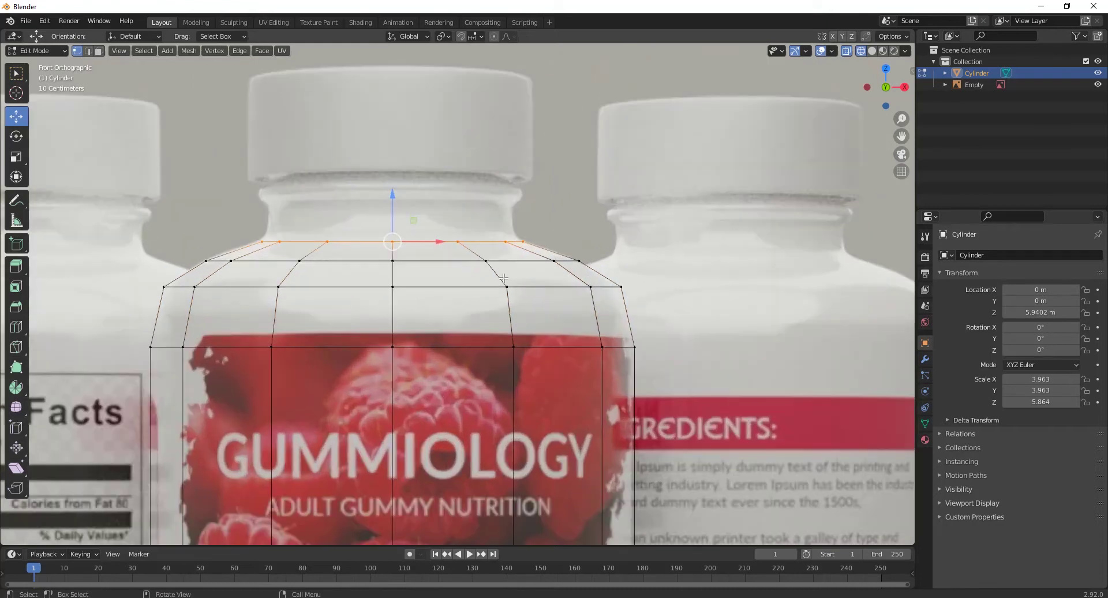
key("e")
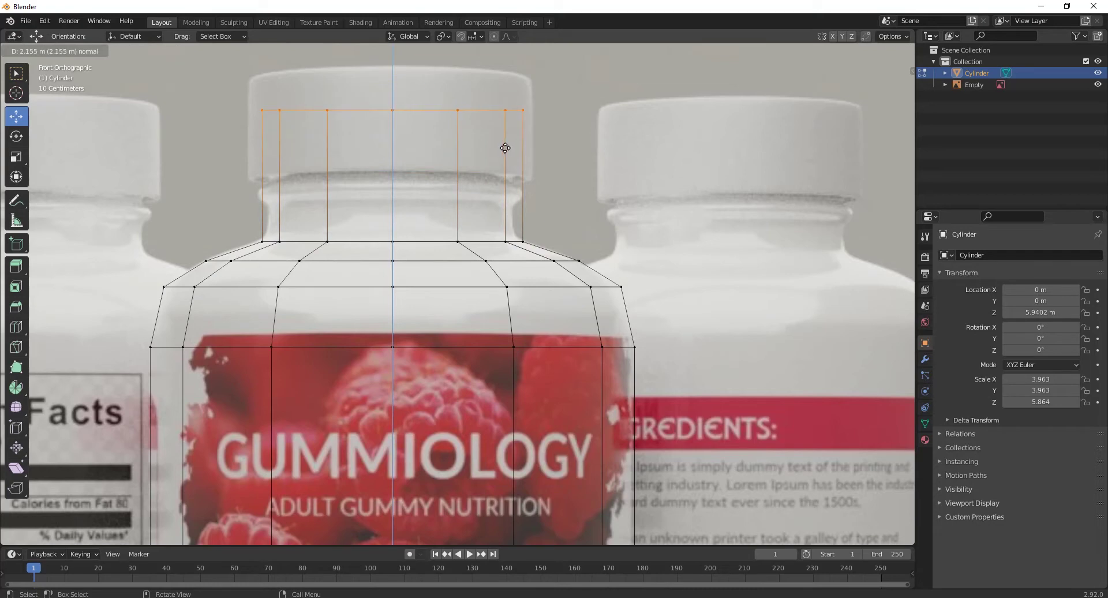
left_click(504, 153)
scroll(509, 186, "down", 1)
key("shift+z")
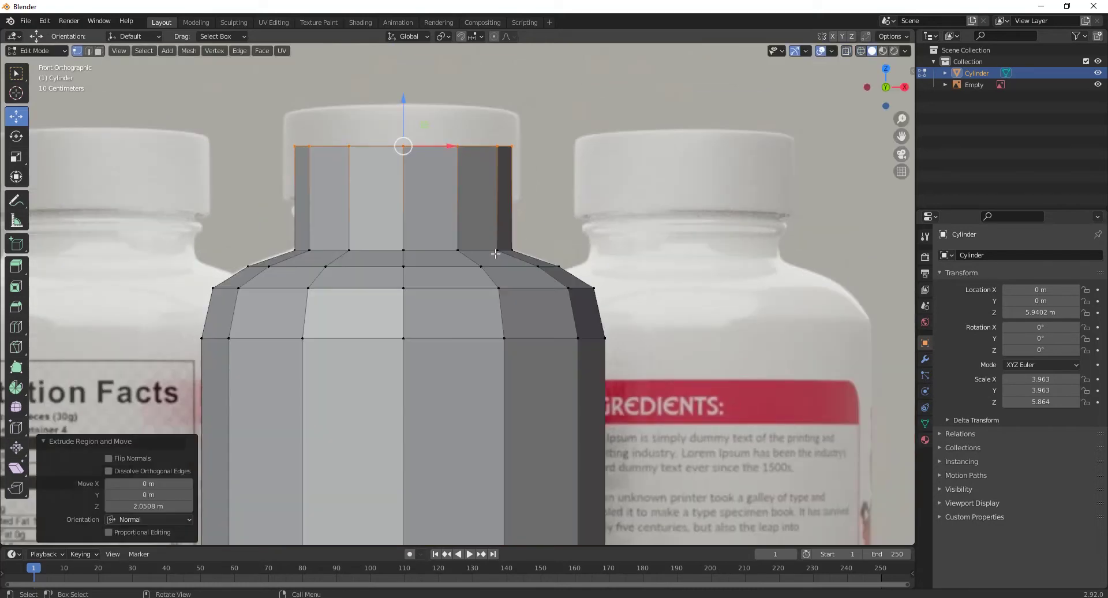
- Bevel the edge loop where the neck meets the shoulder with 2 segments and a width of about 0.036 m
scroll(495, 253, "down", 1)
mouse_move(481, 245)
middle_mouse_down()
mouse_move(411, 312)
mouse_move(459, 279)
middle_mouse_up()
left_click(389, 303)
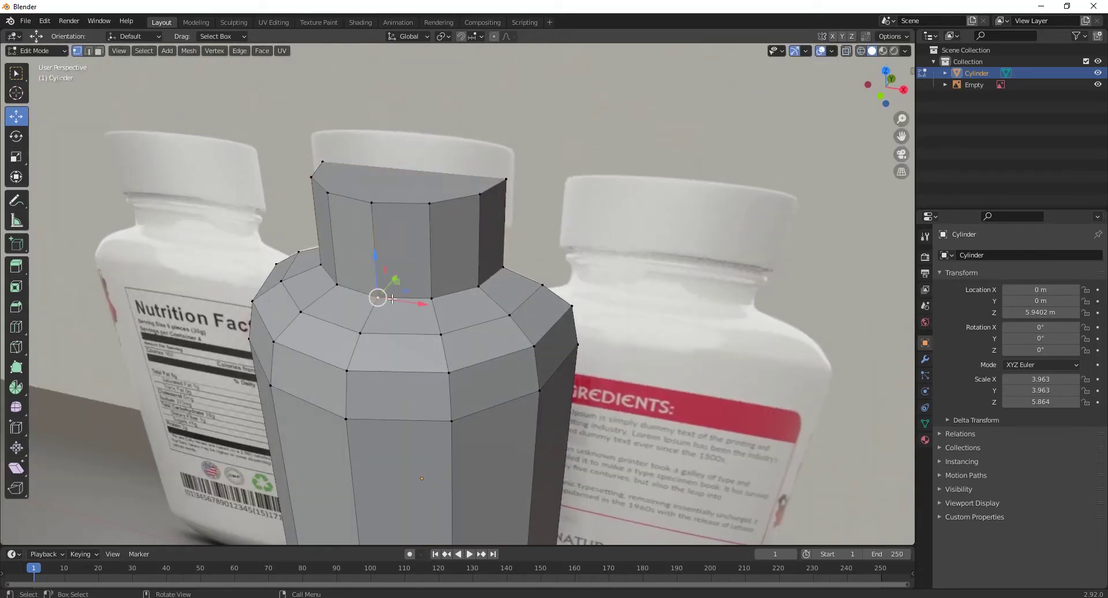
left_click(439, 297, "alt")
key("2")
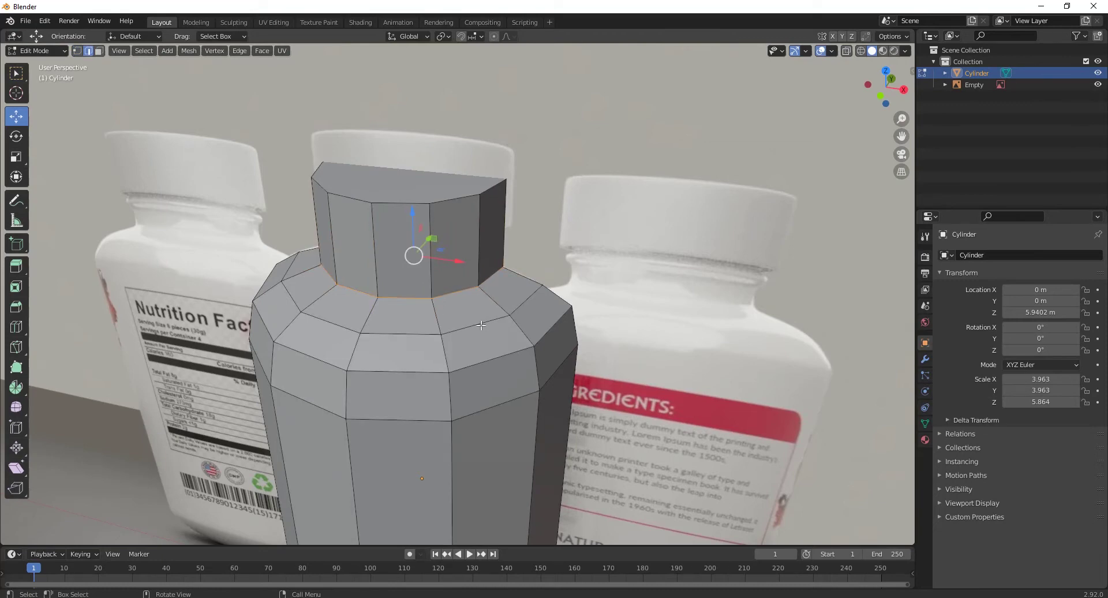
key("ctrl+b")
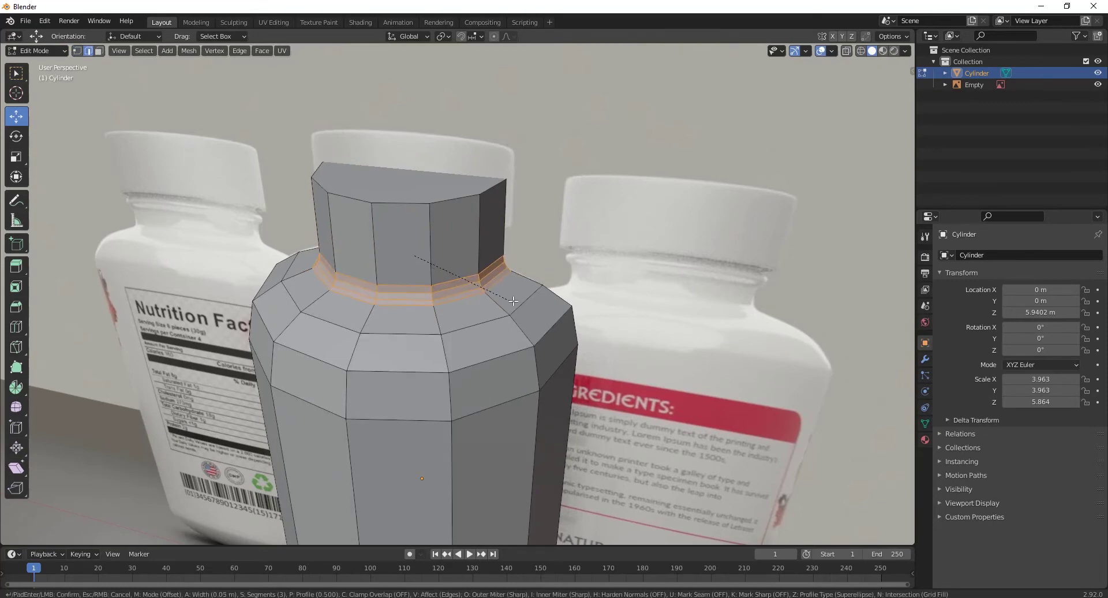
scroll(514, 301, "down", 1)
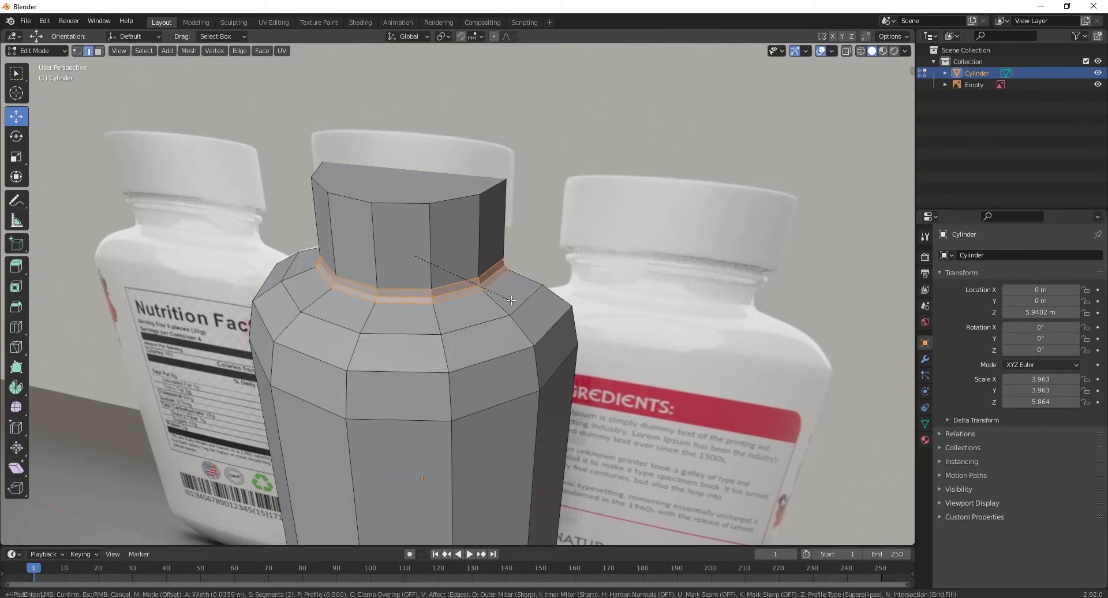
left_click(510, 301)
middle_click_drag(483, 307, 451, 331)
scroll(469, 296, "down", 5)
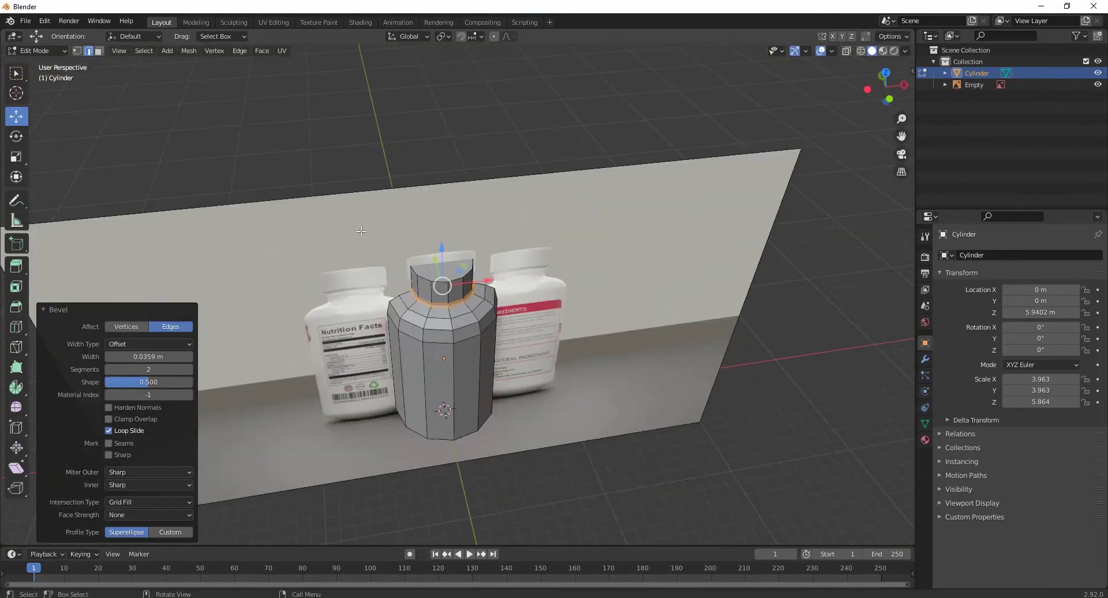
- In Object Mode, move the reference image along Y so it stands well behind the bottle
key("Tab")
left_click(408, 231)
middle_click_drag(408, 231, 452, 276)
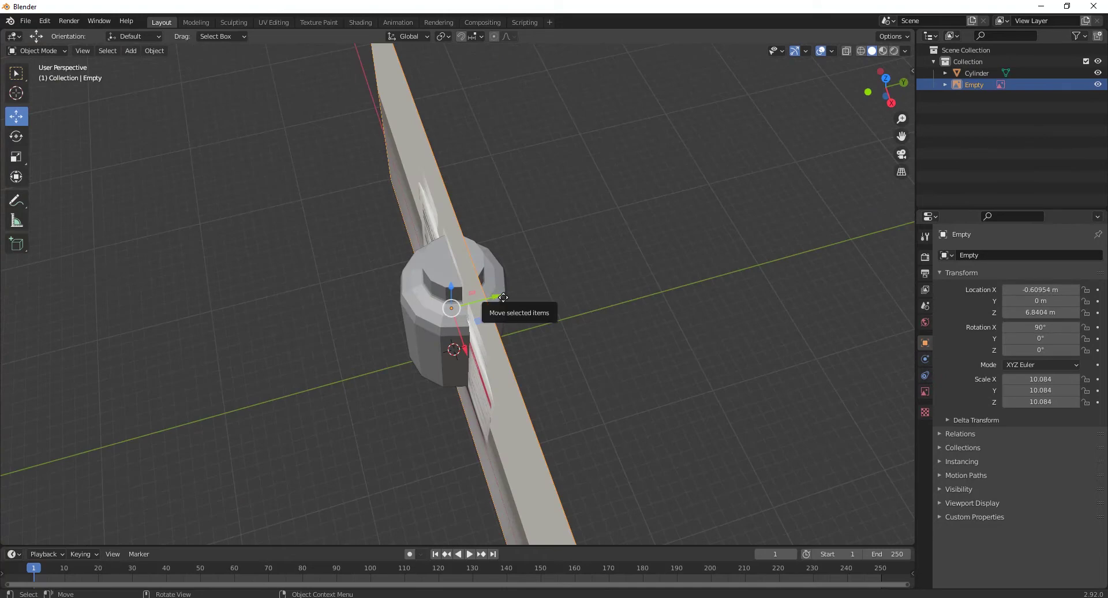
left_click_drag(503, 297, 514, 305)
middle_click_drag(514, 304, 505, 340)
- Delete the top face of the bottle's neck to leave the neck open
left_click(461, 394)
middle_click_drag(461, 393, 504, 297, "alt")
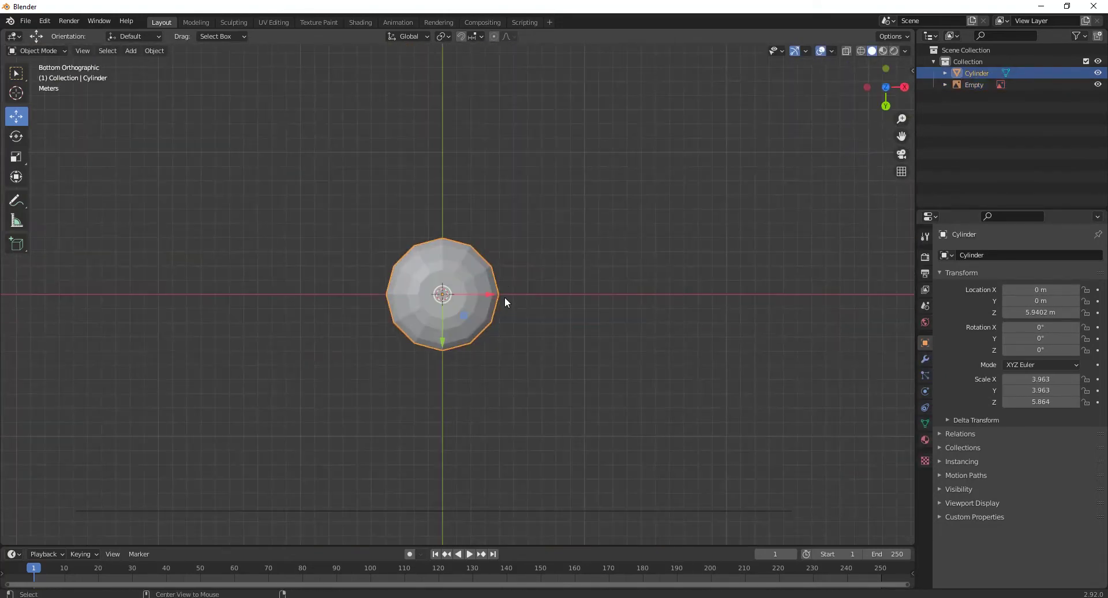
key("KP_1")
scroll(494, 368, "up", 5)
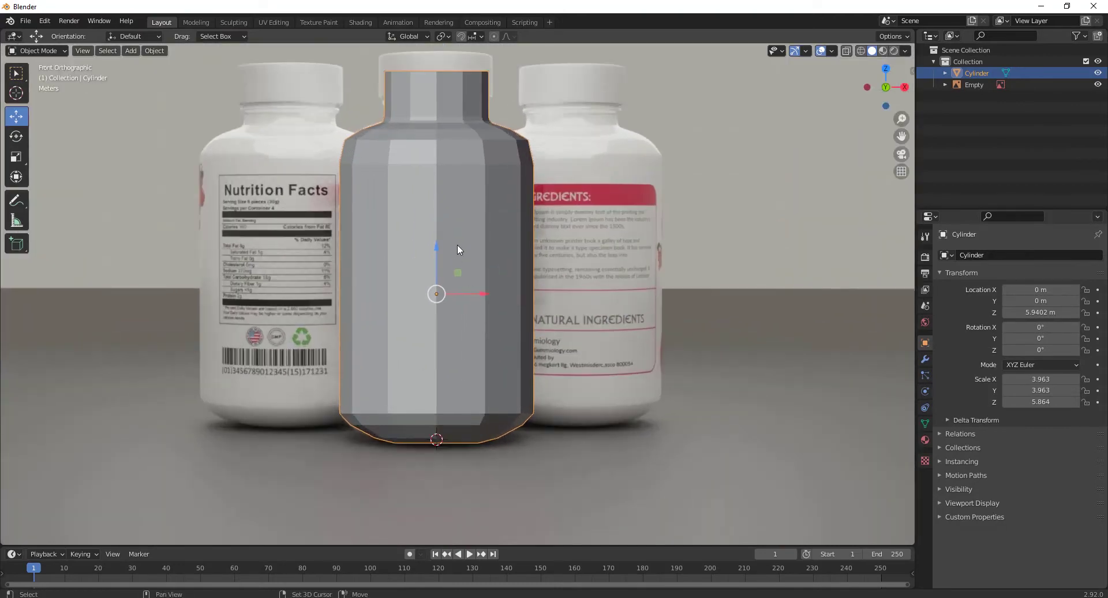
middle_click_drag(457, 244, 416, 241, "shift")
key("Tab")
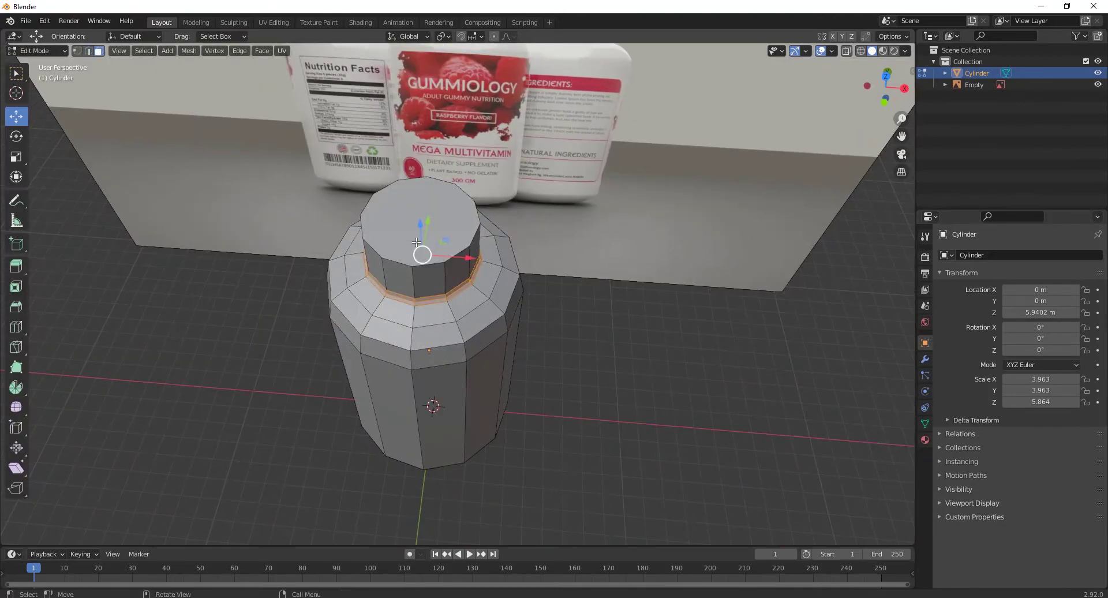
left_click(392, 224)
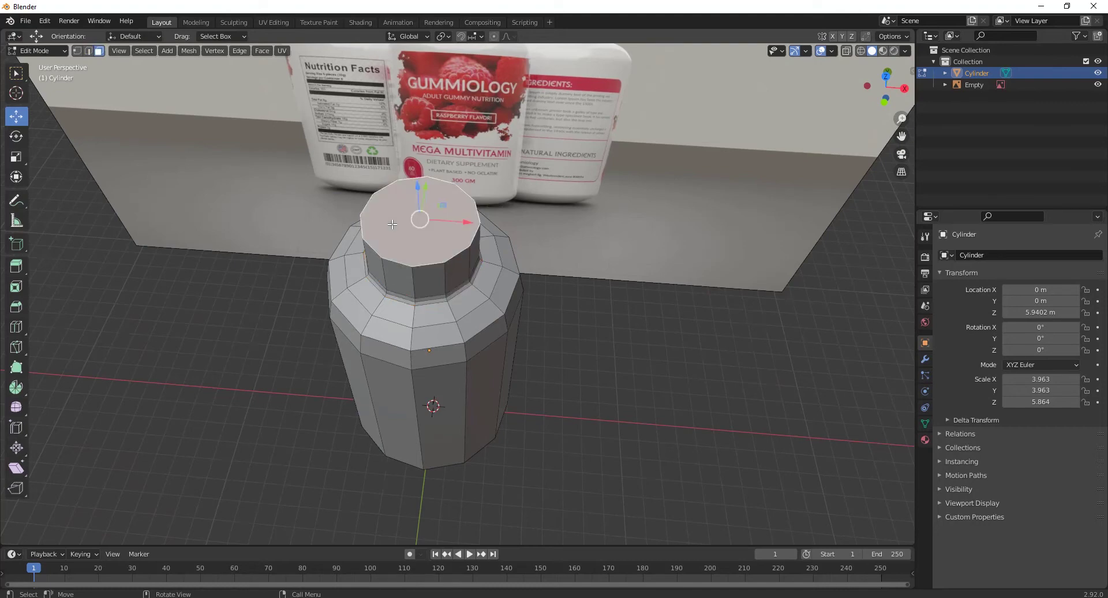
key("x")
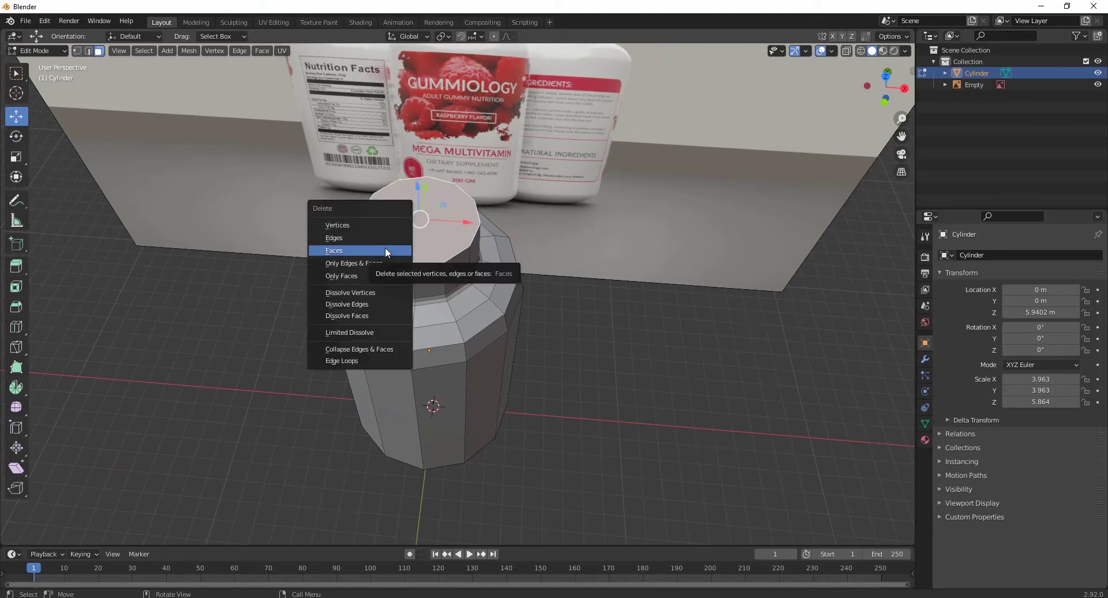
left_click(386, 252)
- Duplicate the neck's side faces in wireframe front view and move the copy about 2.35 m straight up
middle_click_drag(445, 344, 448, 287)
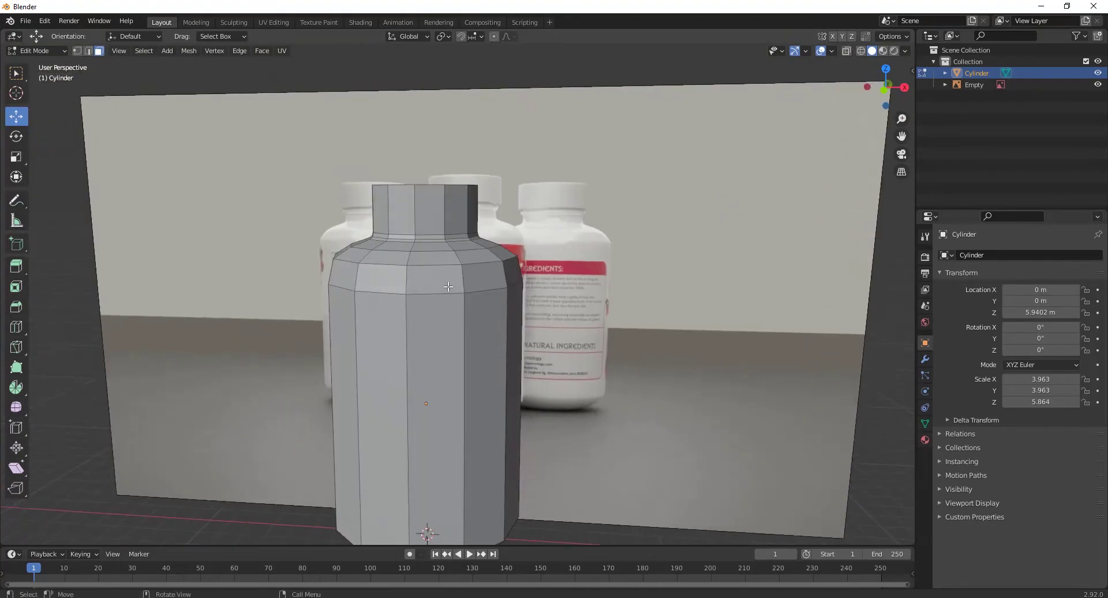
middle_click_drag(504, 310, 537, 291)
scroll(440, 262, "up", 3)
middle_click_drag(440, 262, 416, 334, "alt")
middle_click_drag(370, 175, 391, 228, "shift")
key("shift+z")
left_click_drag(269, 126, 585, 213)
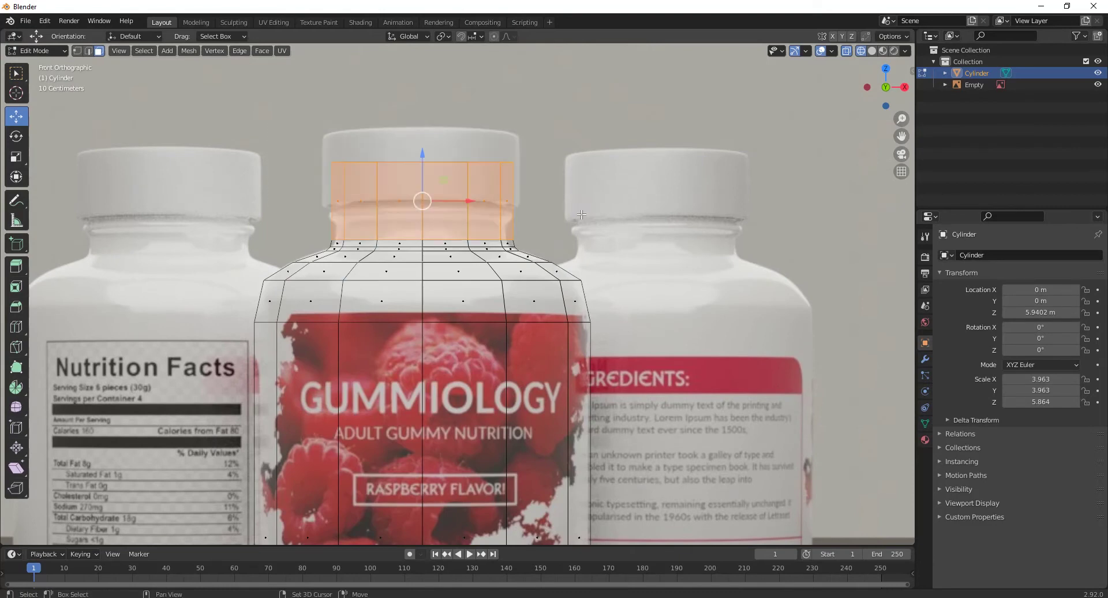
key("shift+d")
right_click(581, 215)
left_click_drag(419, 154, 421, 55)
- Separate the duplicated neck faces into their own object and return to Object Mode
right_click(433, 196)
mouse_move(417, 290)
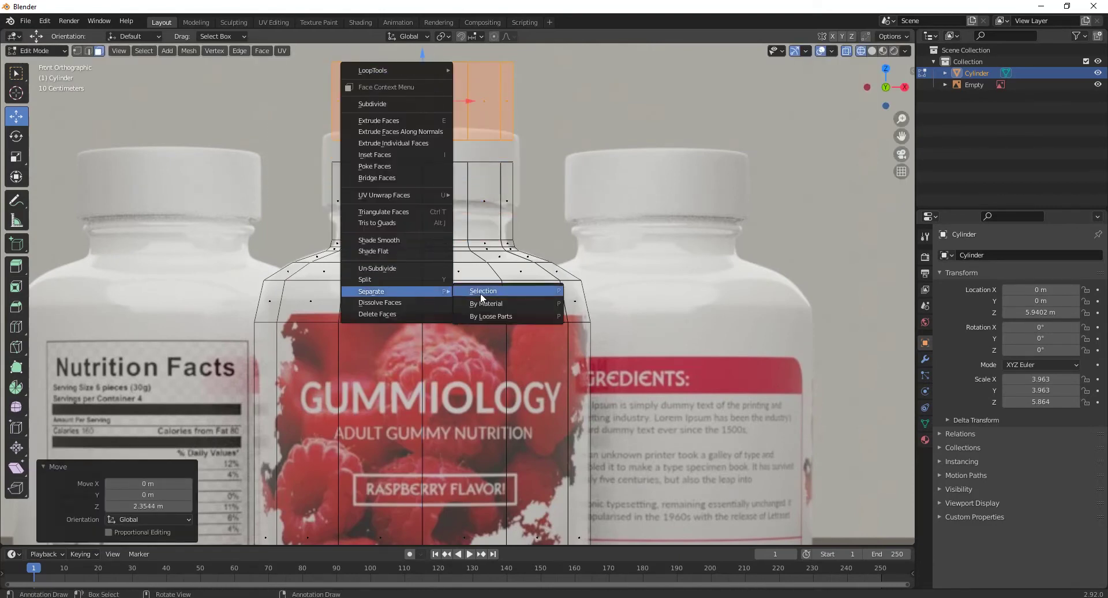
left_click(480, 291)
key("Tab")
- Add six evenly spaced horizontal loop cuts around the bottle's neck, each halving an existing band
left_click(443, 101)
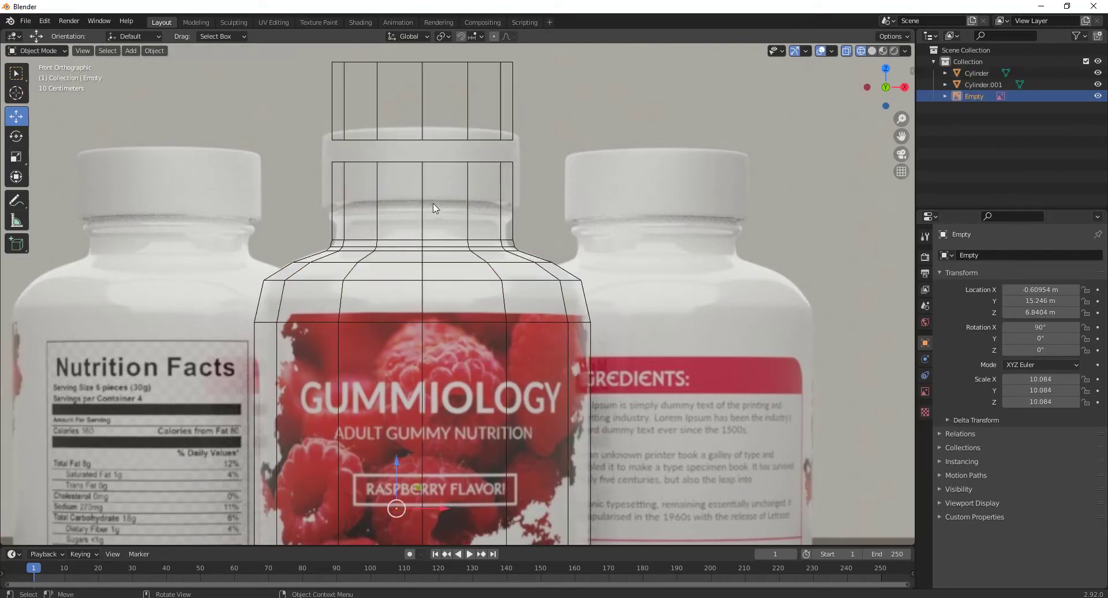
left_click(422, 183)
key("Tab")
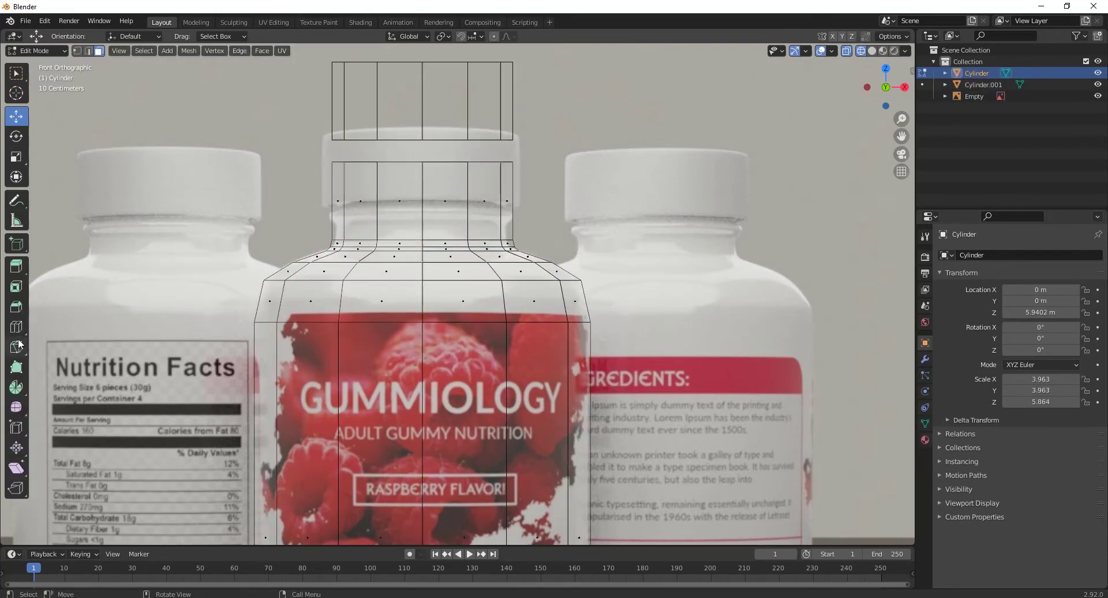
left_click(17, 327)
left_click(408, 194)
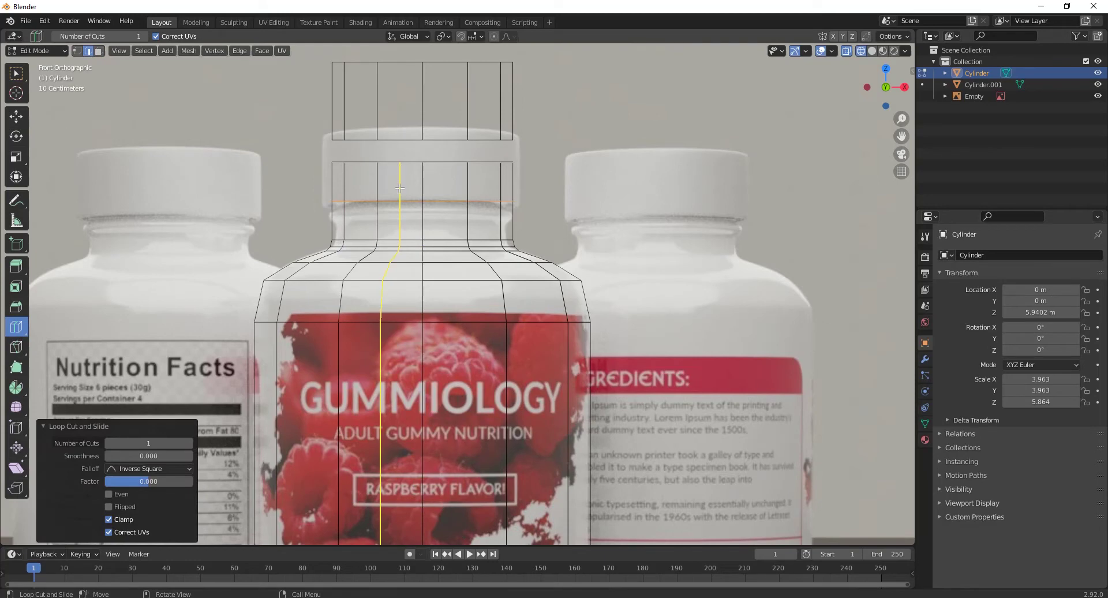
left_click(429, 182)
left_click(408, 220)
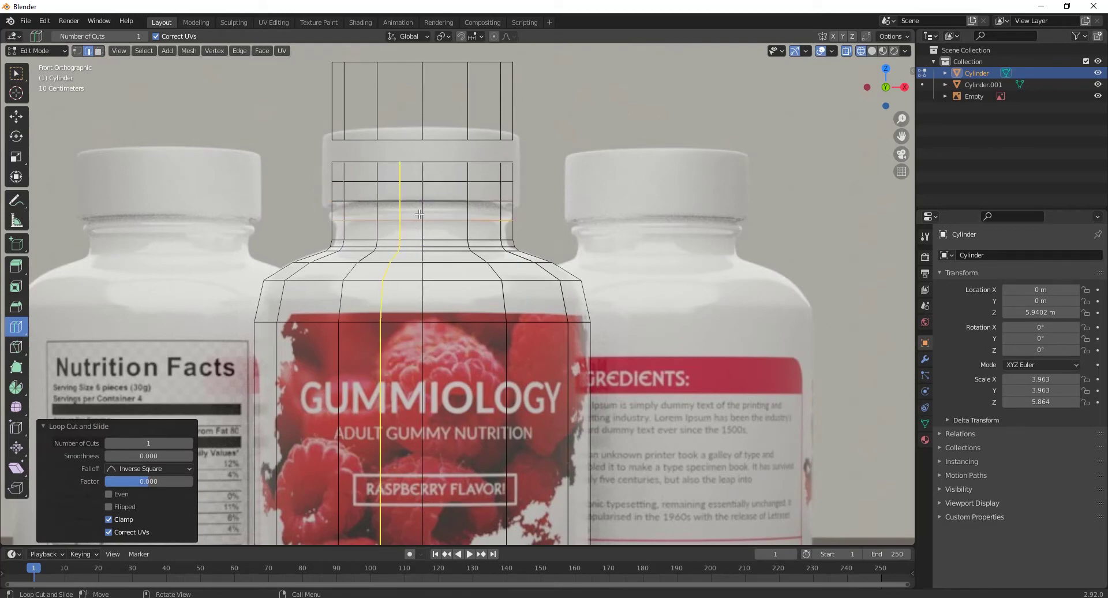
left_click(424, 212)
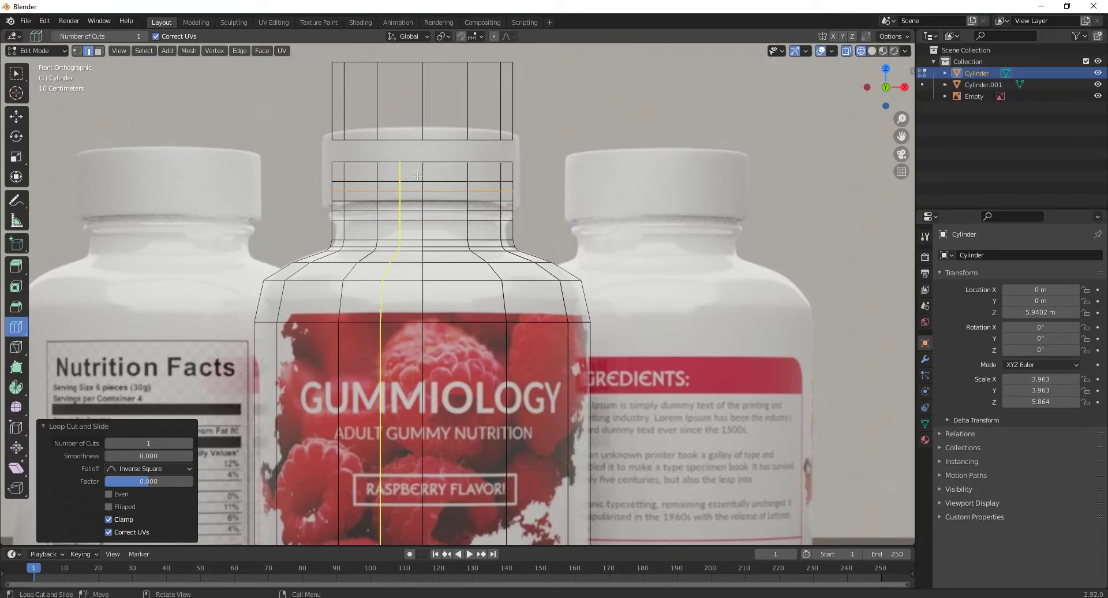
left_click(421, 172)
left_click(13, 120)
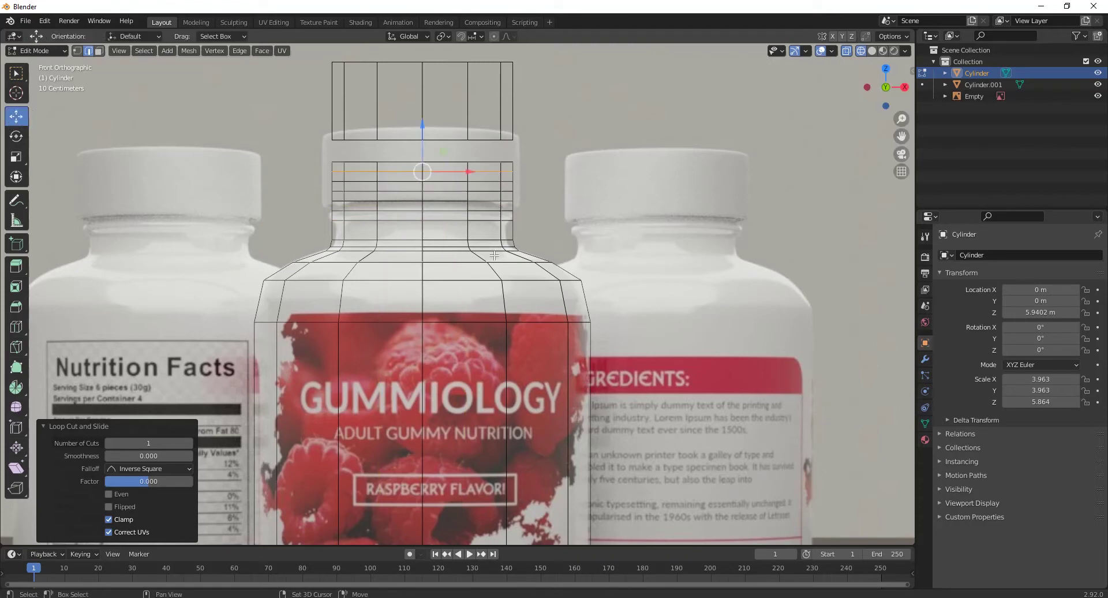
- Extrude three alternating face rings of the neck outward along their normals by about 0.023 m and scale them by about 1.025 as threads
key("shift+z")
middle_click_drag(485, 222, 487, 229)
middle_click_drag(404, 230, 418, 248)
key("KP_1")
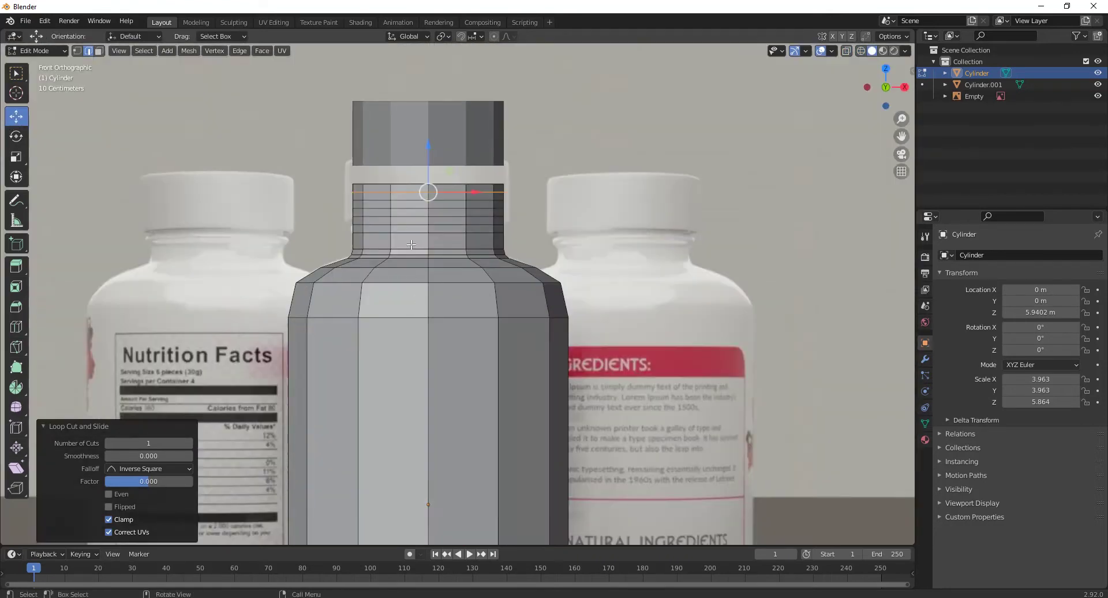
key("shift+z")
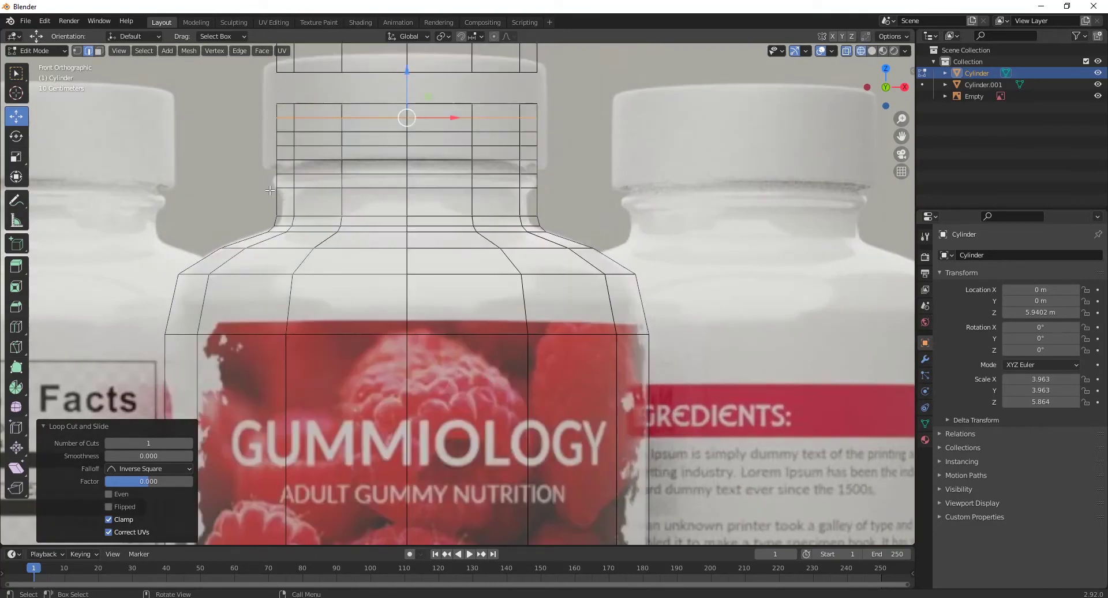
key("3")
key("b")
left_click_drag(546, 174, 545, 175)
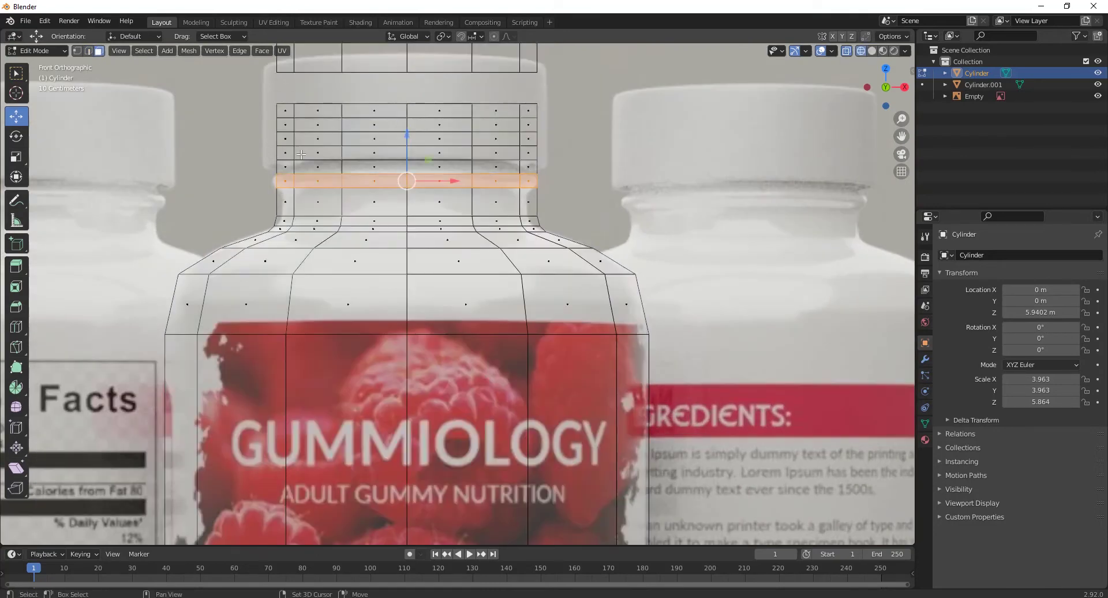
left_click(545, 156, "alt+shift")
key("b")
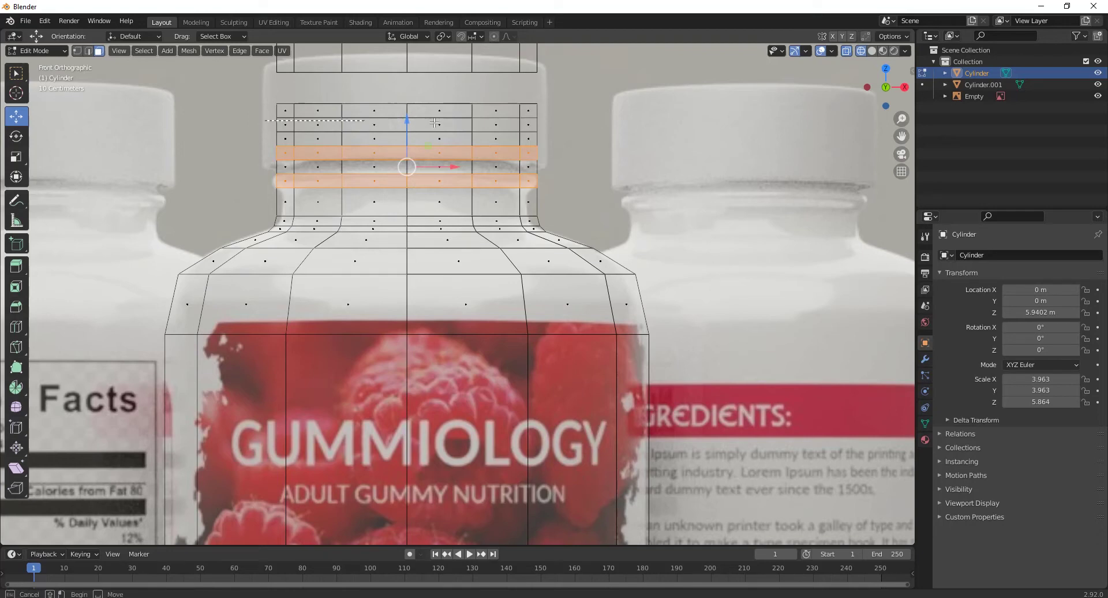
left_click_drag(589, 129, 589, 129)
middle_click_drag(589, 130, 533, 225)
key("alt+z")
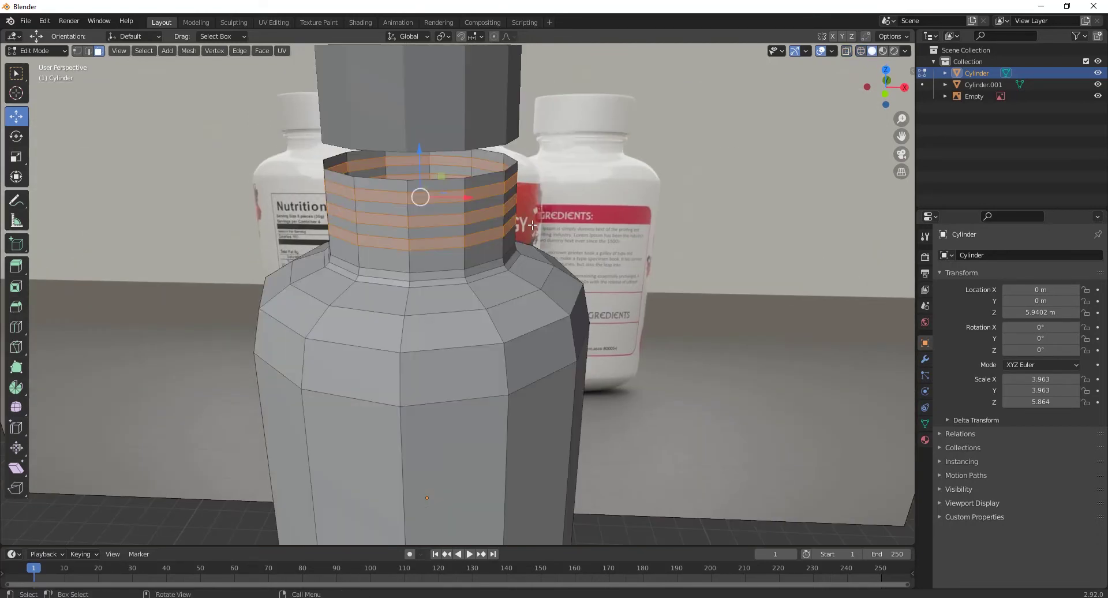
key("alt+e")
left_click(537, 235)
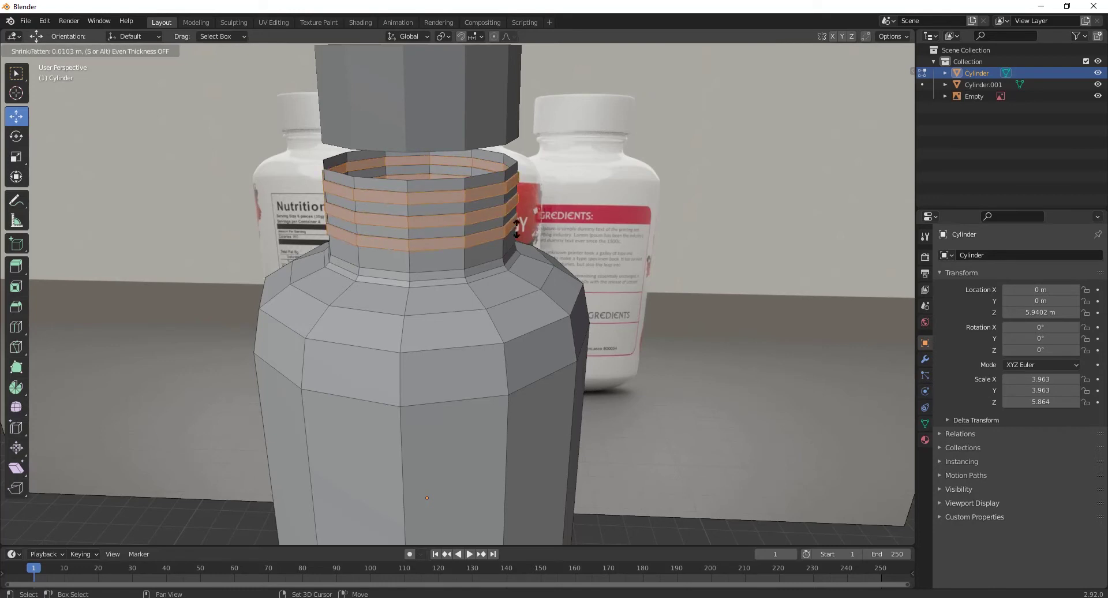
left_click(486, 225)
key("s")
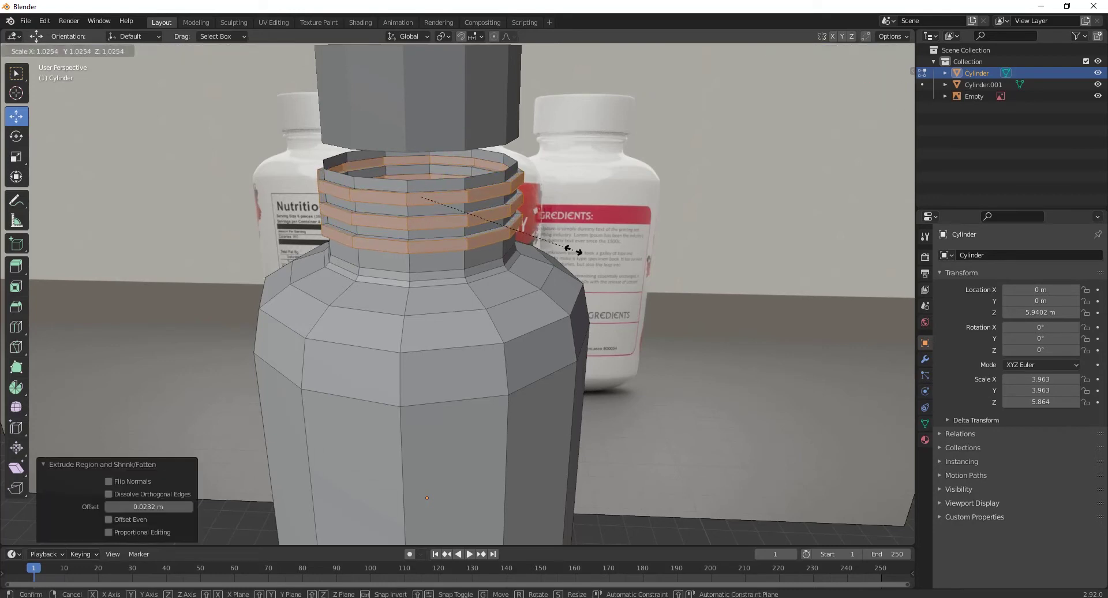
left_click(572, 247)
- Extrude the bottle's bottom face about 0.215 m inward to form a recessed base
middle_click_drag(572, 247, 421, 277)
left_click(421, 280)
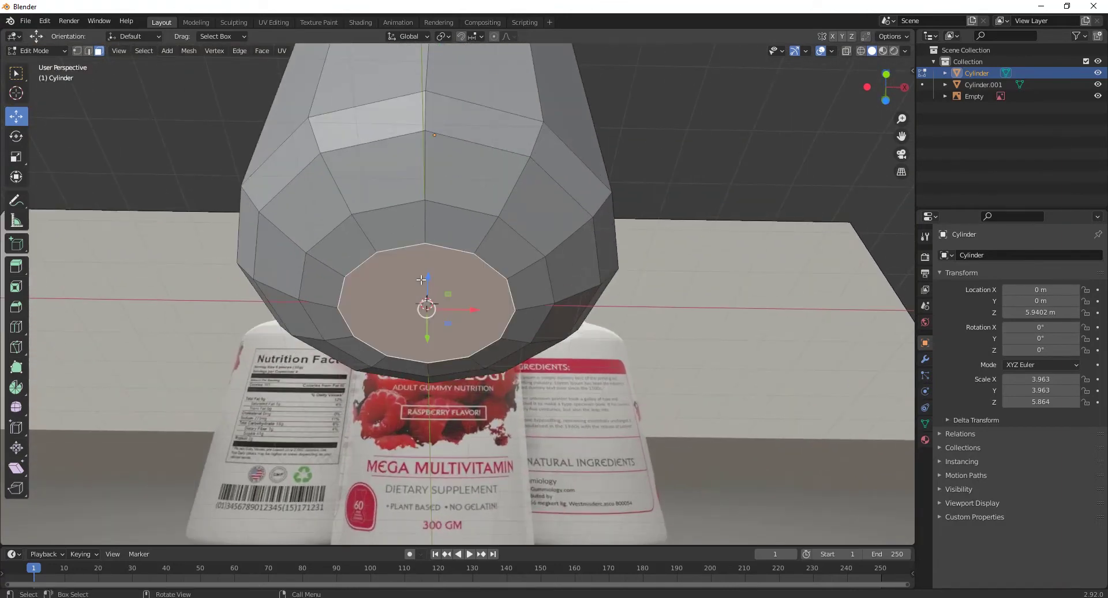
key("e")
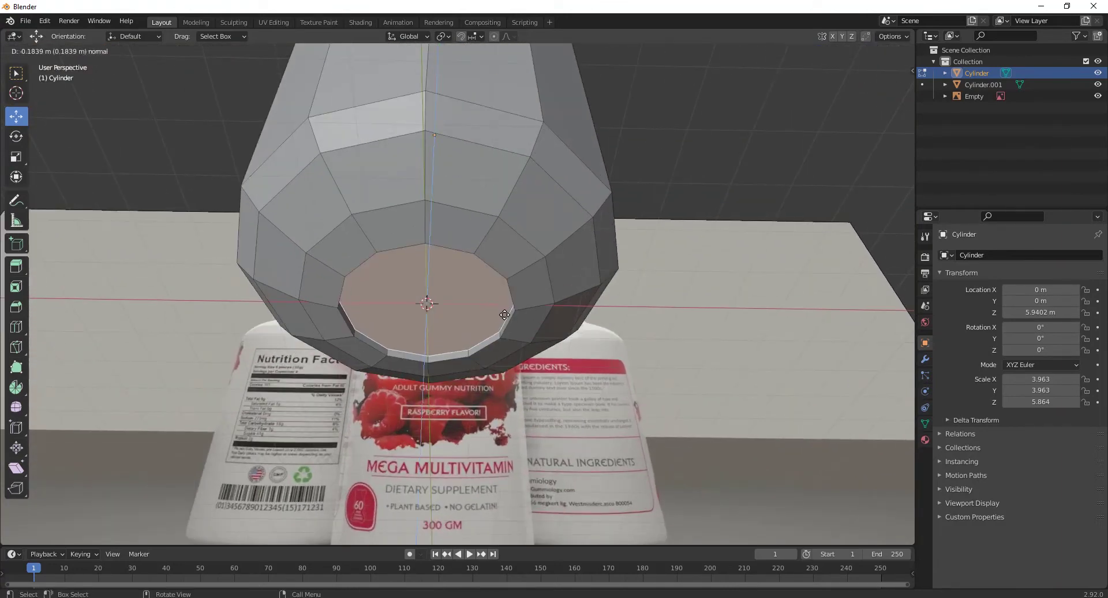
left_click(505, 314)
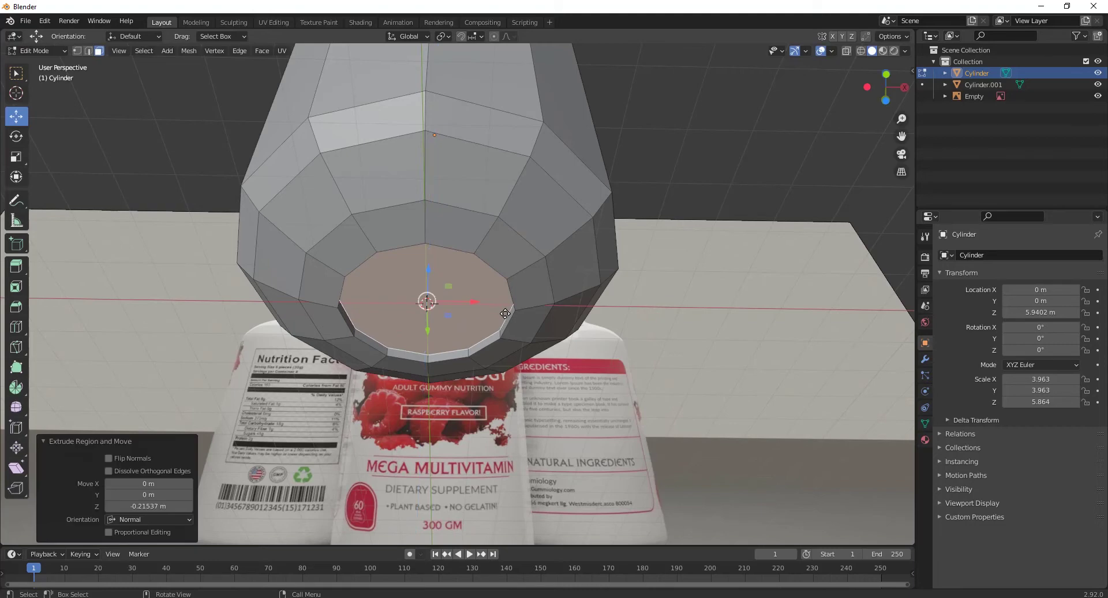
- Add supporting loop cuts just outside the base recess's rim (factor -0.851) and along its wall near the recessed face (factor -0.756)
left_click(17, 328)
left_click_drag(339, 270, 348, 282)
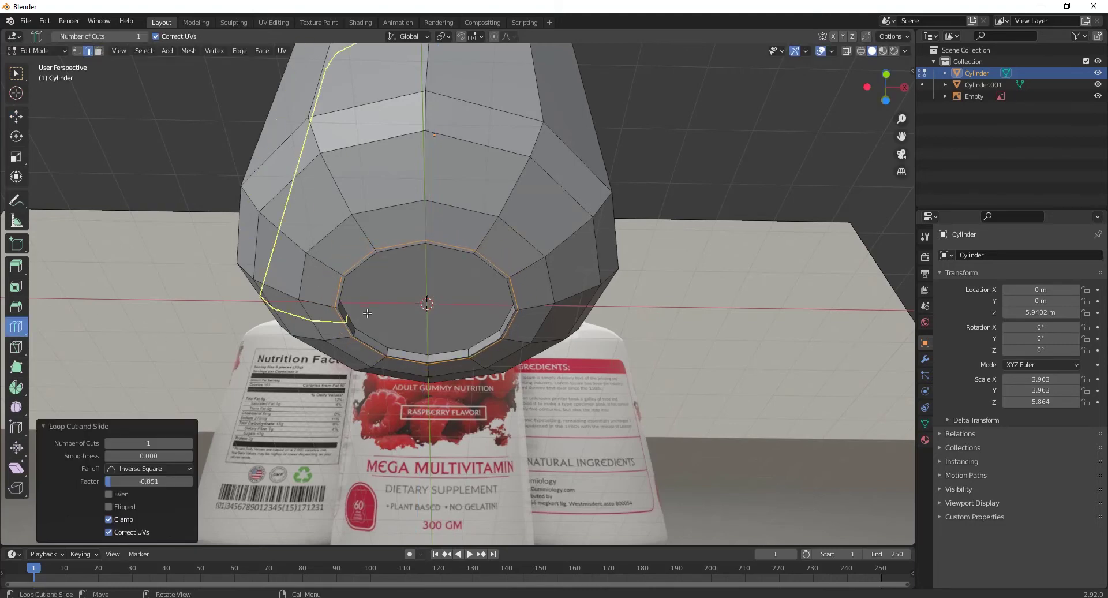
middle_click_drag(357, 327, 357, 267)
scroll(313, 346, "up", 2)
scroll(356, 267, "up", 2)
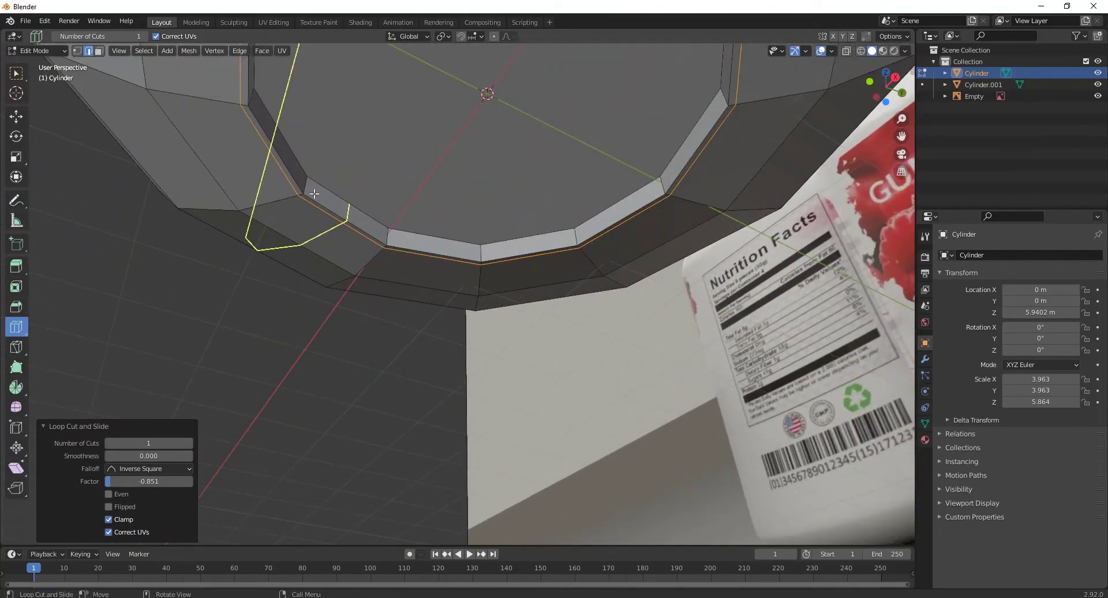
left_click_drag(313, 192, 309, 180)
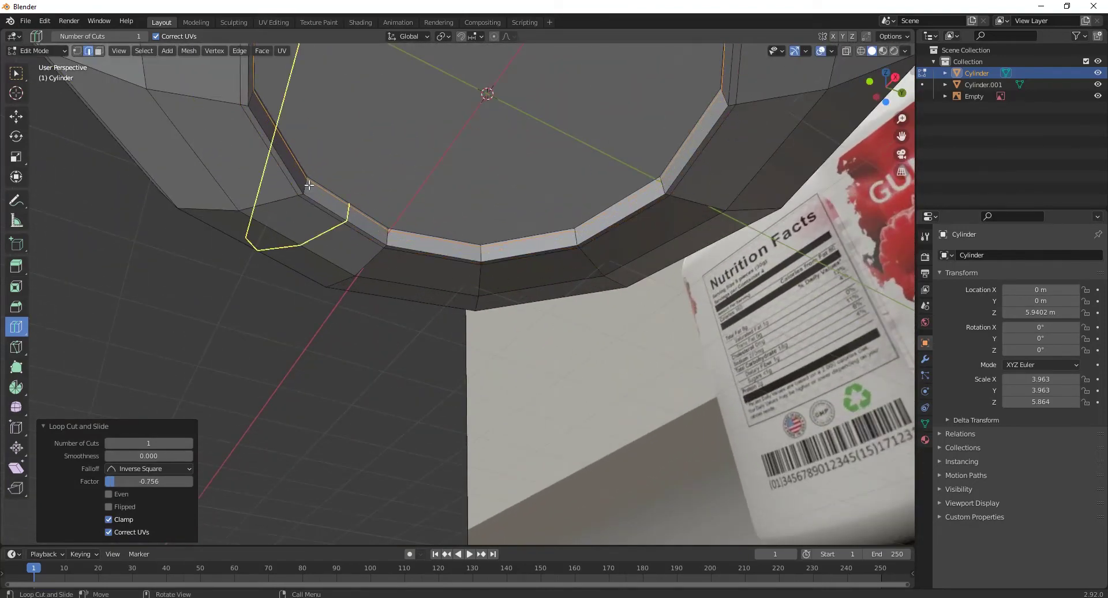
- Add supporting loop cuts on the shoulder band near its upper edge (factor -0.785) and at the body's lower edge (factor about 0.952)
middle_click_drag(309, 180, 444, 283)
key("KP_1")
scroll(460, 246, "up", 1)
scroll(461, 207, "up", 2)
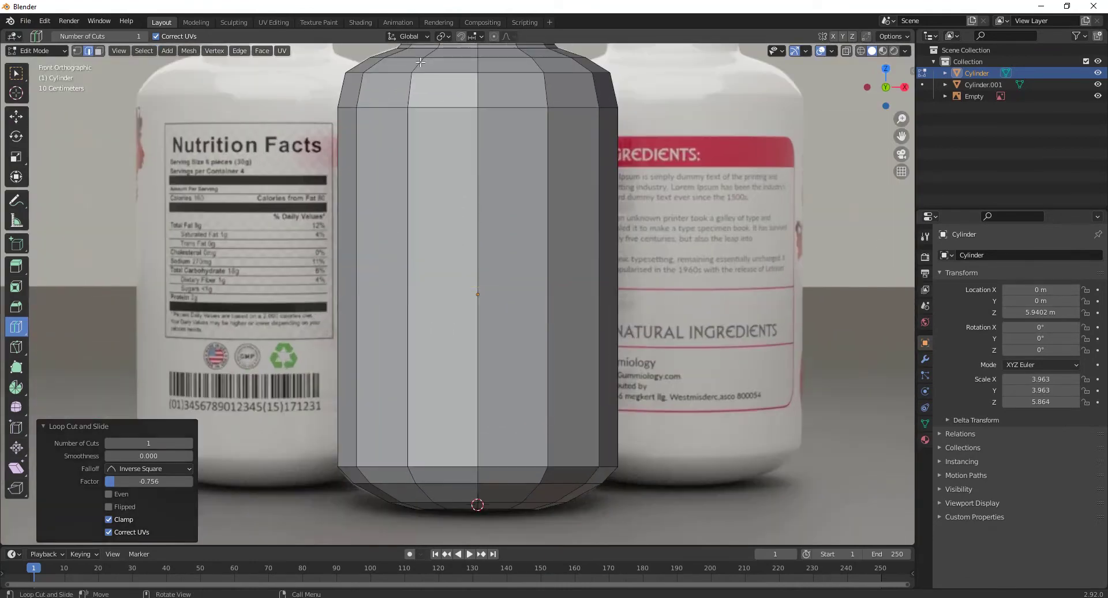
left_click_drag(398, 72, 392, 422)
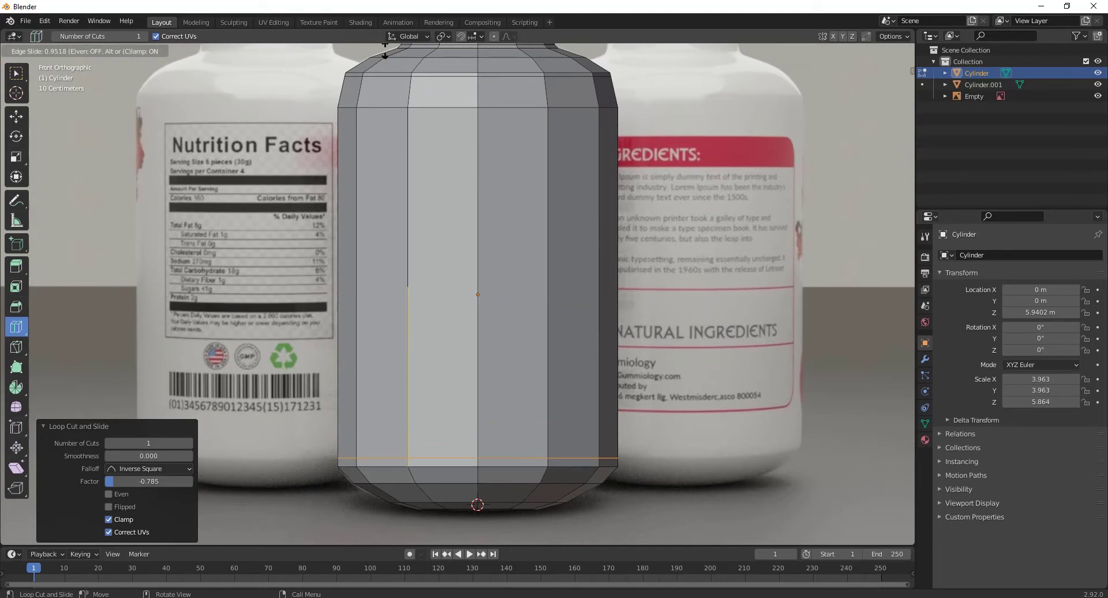
left_click_drag(385, 55, 385, 54)
- Shade the bottle smooth in Object Mode and give it a level 2 subdivision surface
key("Tab")
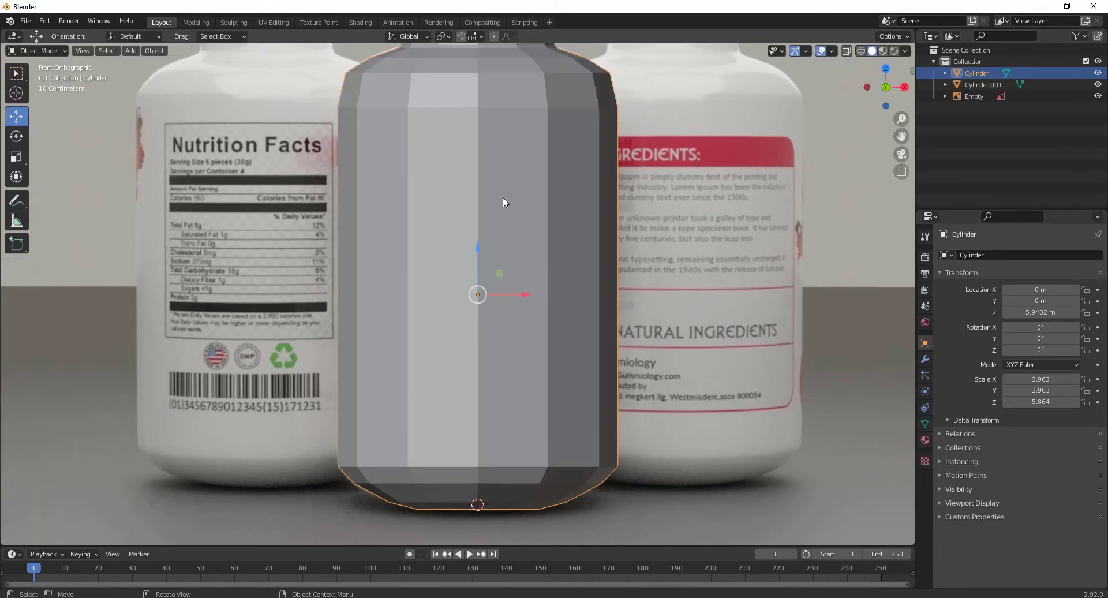
right_click(503, 197)
left_click(503, 198)
scroll(503, 199, "down", 2)
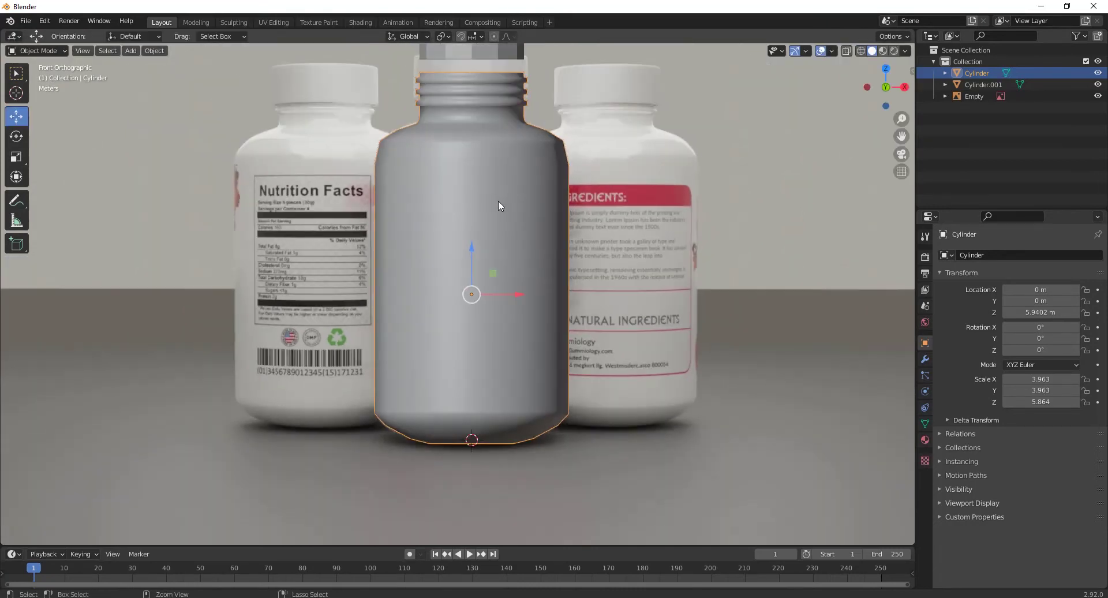
key("ctrl+2")
middle_click_drag(498, 201, 452, 169)
scroll(452, 171, "down", 5)
- Set the origin of the separated ring above the neck to its geometry
left_click(320, 290)
middle_click_drag(320, 288, 191, 86)
left_click(488, 156)
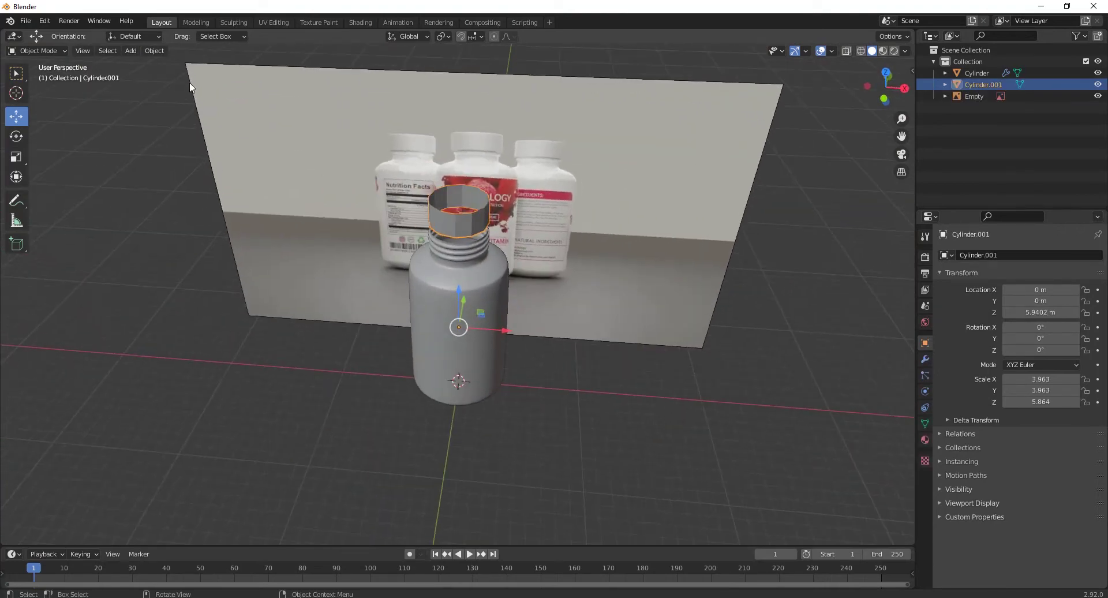
left_click(140, 54)
left_click(149, 51)
mouse_move(167, 76)
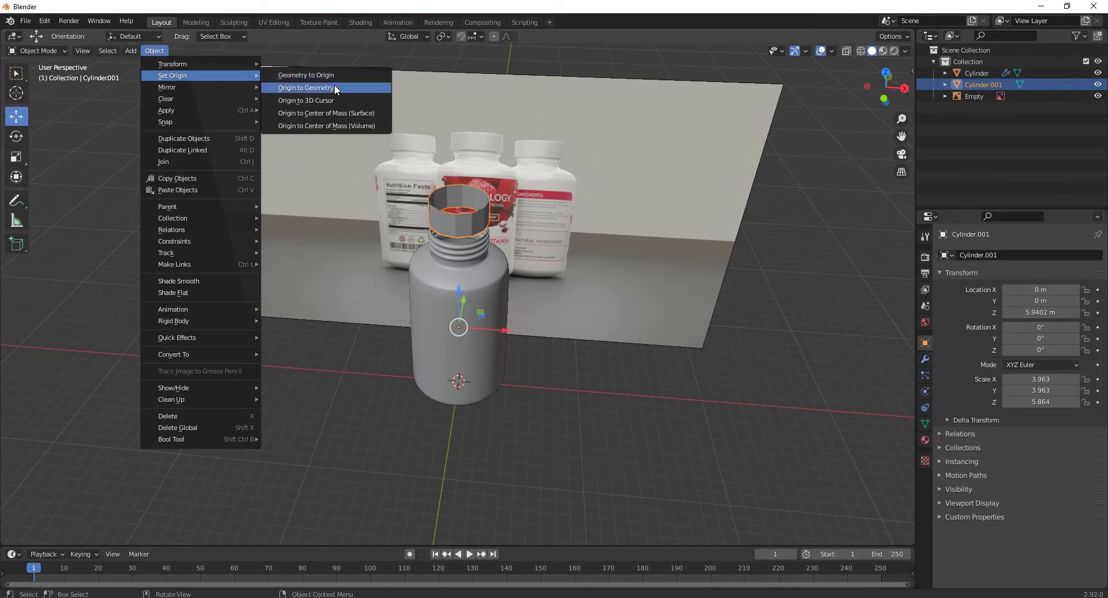
left_click(306, 87)
- Close the open top of the ring above the neck by filling its upper edge loop with a face
middle_click_drag(404, 167, 410, 261)
scroll(410, 261, "up", 5)
key("Tab")
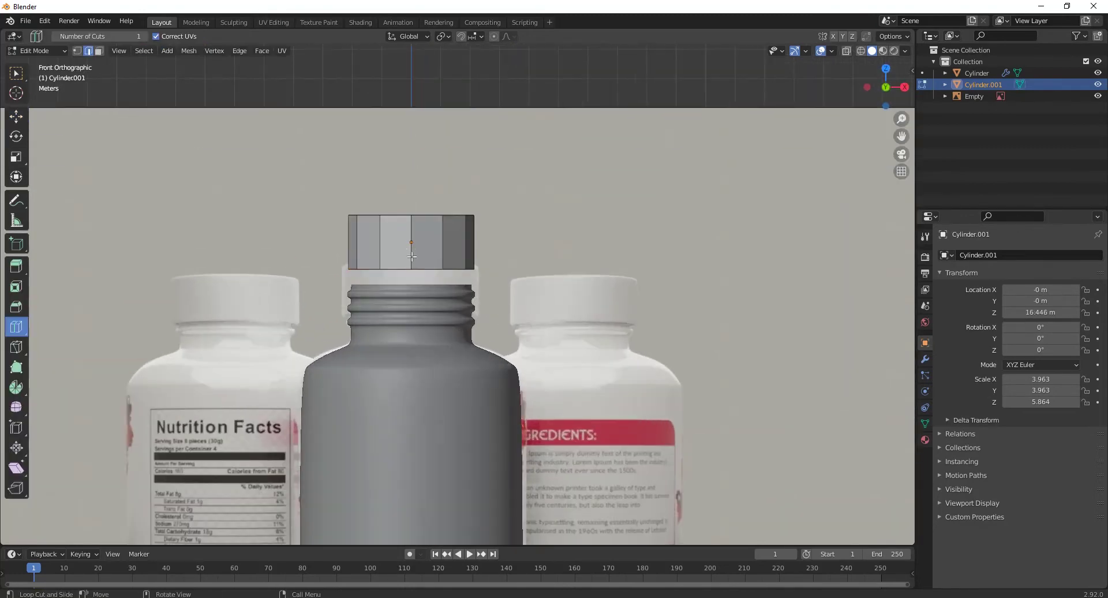
left_click(9, 120)
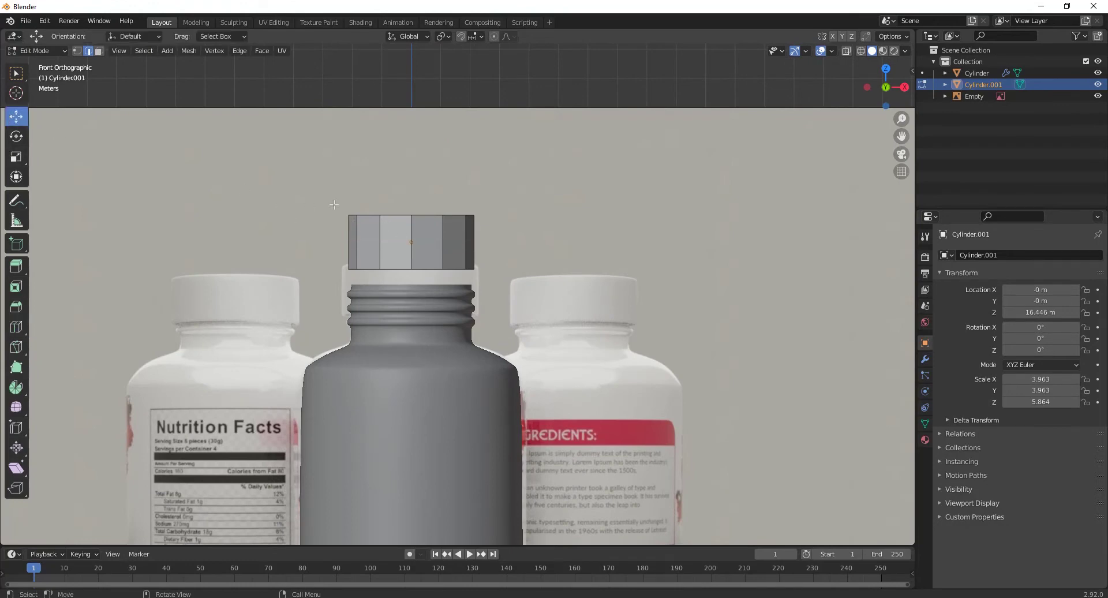
middle_click_drag(369, 242, 368, 336)
left_click(384, 374, "alt")
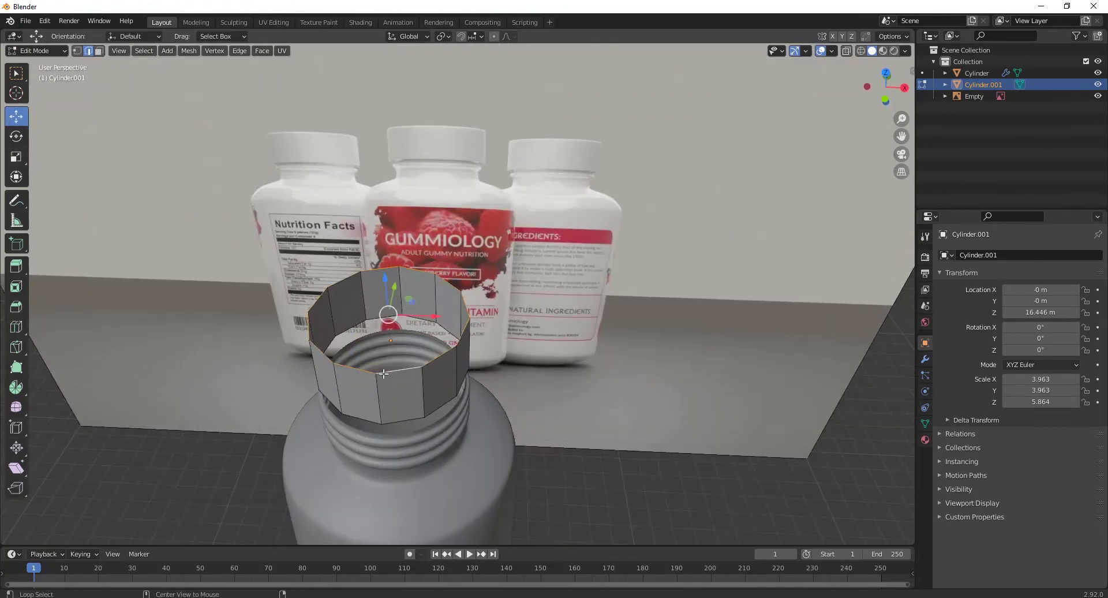
key("f")
- Inset the cap's top face by about 0.0154 m and add a supporting loop cut just below its upper edge (factor -0.972)
scroll(427, 365, "up", 4)
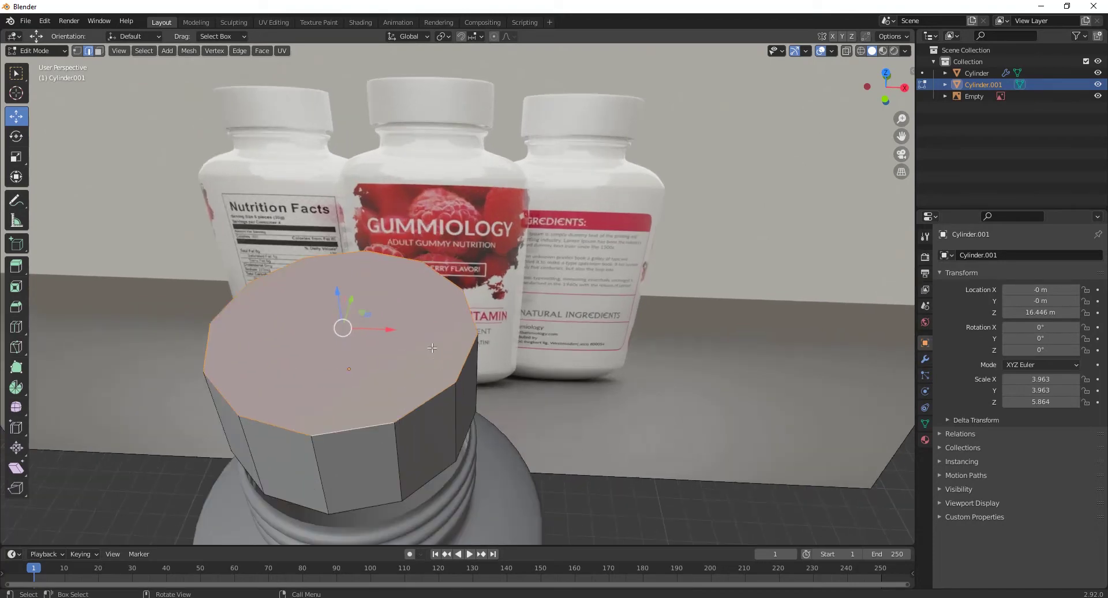
key("i")
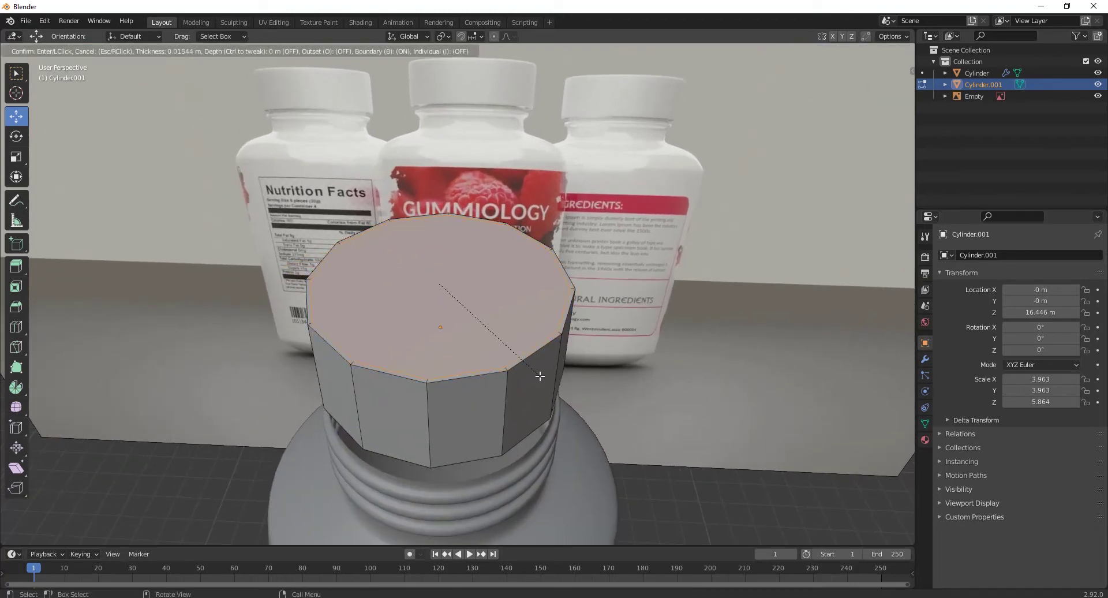
left_click(540, 376)
left_click(14, 329)
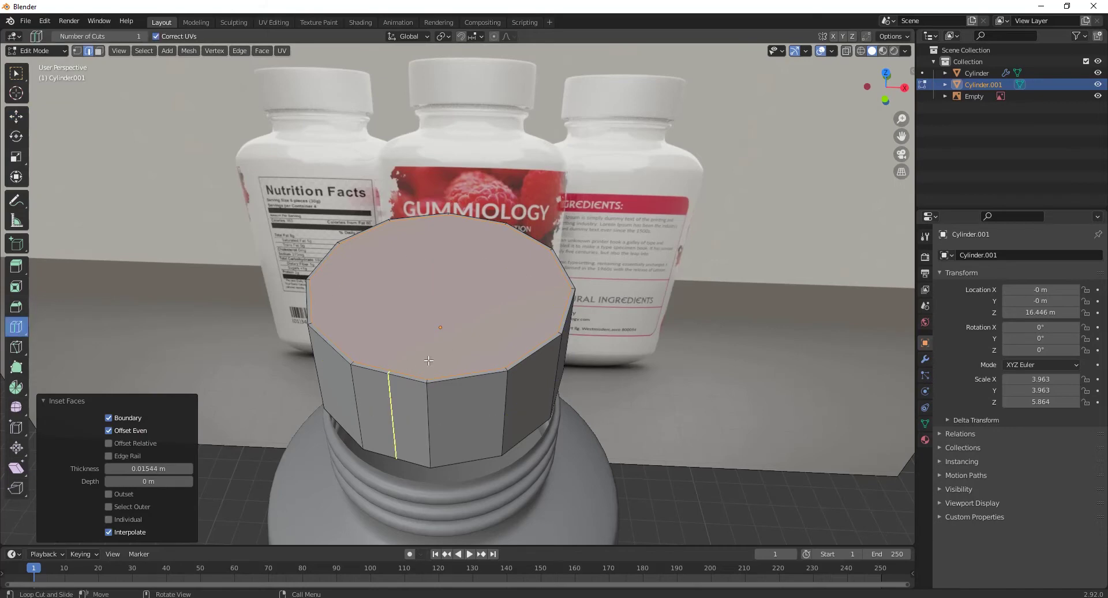
middle_click_drag(392, 416, 423, 290)
left_click_drag(423, 289, 420, 229)
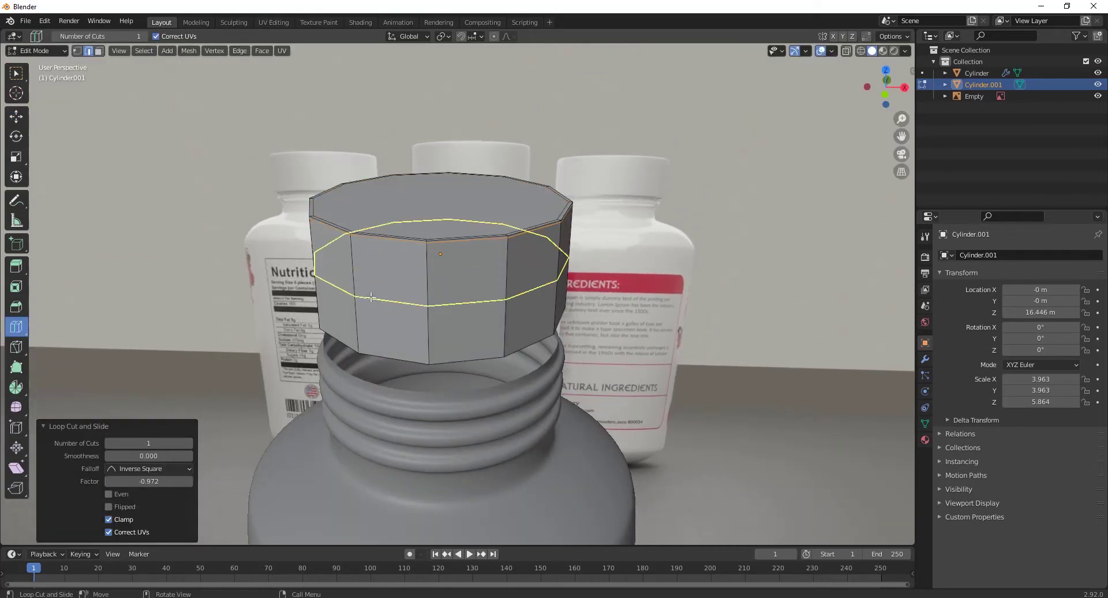
- Thicken the cap by extruding all its faces along their normals about 0.0373 m, and scale the extruded shell by about 1.016
key("a")
left_click(16, 116)
middle_click_drag(477, 252, 538, 271)
key("alt+e")
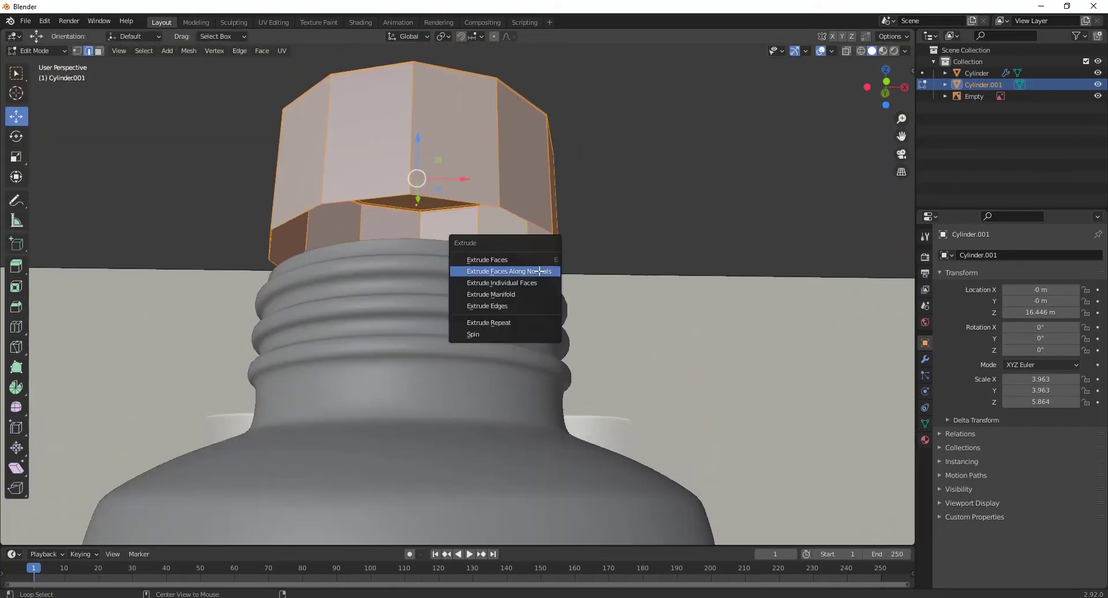
left_click(539, 271)
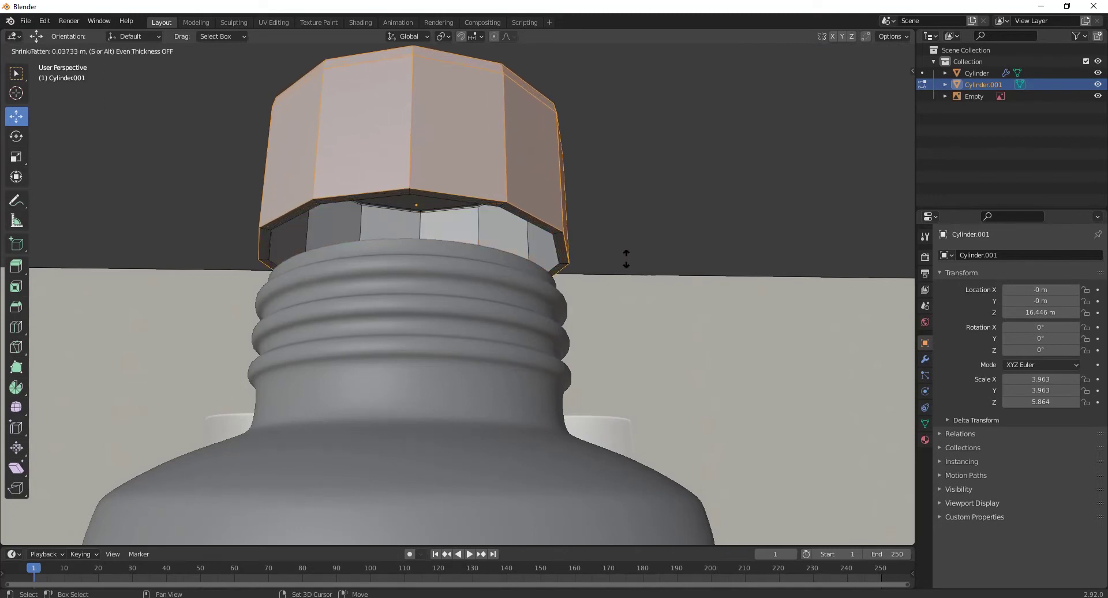
left_click(670, 259)
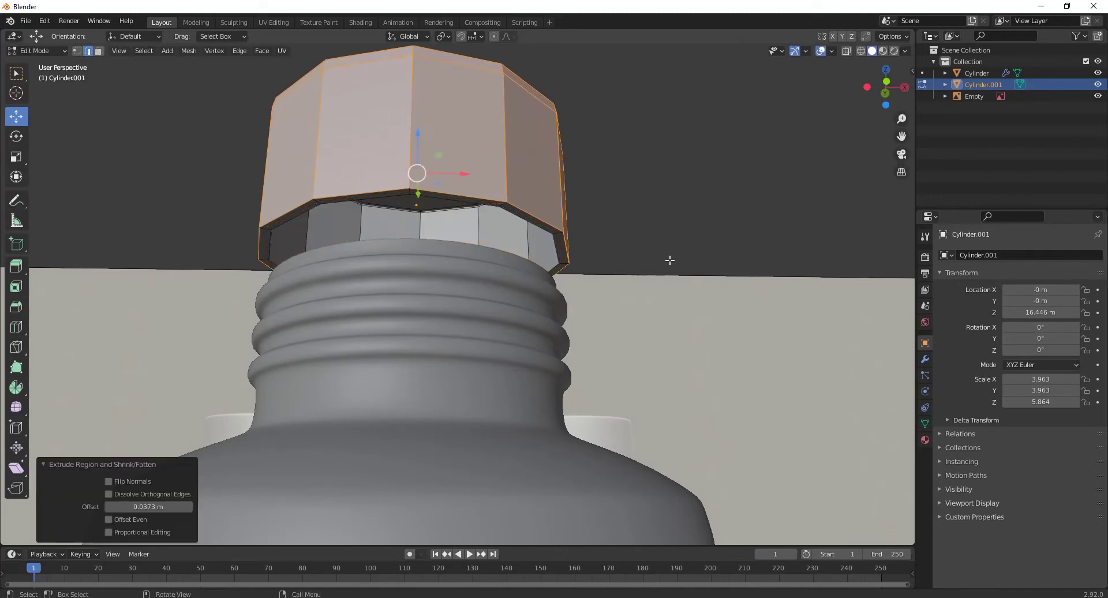
key("s")
left_click(668, 255)
- Add a supporting loop cut around the cap's outer wall near its lower edge (factor about 0.974)
middle_click_drag(669, 254, 598, 333)
middle_click_drag(380, 330, 398, 288)
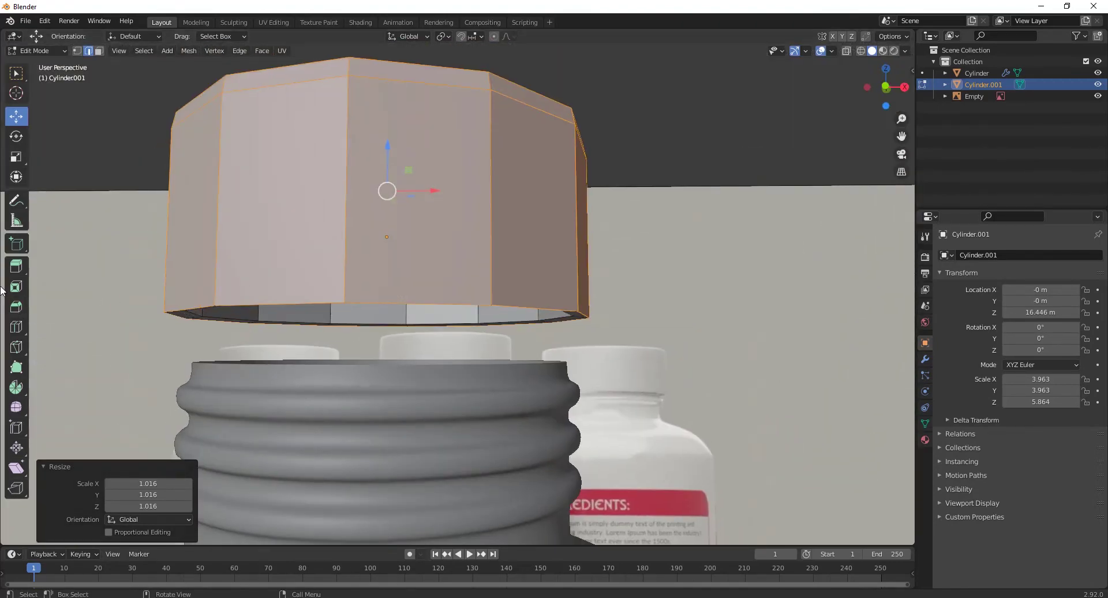
left_click(16, 327)
left_click_drag(355, 194, 355, 304)
middle_click_drag(424, 326, 435, 305)
scroll(435, 305, "up", 3)
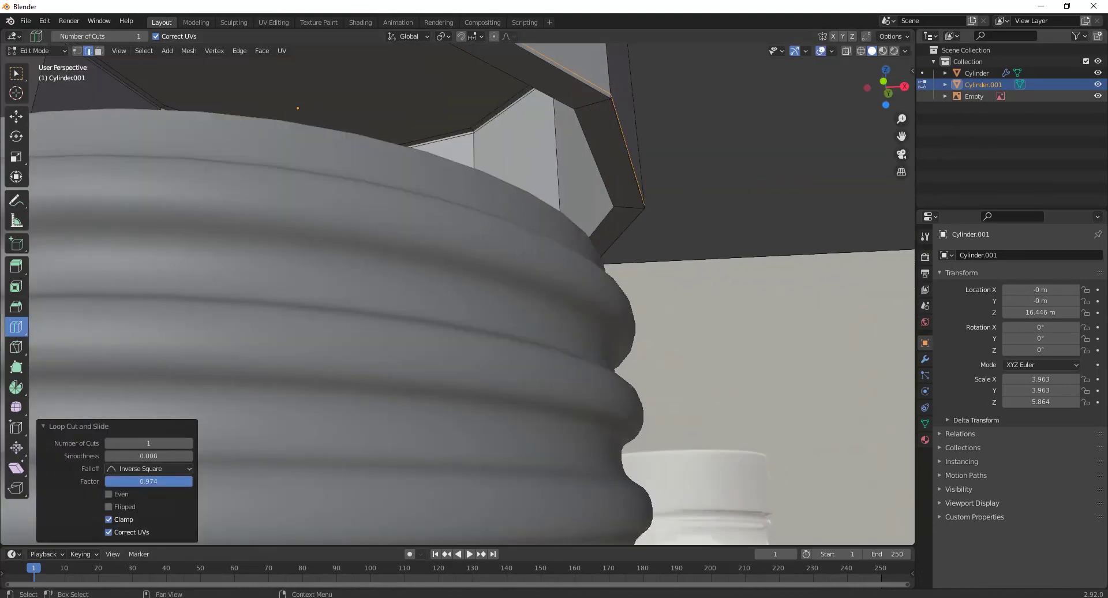
- Hide the bottle and add supporting loop cuts on the cap's lower rim (factor -0.865) and on its inner wall near that rim (factor 0.969)
left_click(1098, 73)
left_click_drag(586, 114, 611, 105)
left_click_drag(525, 166, 546, 164)
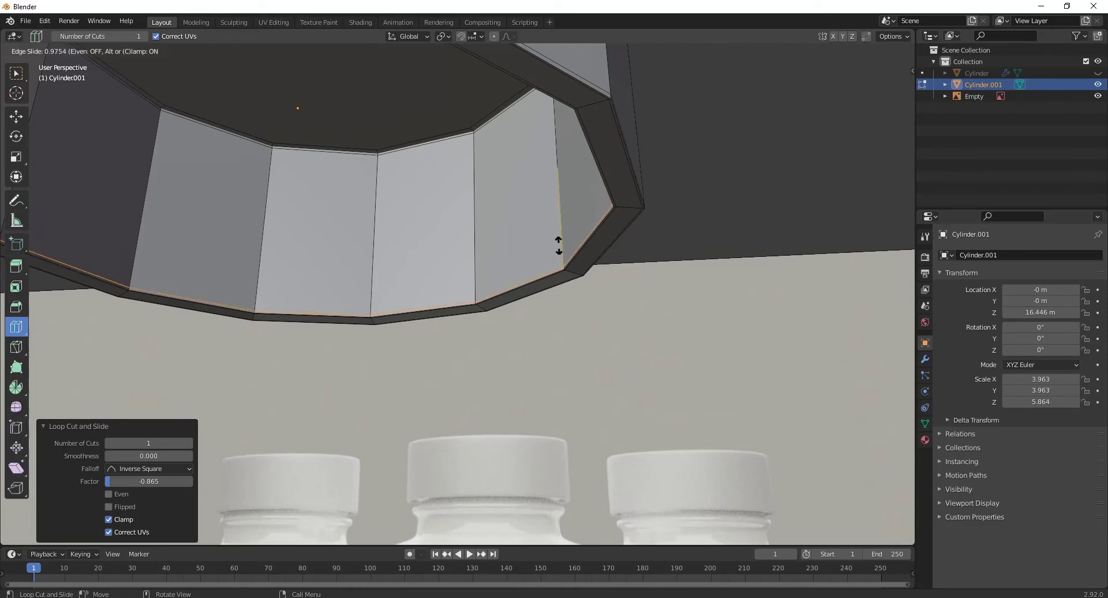
left_click_drag(558, 245, 559, 245)
scroll(551, 231, "down", 5)
middle_click_drag(540, 211, 519, 232)
left_click(12, 118)
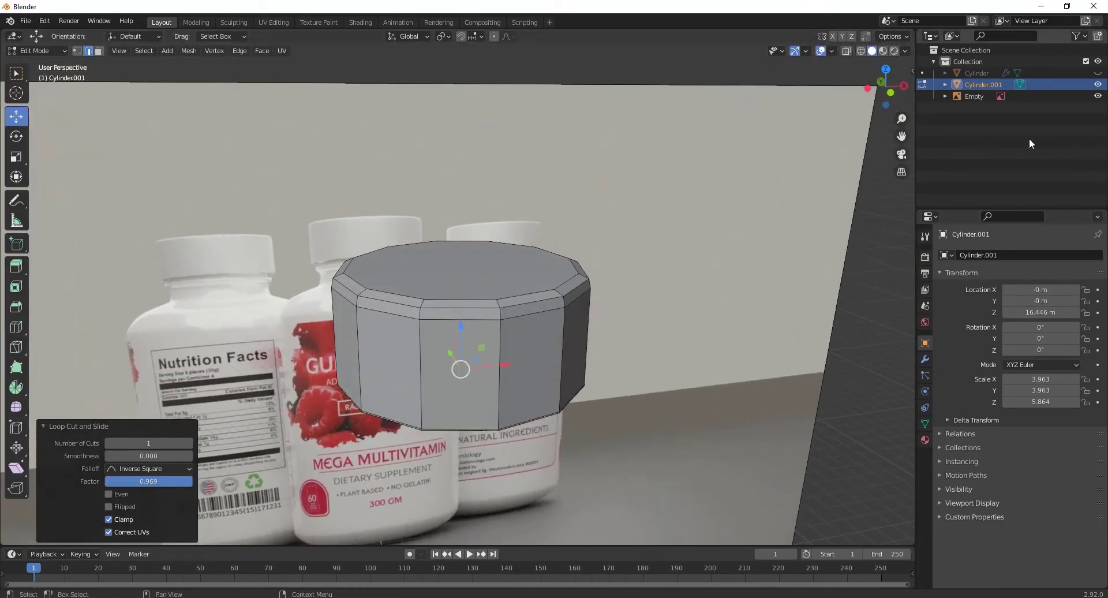
- Show the bottle again, then shade the cap smooth in Object Mode and give it a level 2 subdivision surface
left_click(1097, 74)
scroll(491, 340, "down", 5)
middle_click_drag(482, 358, 458, 339)
key("Tab")
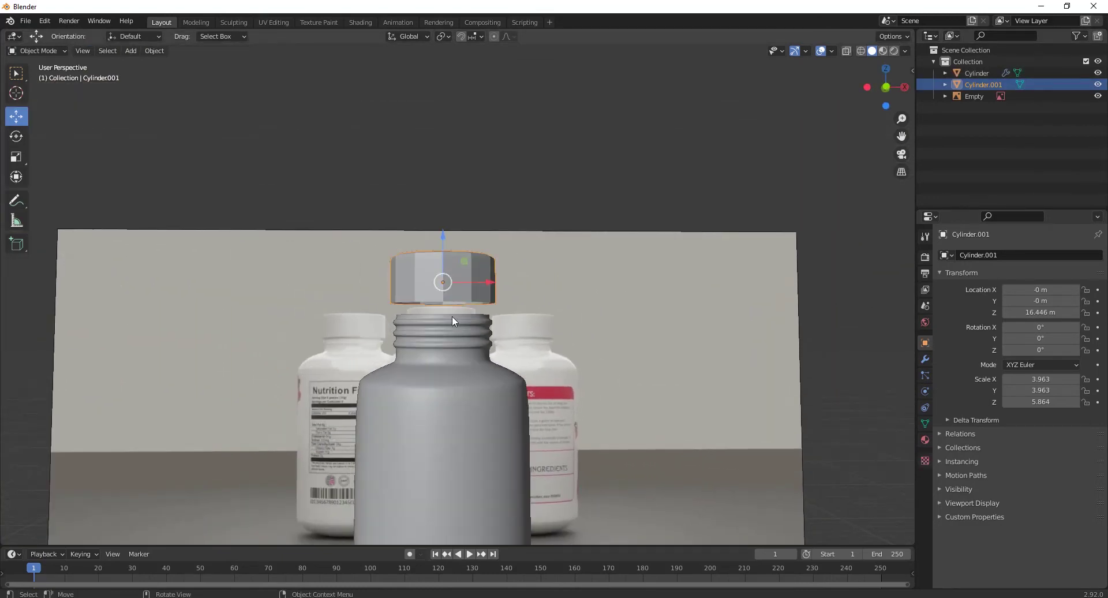
right_click(449, 278)
left_click(449, 280)
key("ctrl+2")
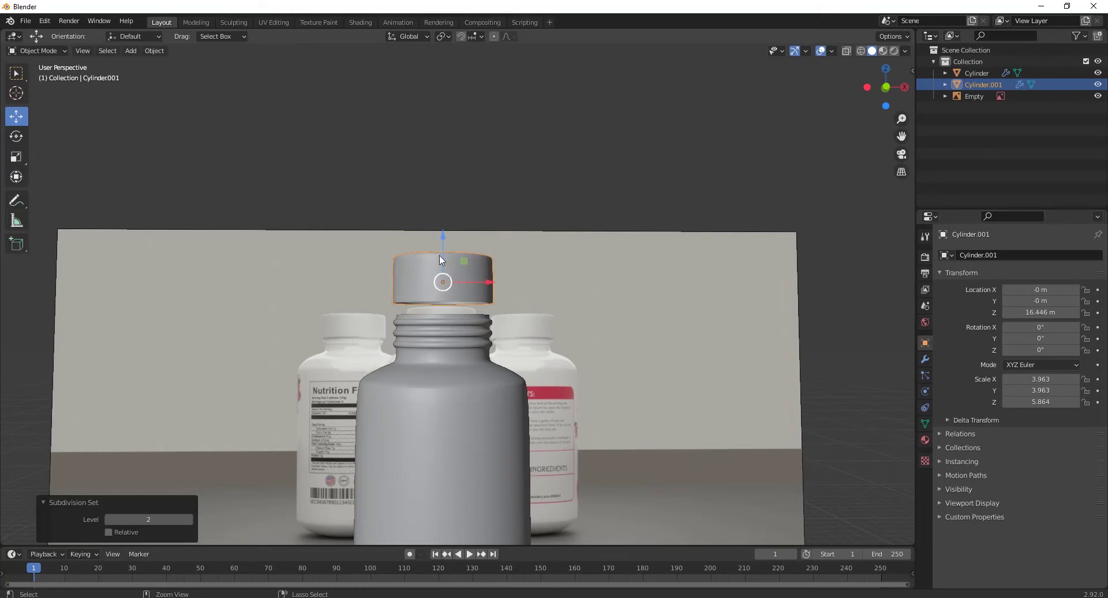
- Lower the cap about 1.486 m along Z onto the threaded neck in front view and scale it by about 1.057
left_click(467, 224)
middle_click_drag(467, 227, 473, 306)
left_click(490, 282)
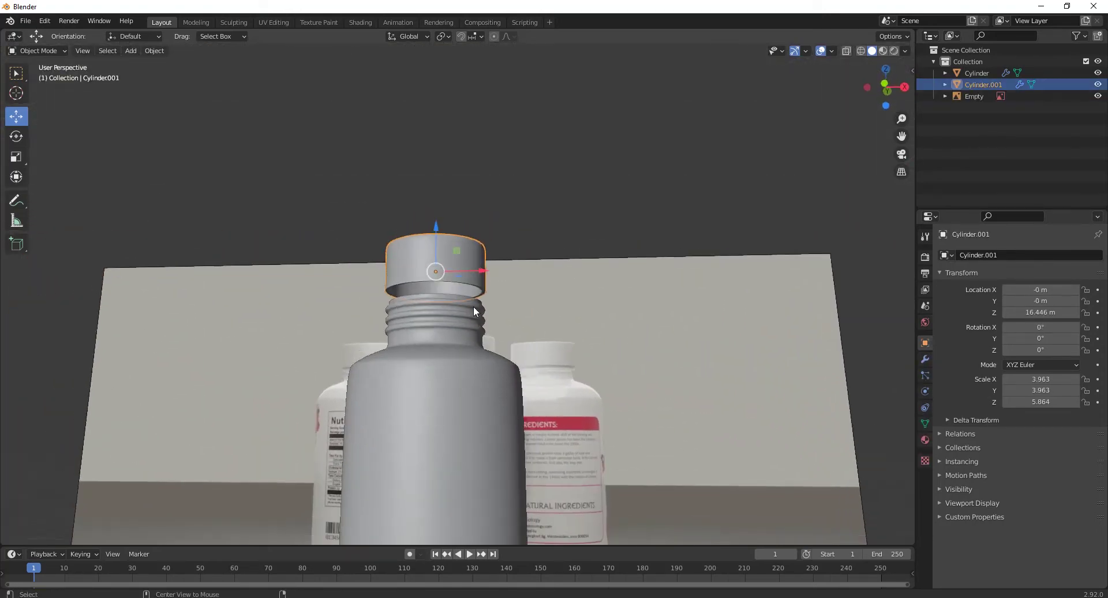
key("KP_1")
scroll(467, 340, "up", 3)
left_click_drag(430, 240, 432, 294)
key("s")
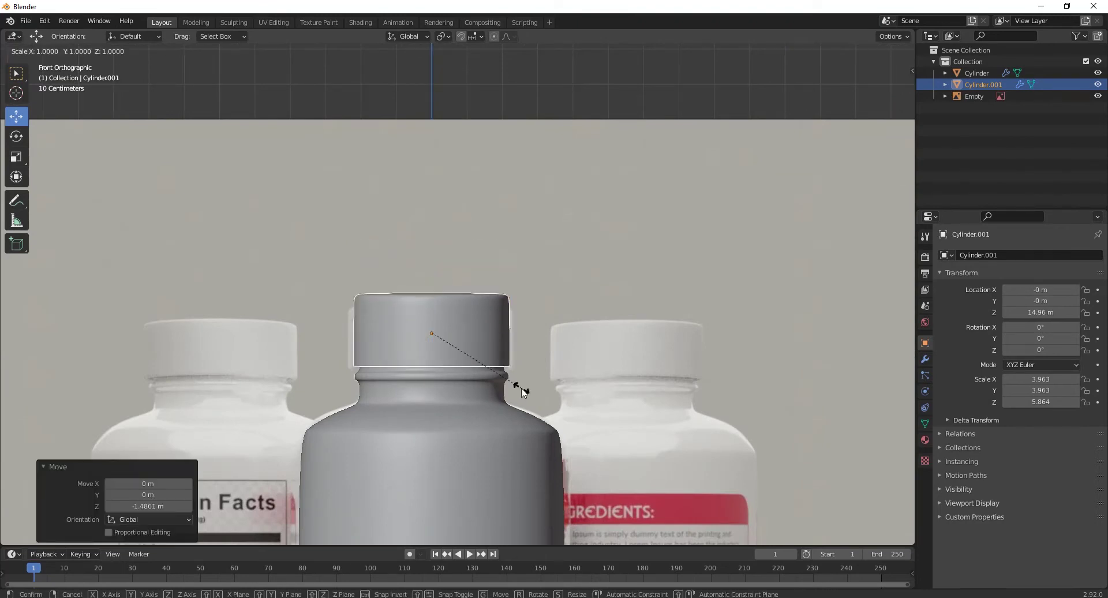
left_click(528, 387)
- Examine the cap's fit on the neck from below and compare the capped bottle with the reference photo from the front
middle_click_drag(528, 388, 512, 337)
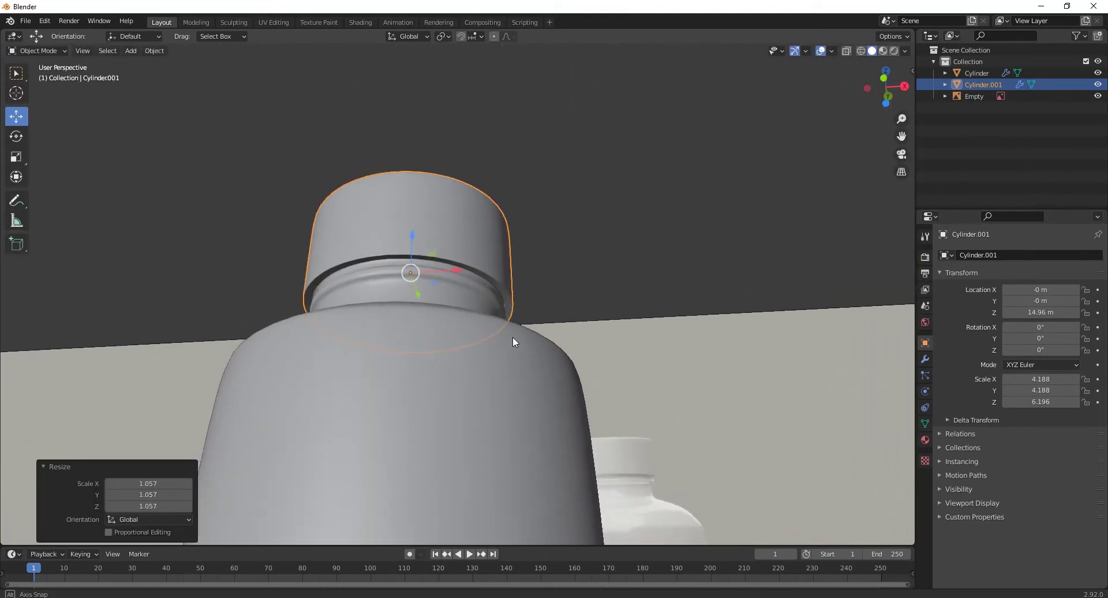
left_click(549, 233)
scroll(473, 269, "down", 4)
middle_click_drag(472, 269, 453, 347)
scroll(454, 346, "down", 3)
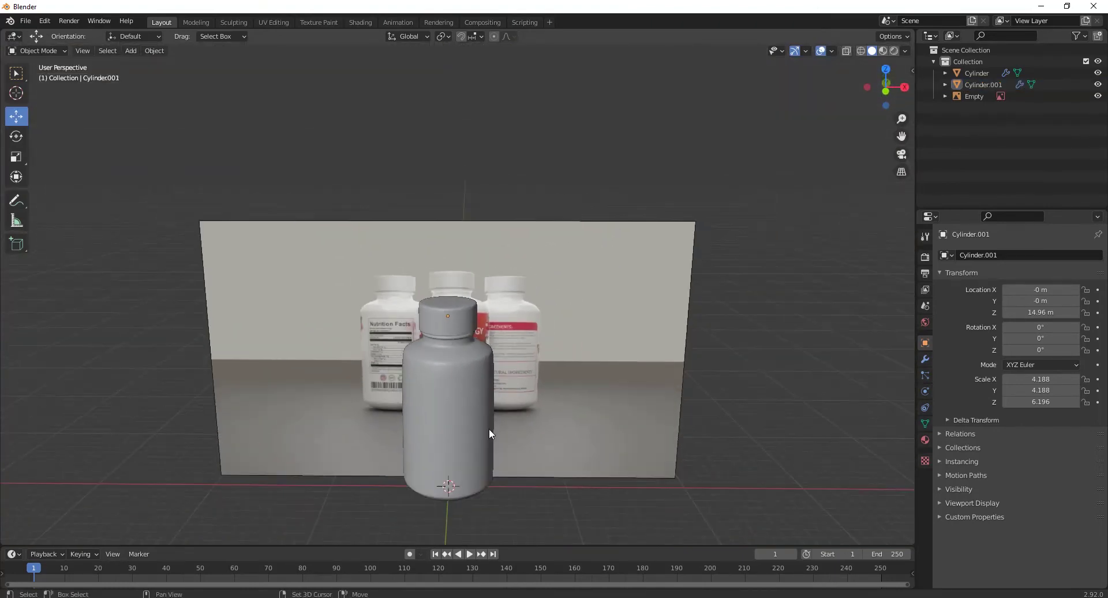
middle_click_drag(490, 428, 497, 406, "shift")
middle_click_drag(497, 406, 497, 368, "alt")
scroll(498, 368, "up", 2)
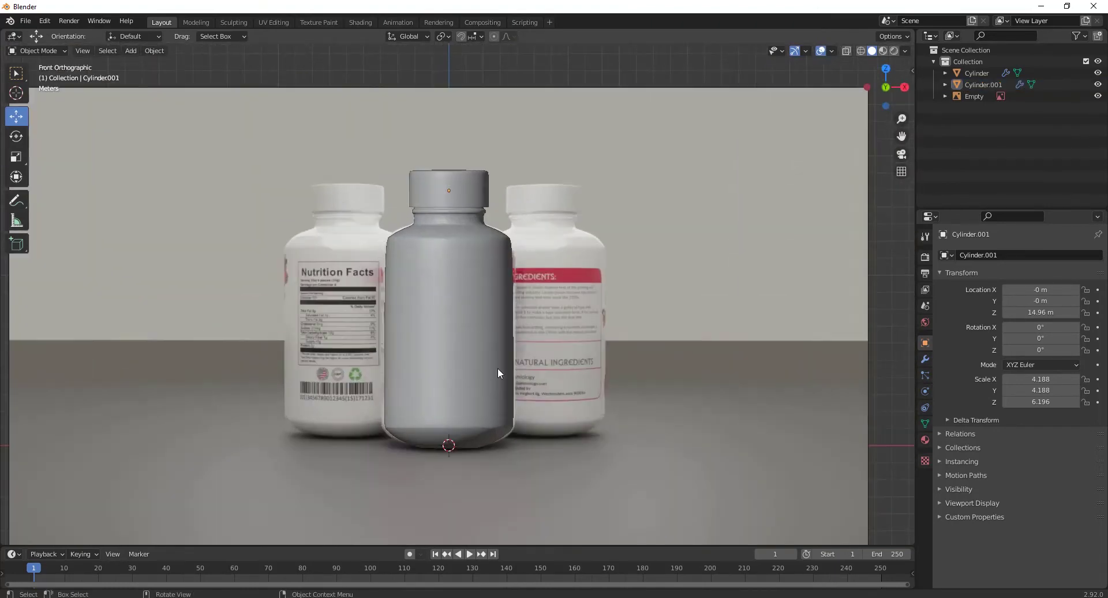
- Nudge the cap slightly down along Z on the neck, and select the bottle body
scroll(483, 280, "up", 3)
left_click(448, 130)
left_click_drag(446, 76, 446, 78)
left_click(486, 271)
scroll(485, 268, "down", 3)
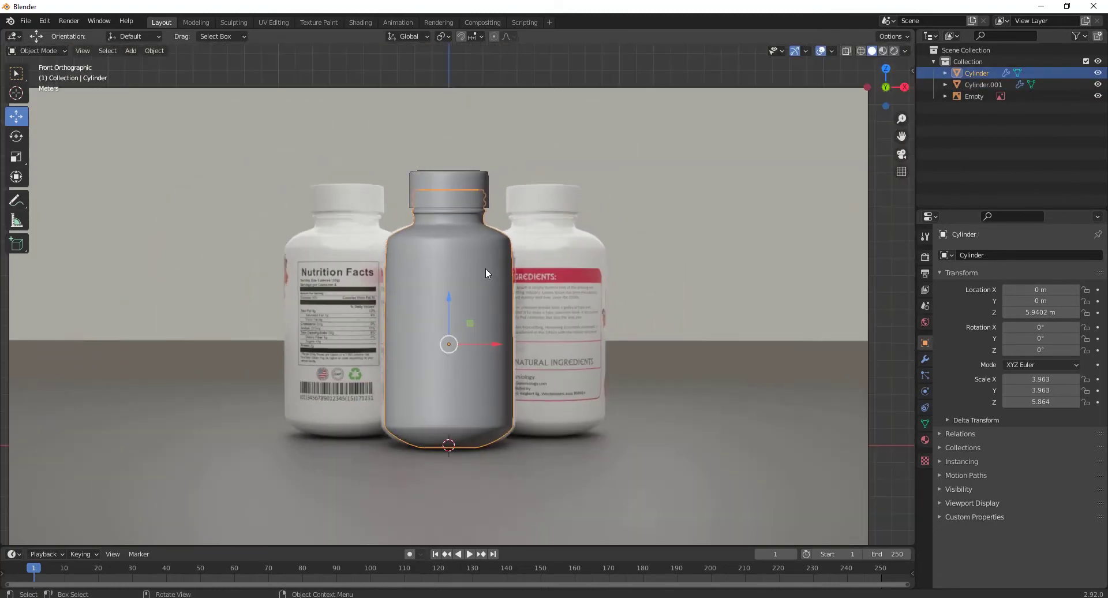
- Hide the reference photo behind the bottle
left_click(895, 369)
middle_click_drag(895, 370, 538, 265)
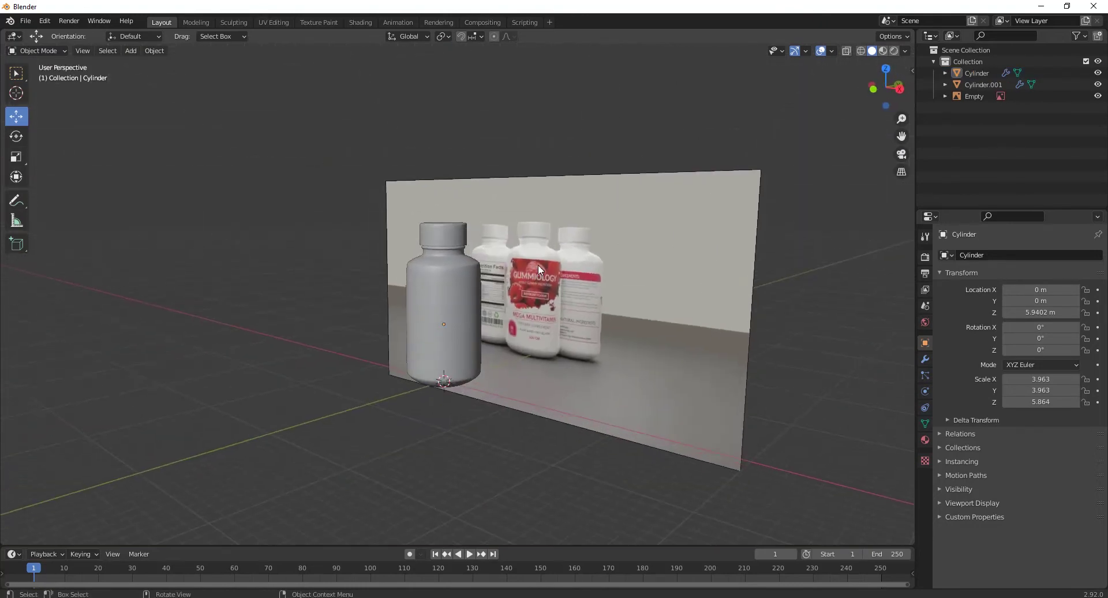
middle_click_drag(565, 330, 743, 276)
left_click(639, 344)
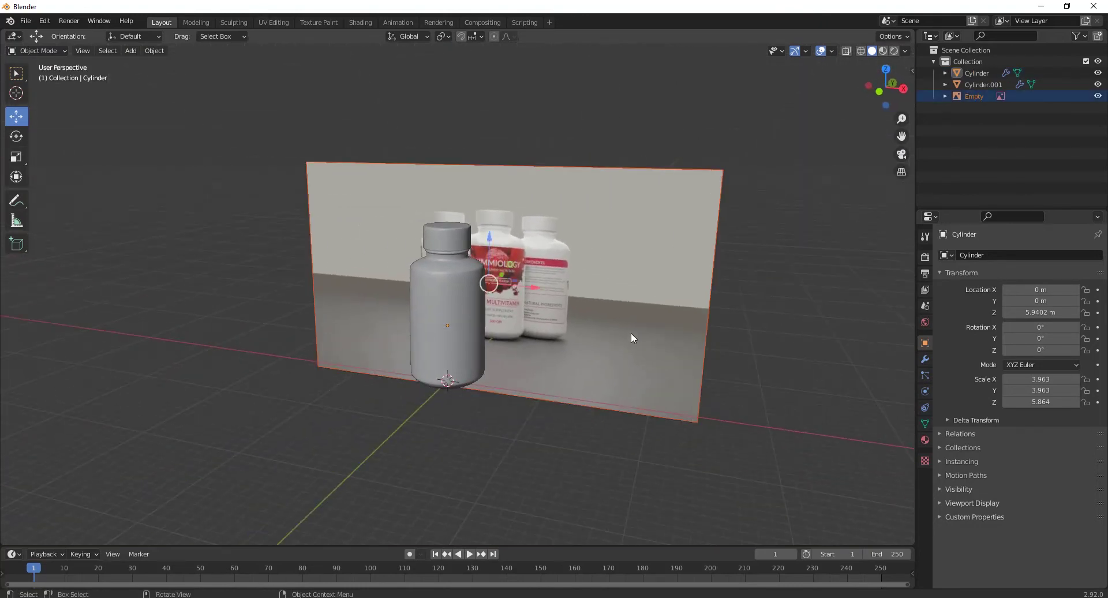
key("h")
- Display the viewport in Material Preview shading and create a new material for the bottle body
middle_click_drag(438, 282, 404, 335)
left_click(473, 336)
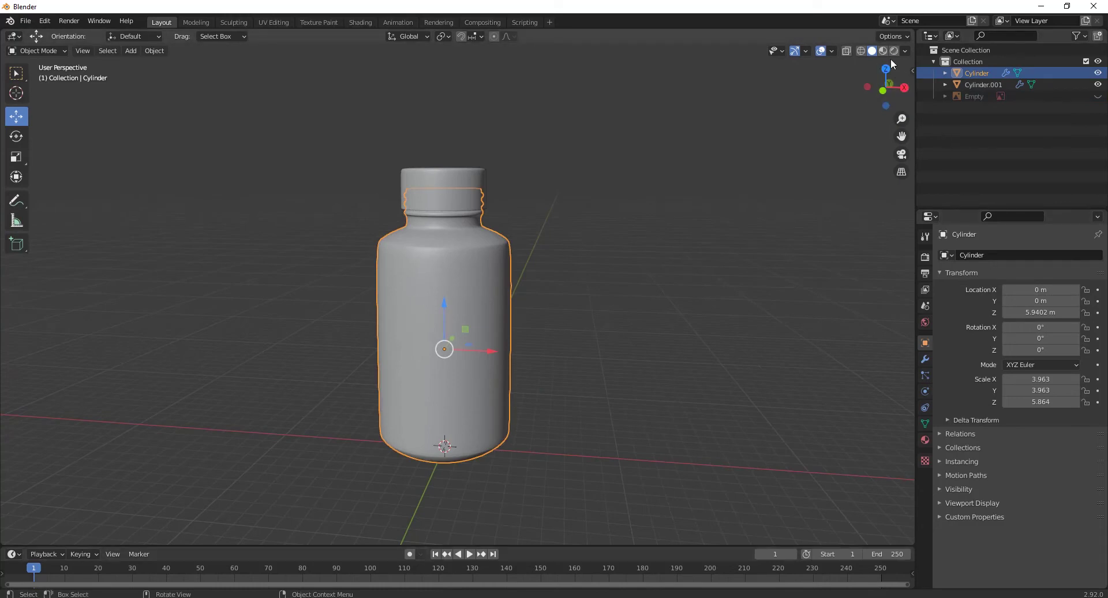
key("z")
scroll(580, 282, "down", 2)
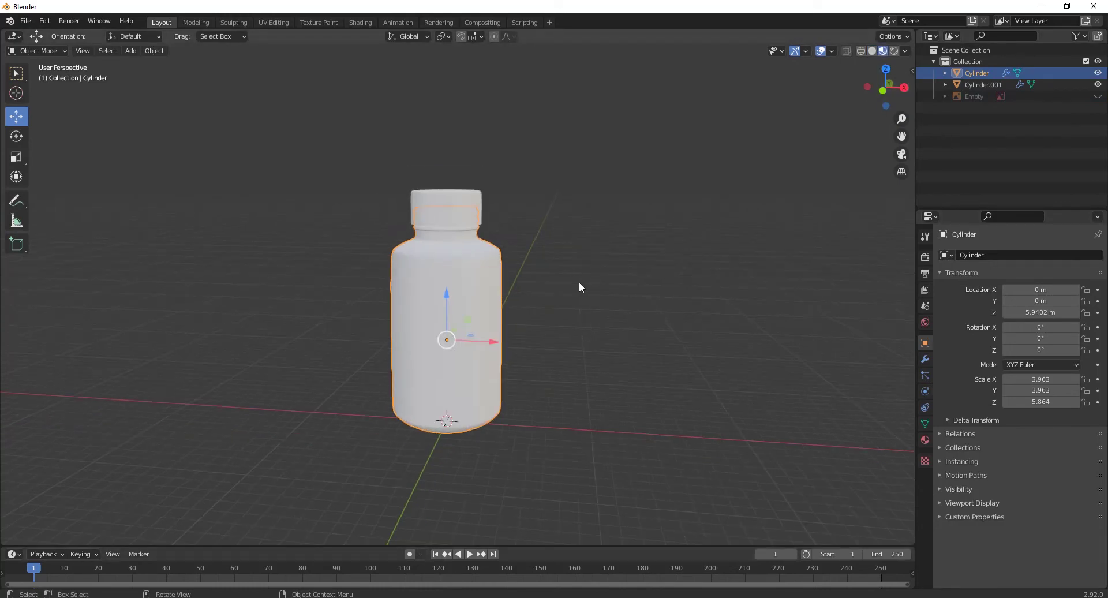
middle_click_drag(495, 315, 510, 297, "shift")
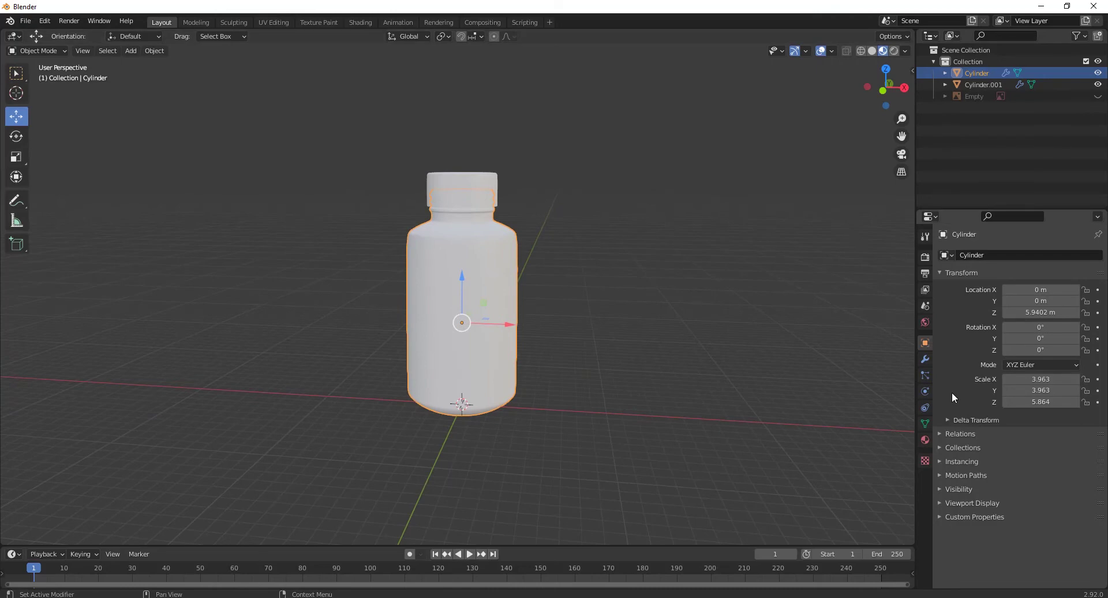
left_click(925, 440)
left_click(1009, 303)
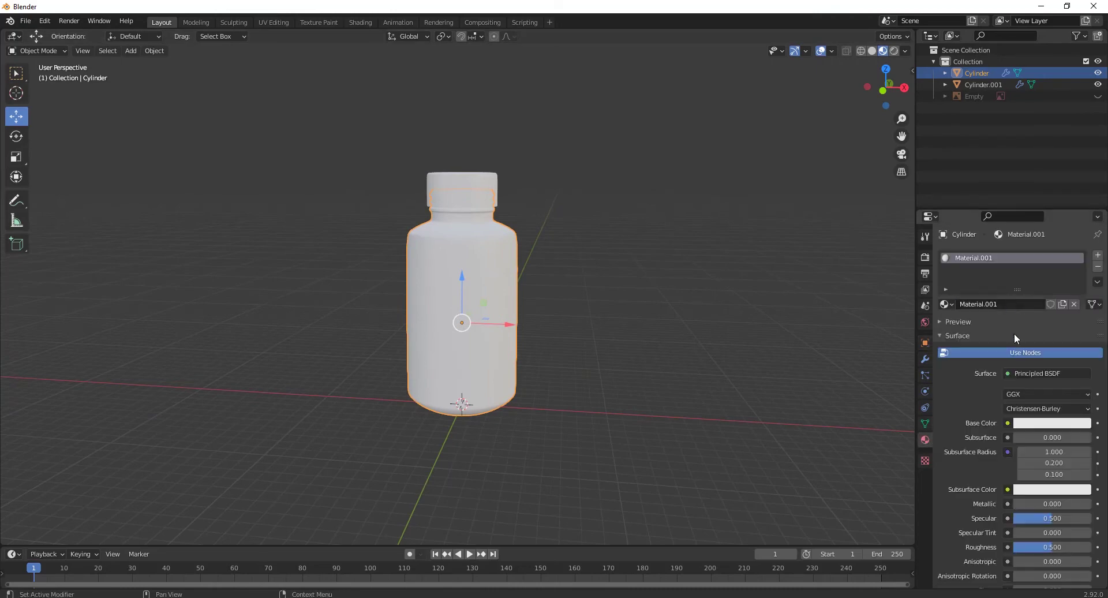
- Use an Image Texture as the bottle material's base color and load supply texture.jpg from the Desktop
left_click(1030, 424)
left_click(1007, 423)
left_click(792, 501)
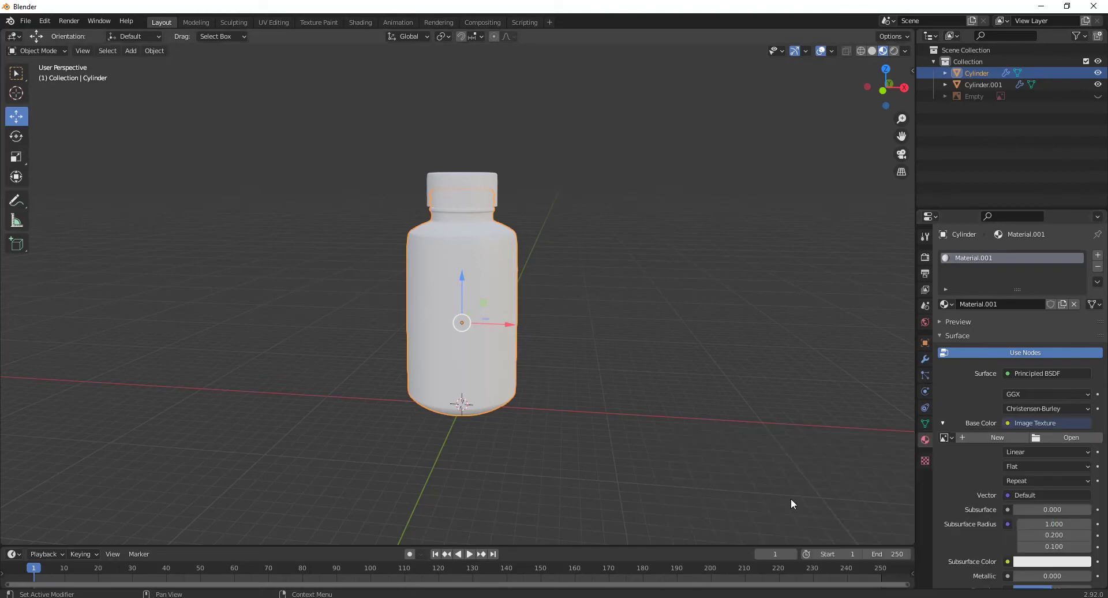
left_click(1061, 441)
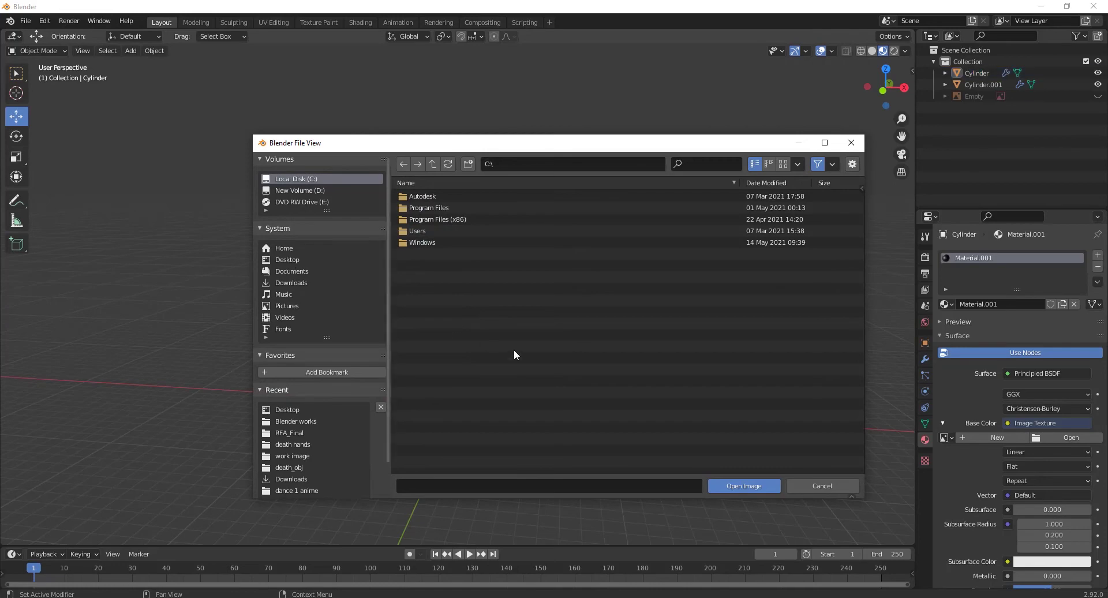
left_click(281, 259)
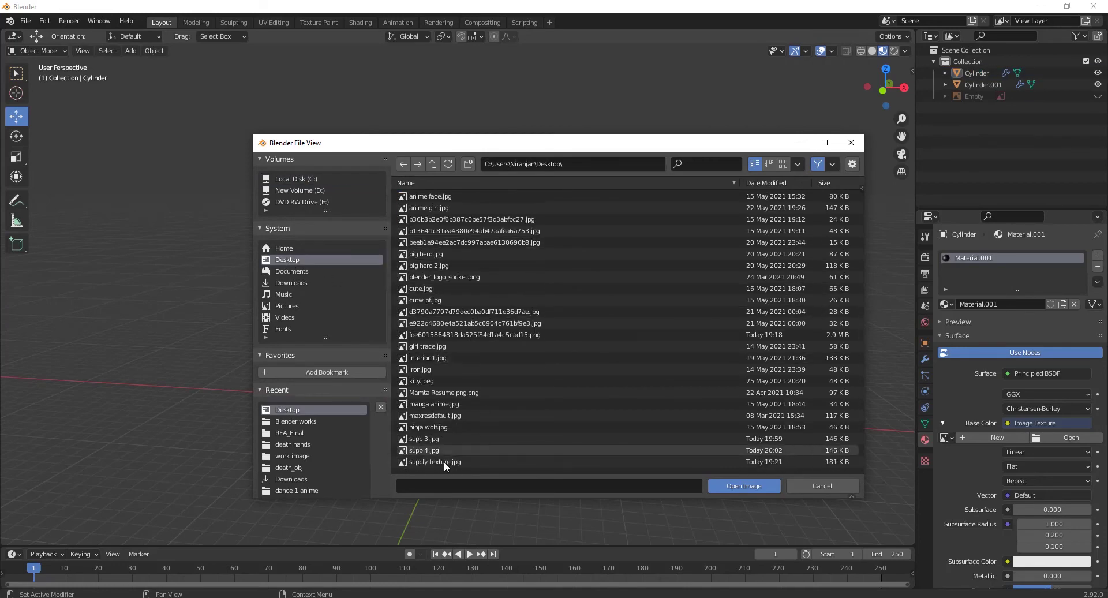
scroll(445, 461, "down", 3)
left_click(447, 456)
double_click(447, 452)
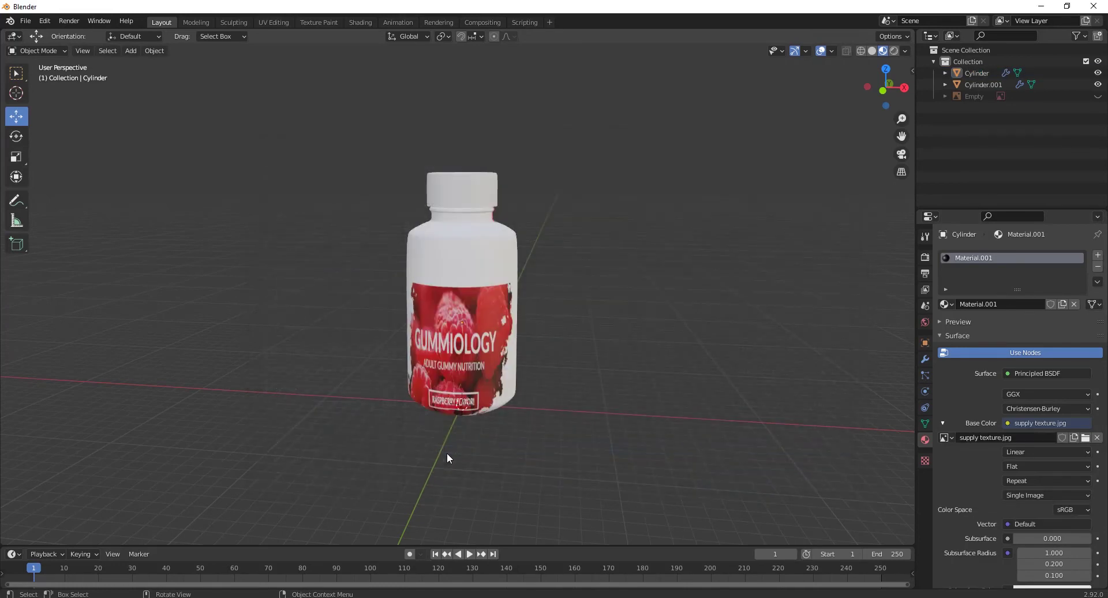
- Open the selected bottle in the UV Editing workspace and show it in Material Preview shading from the front
middle_click_drag(446, 452, 456, 335)
left_click(456, 334)
middle_click_drag(524, 303, 344, 156)
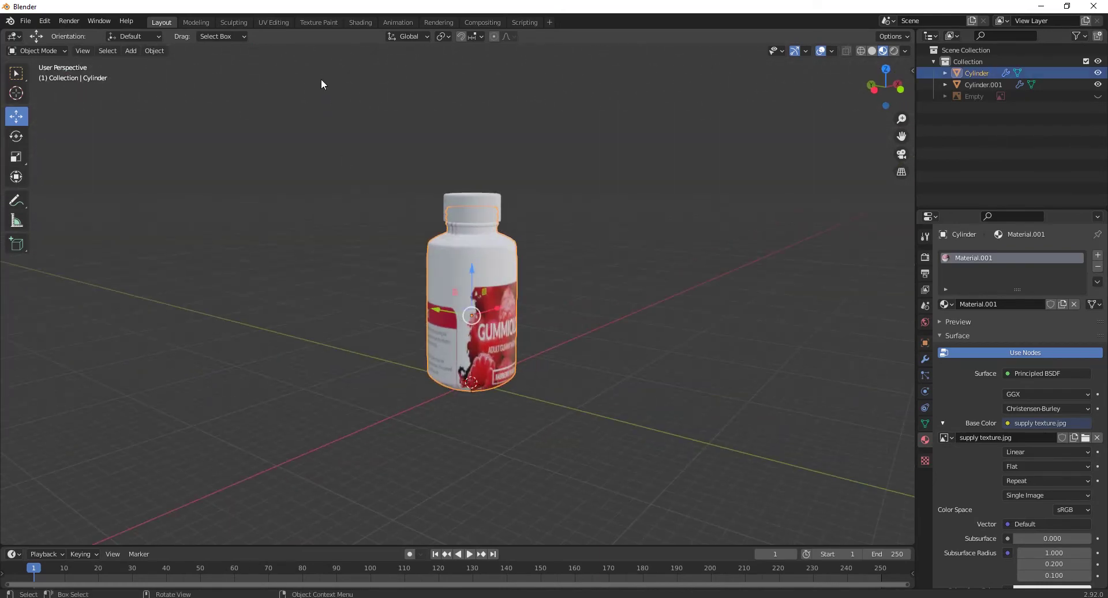
left_click(269, 22)
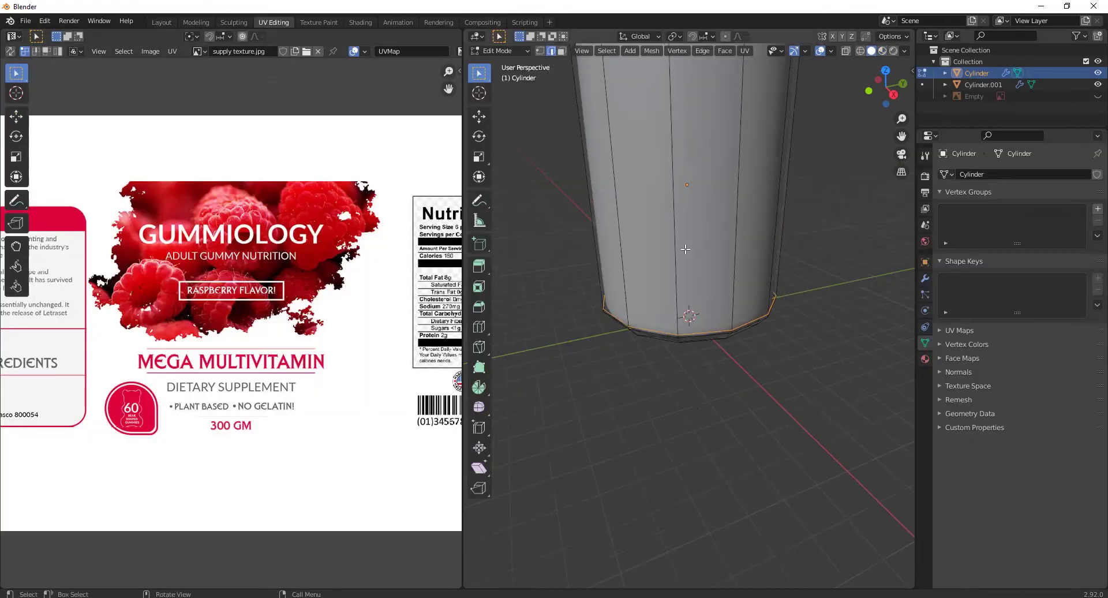
scroll(685, 249, "down", 4)
scroll(659, 299, "up", 1)
mouse_move(686, 250)
middle_mouse_down("shift")
mouse_move(658, 299)
mouse_move(717, 302)
middle_mouse_up("shift")
left_click(882, 51)
key("KP_1")
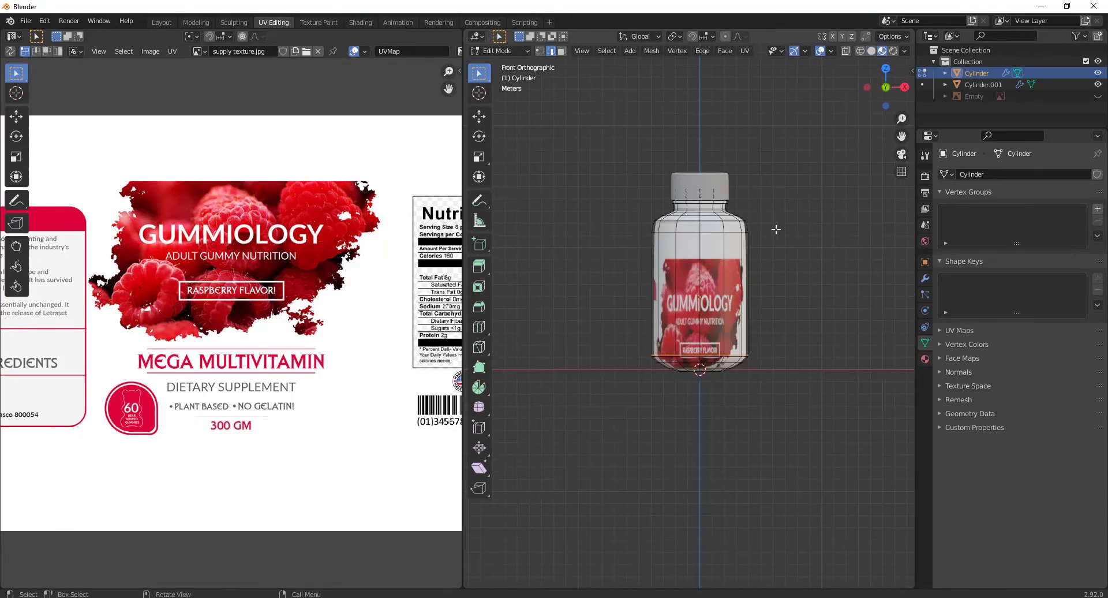
- Select the whole bottle mesh and move its side-wall UV island down over the printed label artwork
scroll(745, 257, "up", 3)
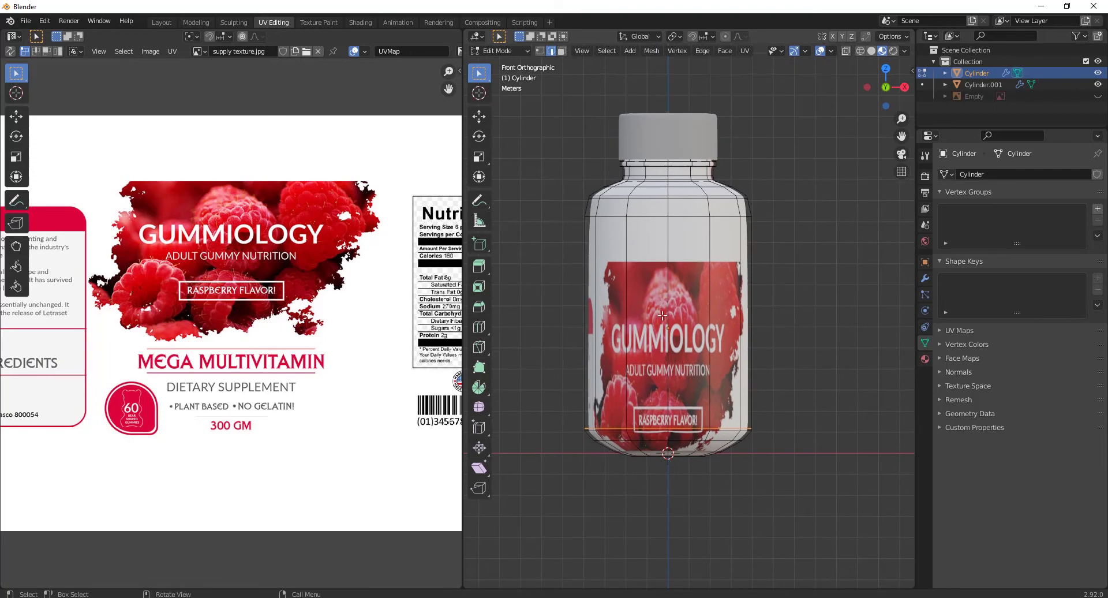
key("a")
scroll(297, 237, "down", 4)
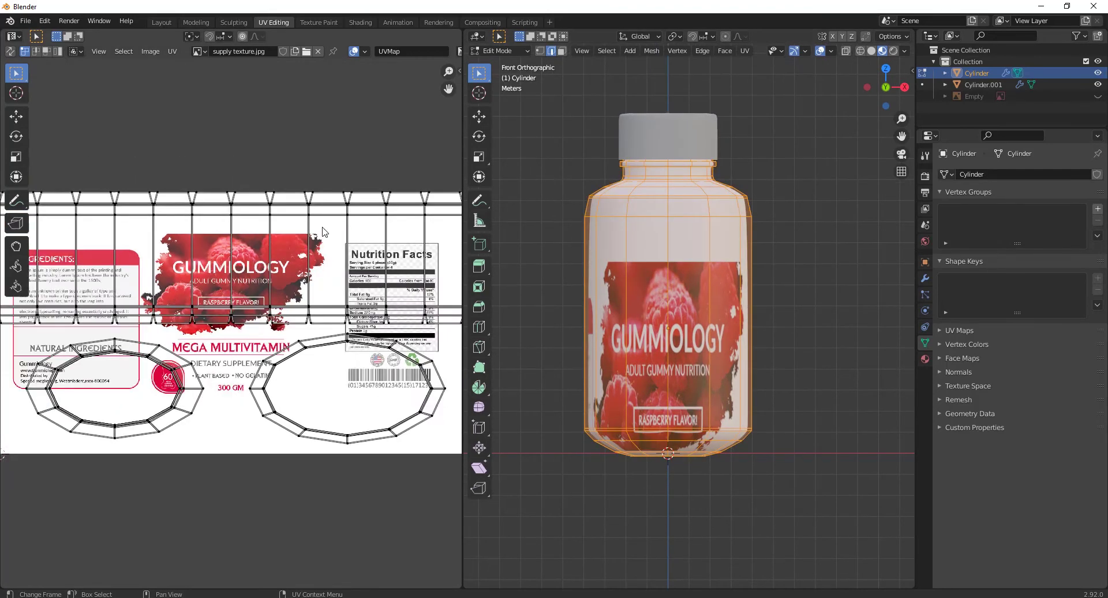
middle_click_drag(297, 236, 314, 216)
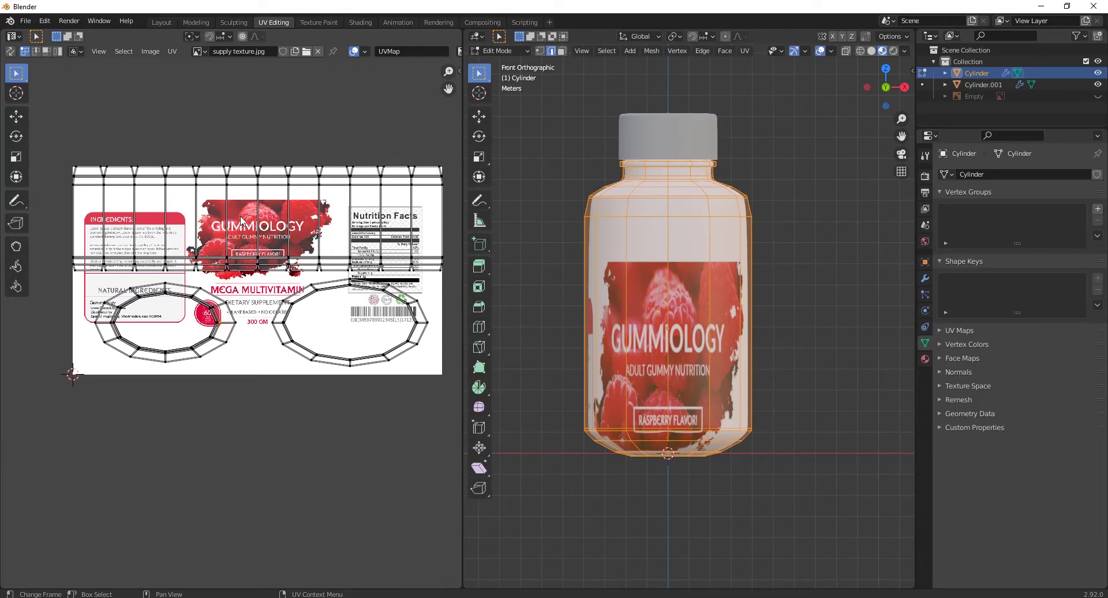
key("l")
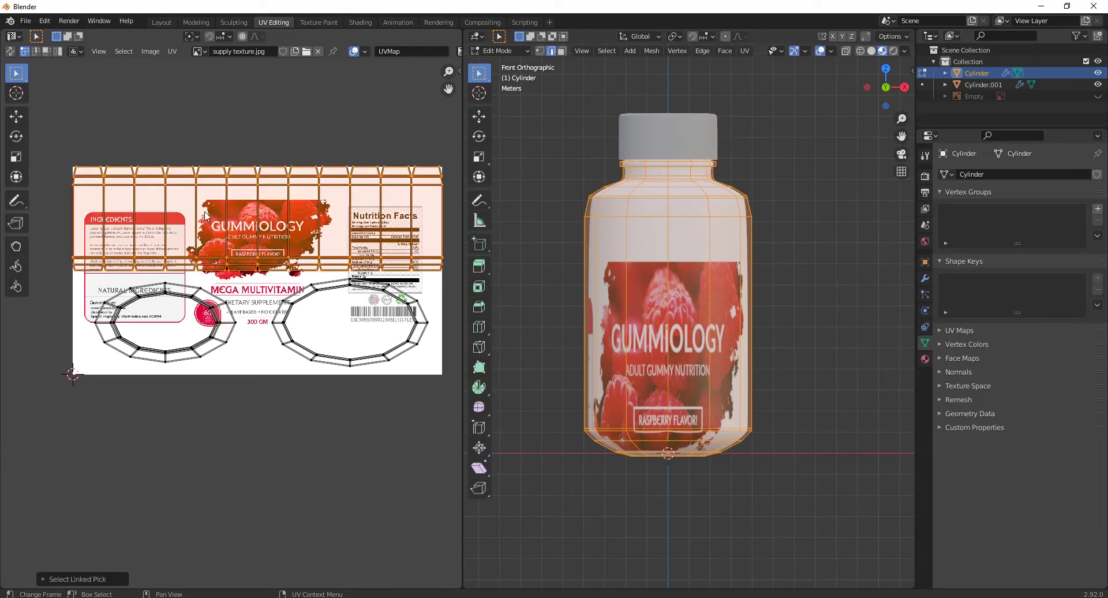
left_click(18, 119)
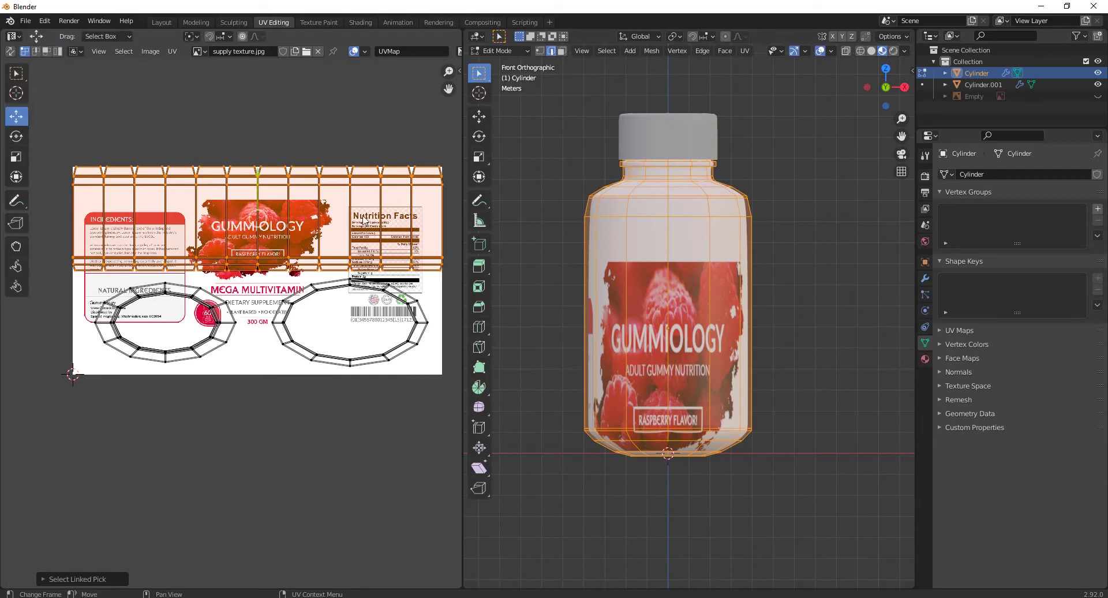
left_click_drag(258, 180, 252, 227)
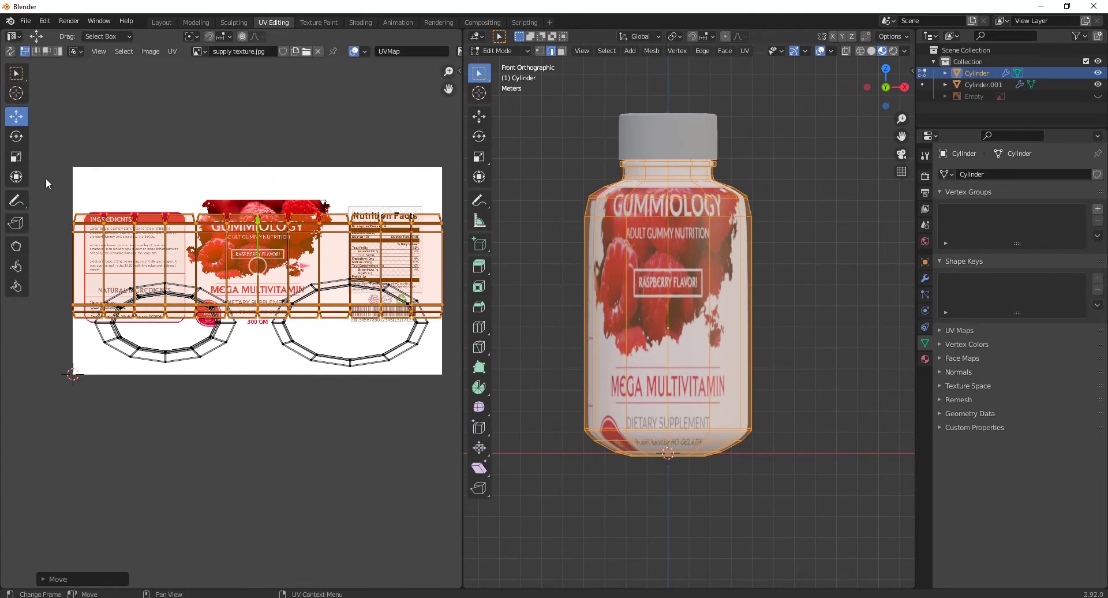
- Scale the side-wall UV island vertically until it spans nearly the full height of the texture
left_click(15, 157)
left_click_drag(260, 226, 258, 186)
scroll(684, 330, "down", 2)
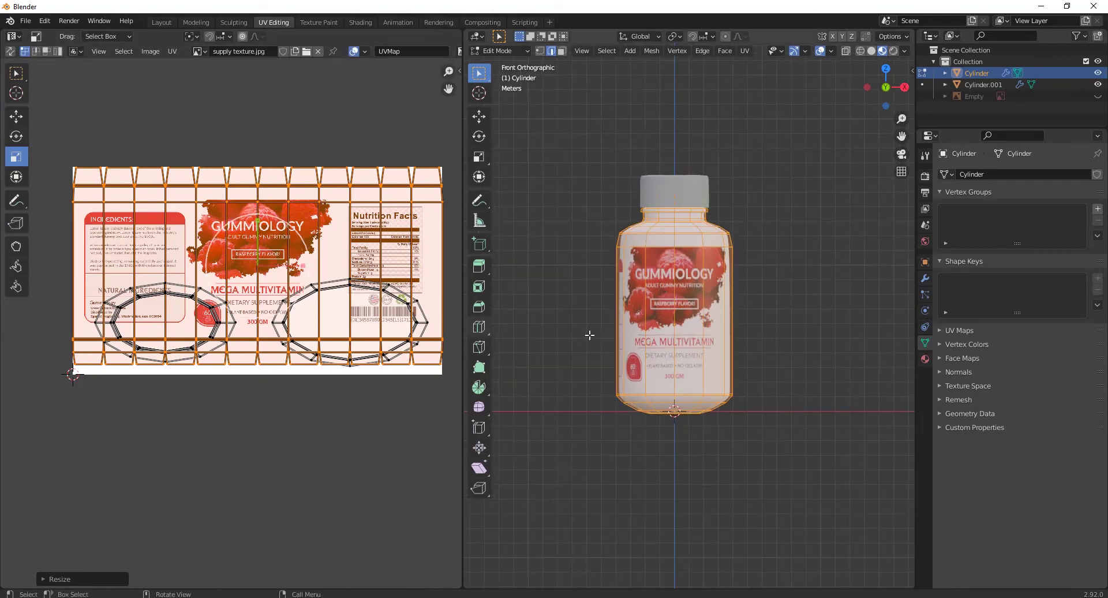
middle_click_drag(589, 335, 690, 269)
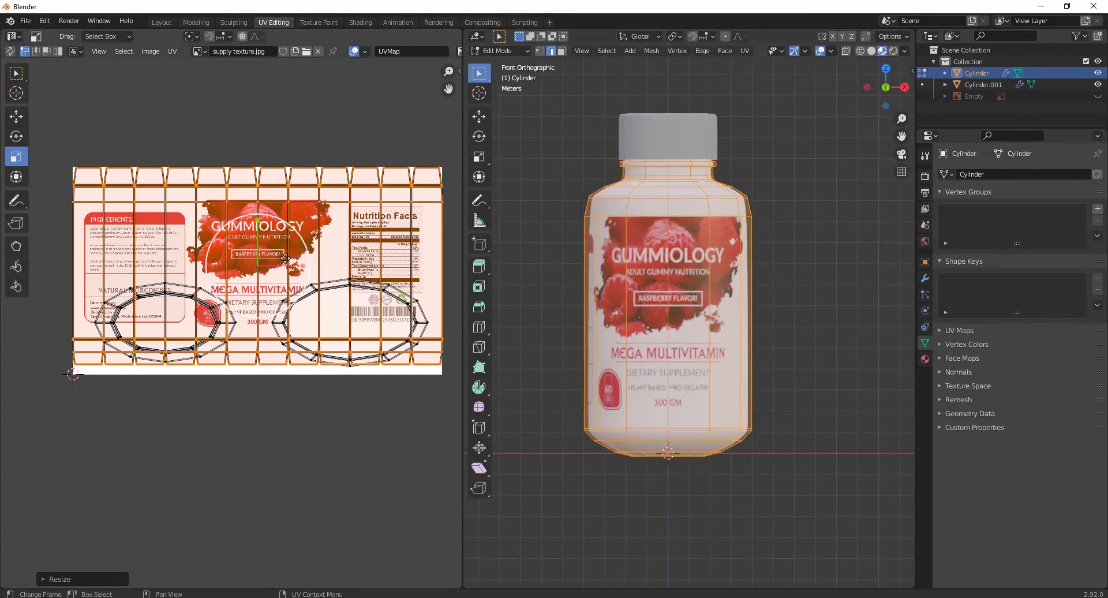
- Narrow the side-wall UV island slightly in width, then deselect the mesh and inspect the label around the bottle
mouse_move(296, 266)
left_mouse_down()
mouse_move(312, 267)
mouse_move(293, 265)
left_mouse_up()
left_click(17, 117)
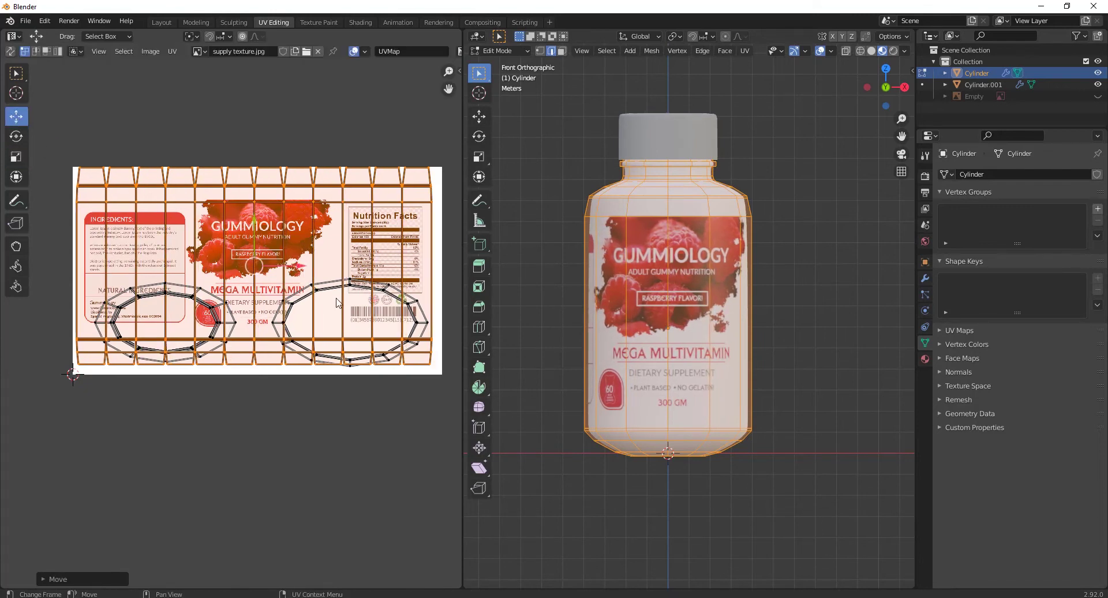
left_click(812, 332)
middle_click_drag(808, 333, 671, 225)
middle_click_drag(647, 339, 658, 355)
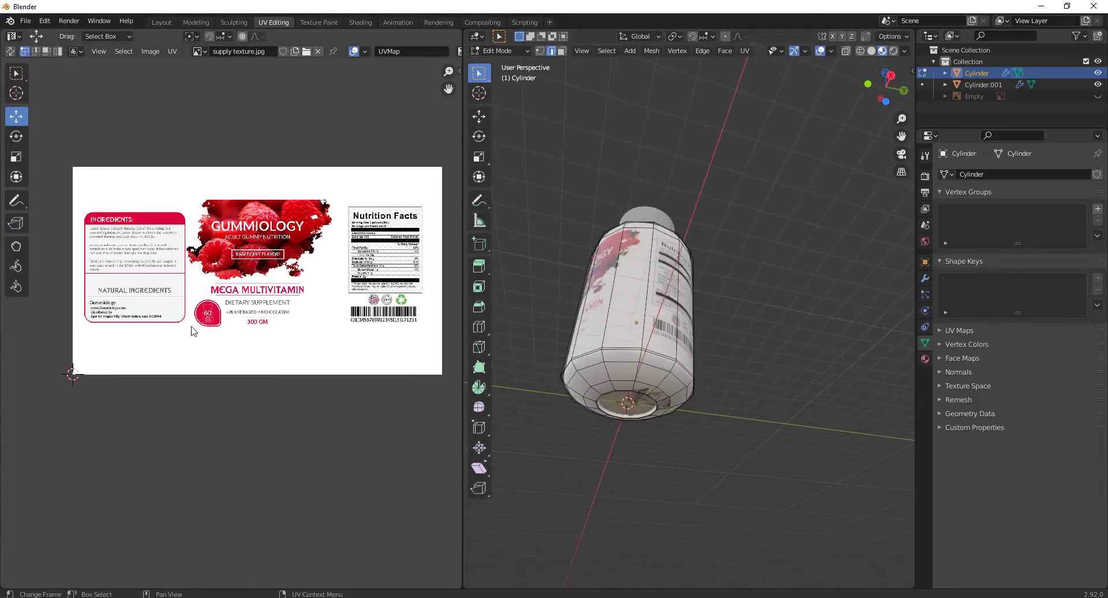
- Reselect the whole bottle mesh, pick both round UV islands and scale them down together
key("a")
key("KP_1")
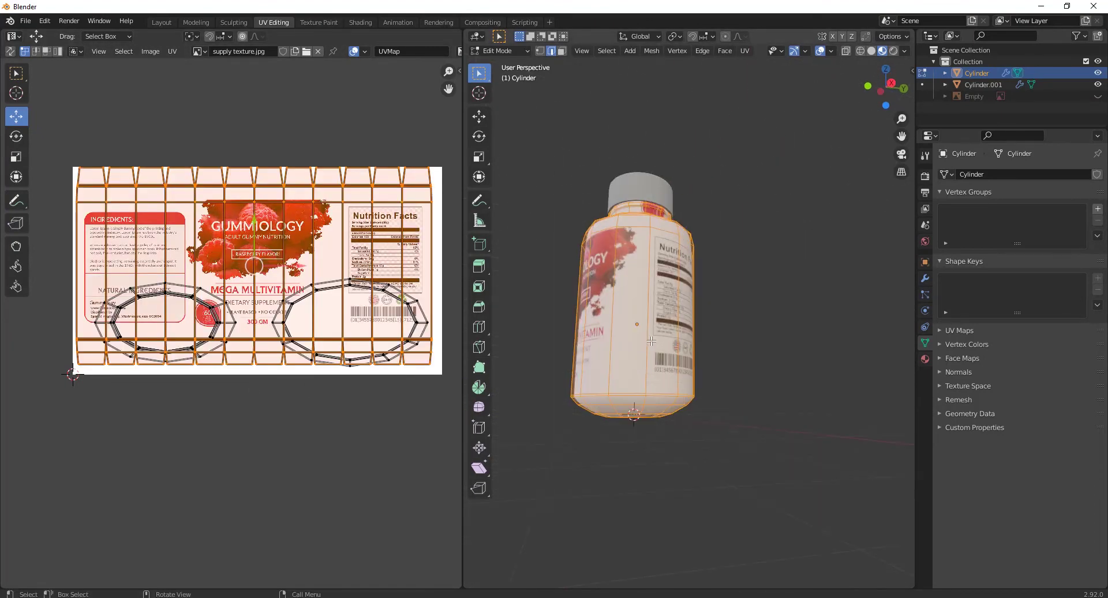
middle_click_drag(371, 299, 371, 270)
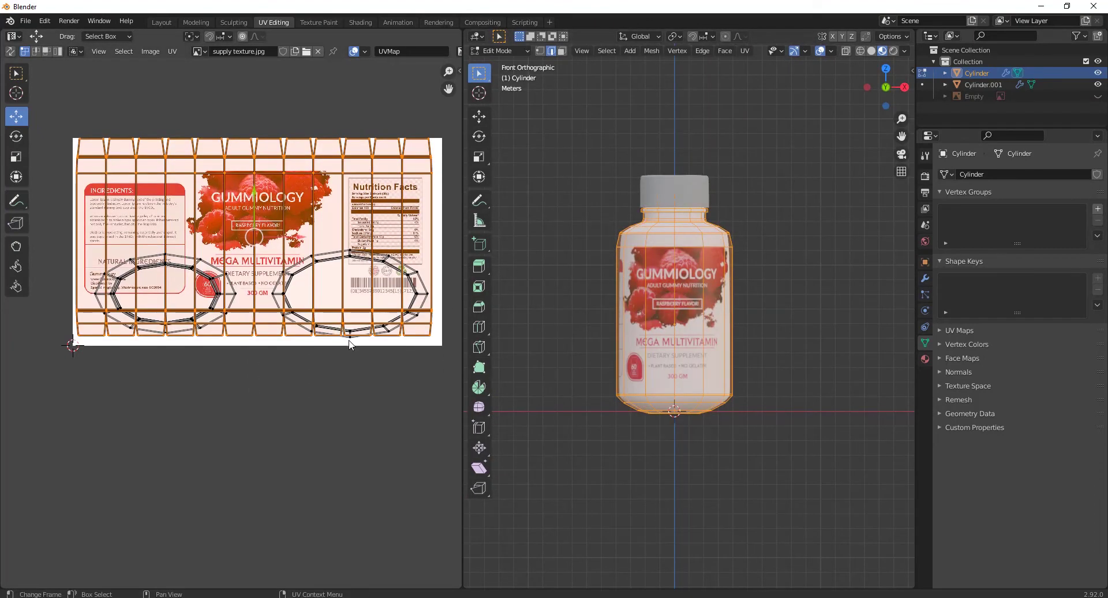
left_click(351, 337)
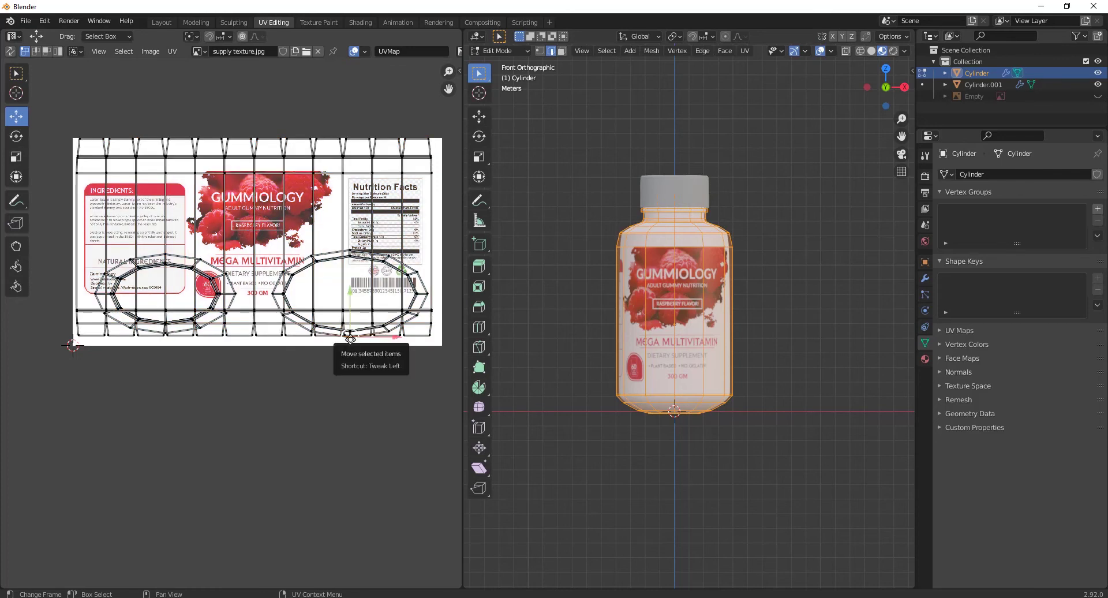
key("l")
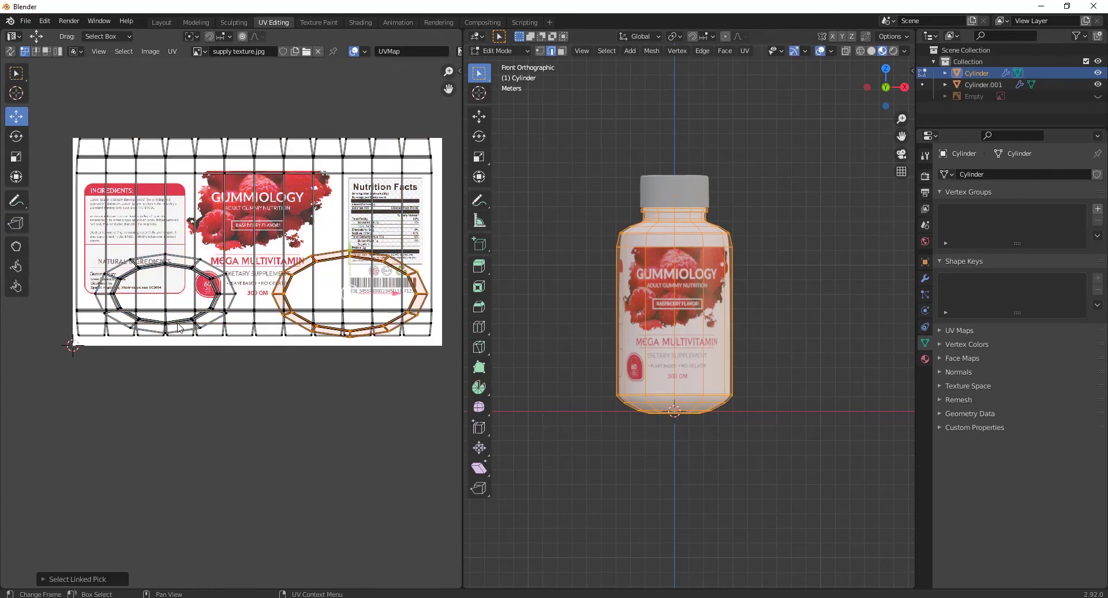
key("l")
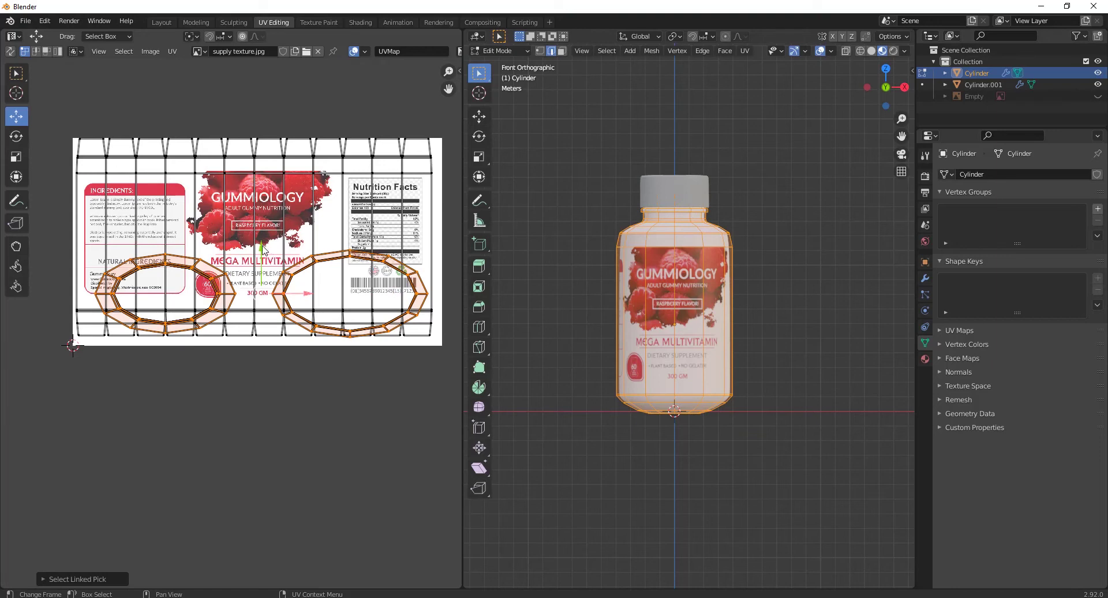
key("s")
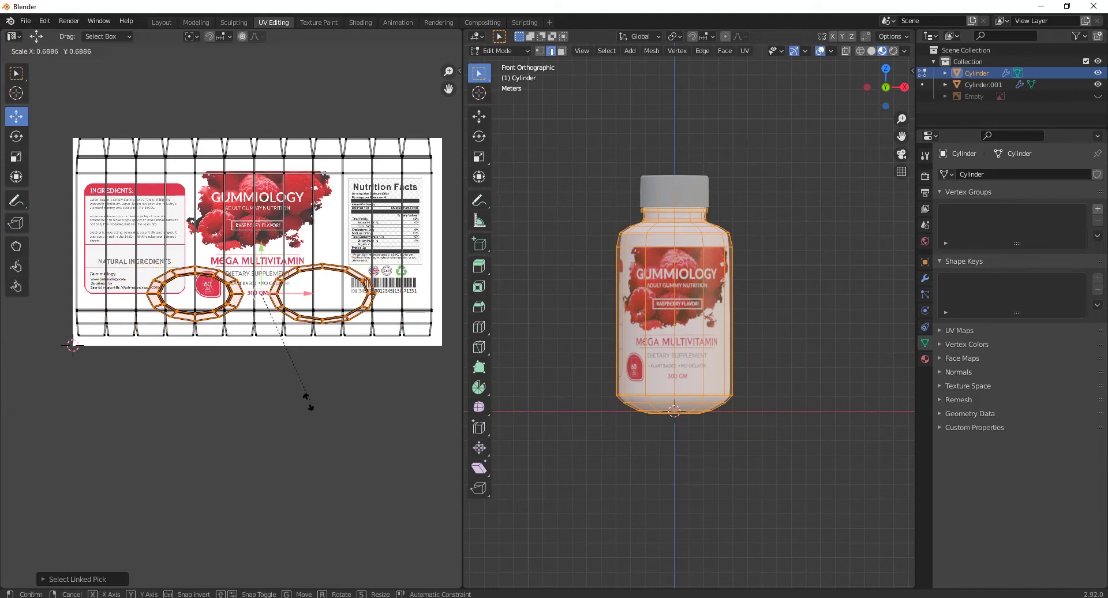
left_click(266, 390)
- Move the two round UV islands down off the label print into the blank area beneath it
middle_click_drag(608, 317, 684, 375)
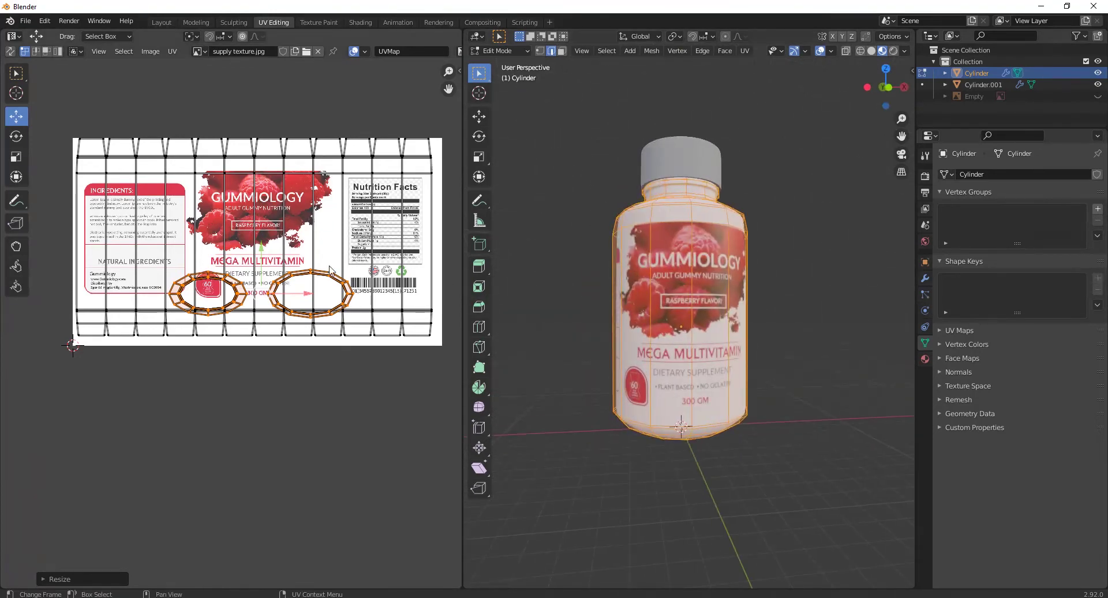
left_click_drag(266, 259, 255, 308)
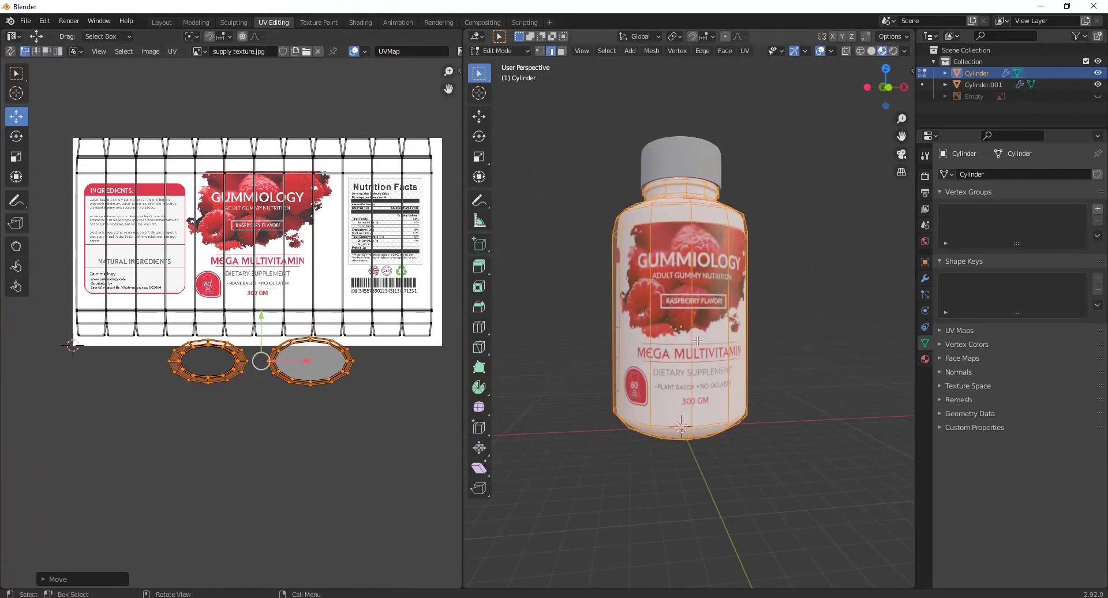
middle_click_drag(663, 346, 629, 370)
left_click_drag(265, 317, 277, 275)
middle_click_drag(677, 400, 688, 366)
left_click(794, 359)
scroll(794, 359, "down", 3)
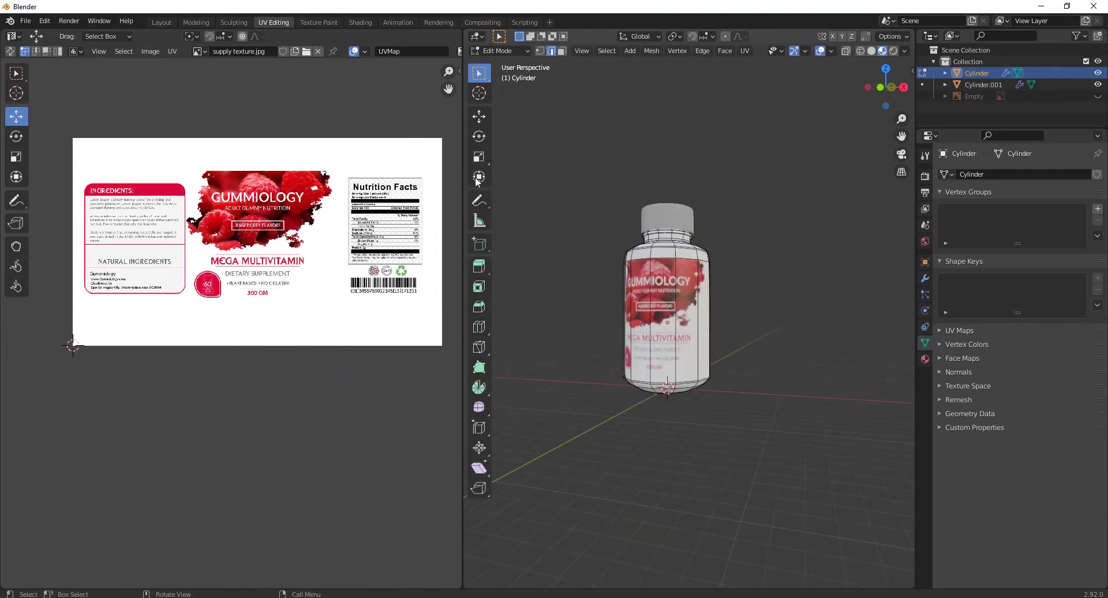
- Return to the Layout workspace, look over the textured bottle and select its body
left_click(162, 22)
left_click(532, 318)
scroll(535, 324, "up", 5)
middle_click_drag(535, 324, 505, 388)
scroll(527, 345, "down", 2)
scroll(513, 361, "down", 1)
left_click_drag(654, 170, 462, 390)
left_click(507, 311)
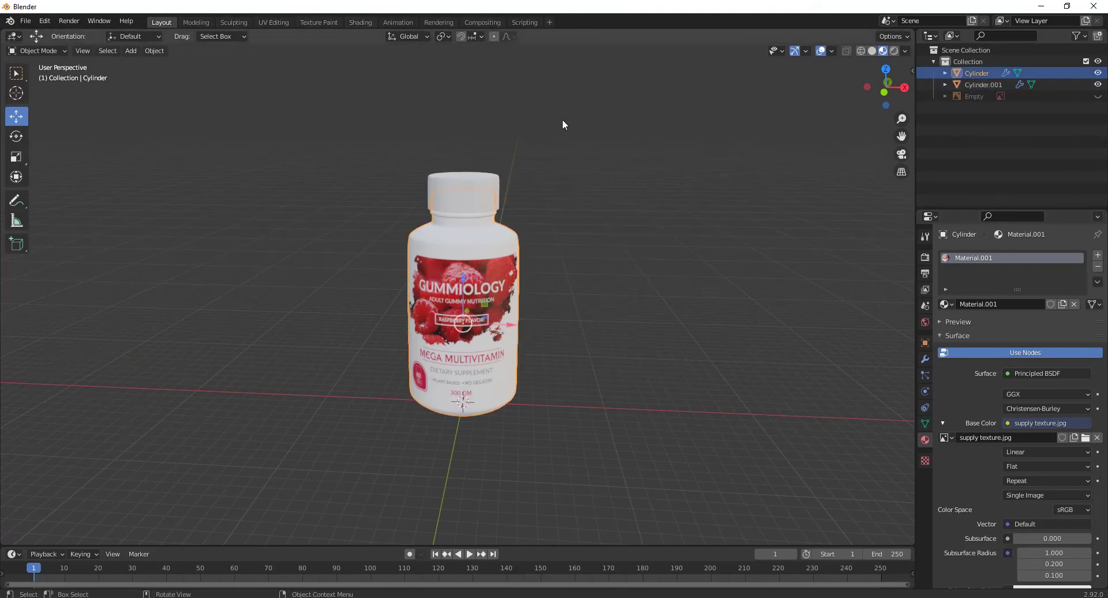
- Display the viewport in Rendered shading and set the world background color's brightness value to about 0.107
left_click(898, 52)
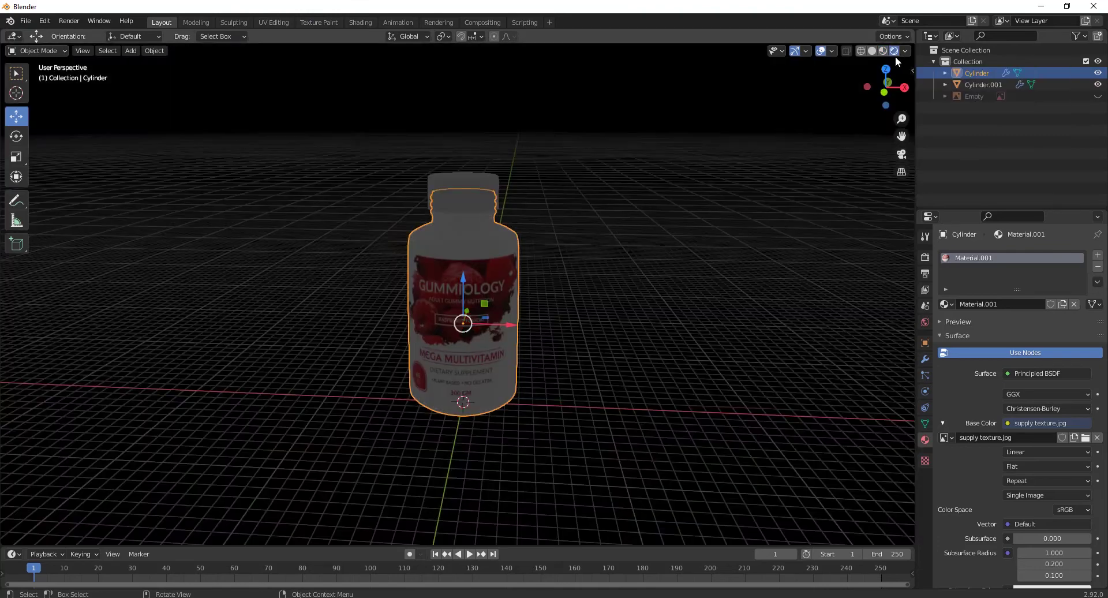
middle_click_drag(484, 346, 560, 325)
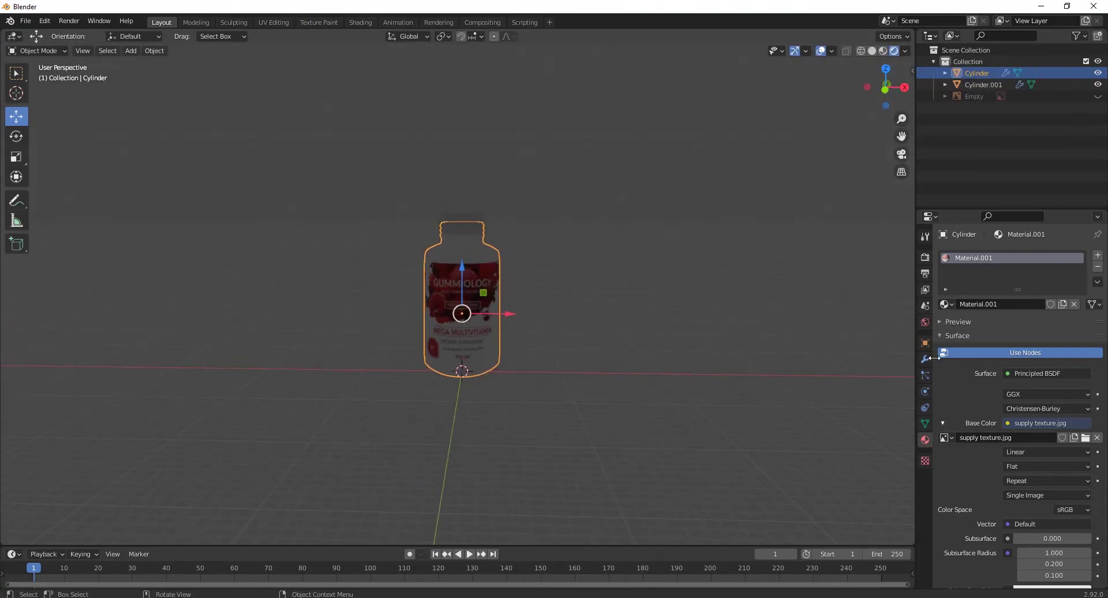
left_click(925, 322)
left_click(1054, 332)
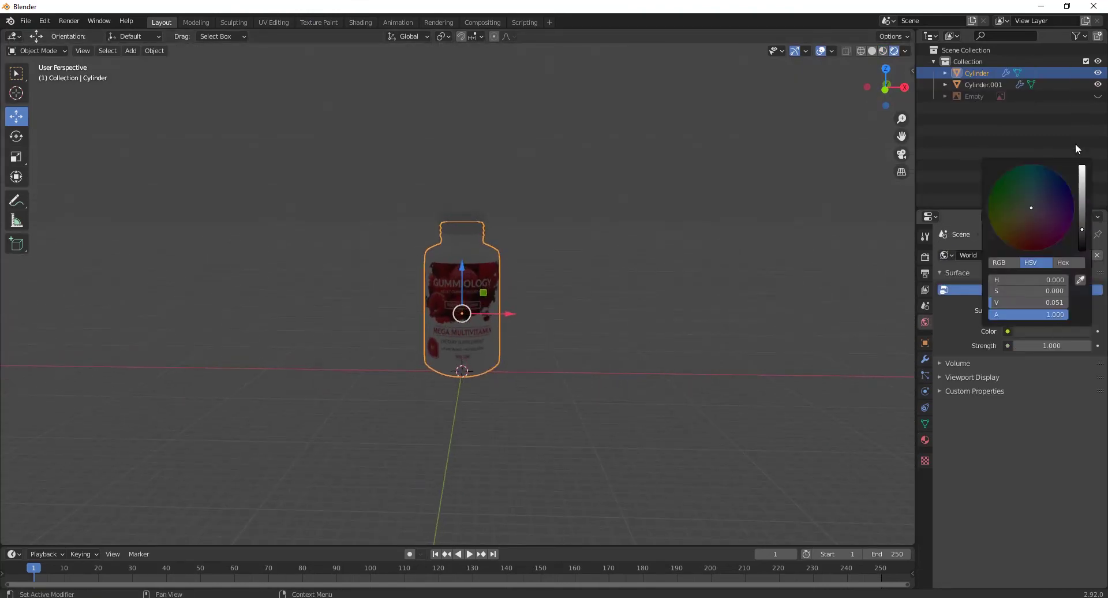
left_click_drag(1083, 186, 1082, 219)
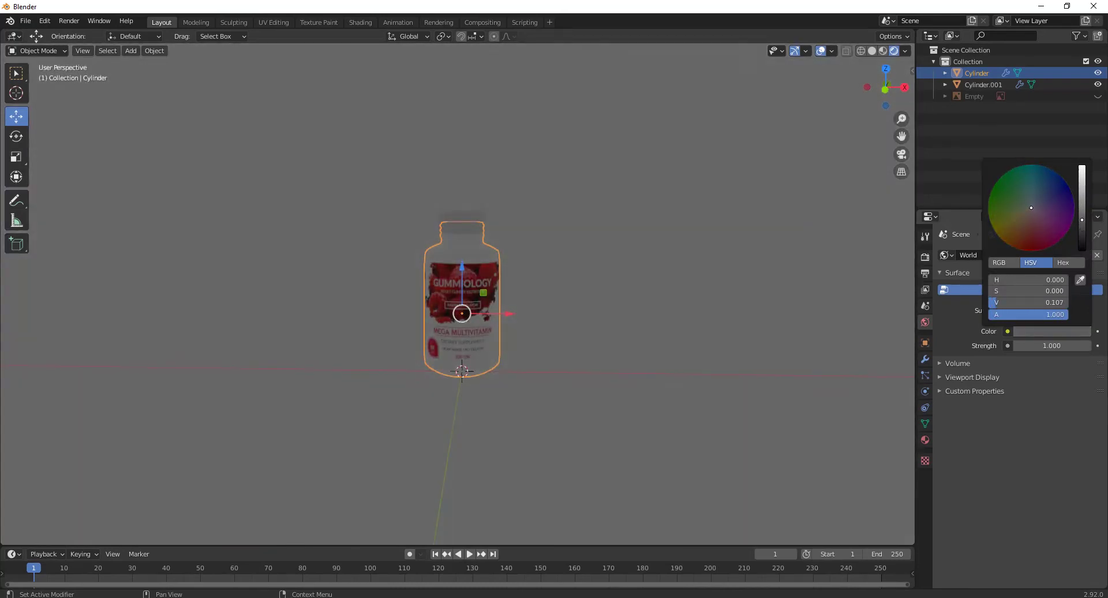
left_click(662, 232)
- Add a camera at the world origin and leave it deselected
middle_click_drag(596, 331, 537, 344)
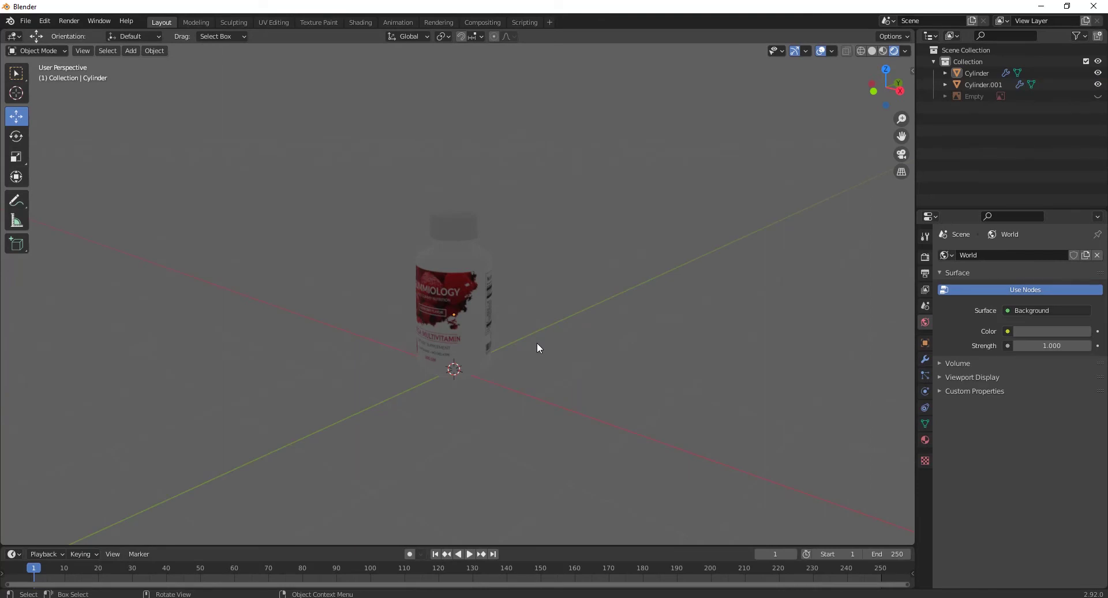
key("shift+a")
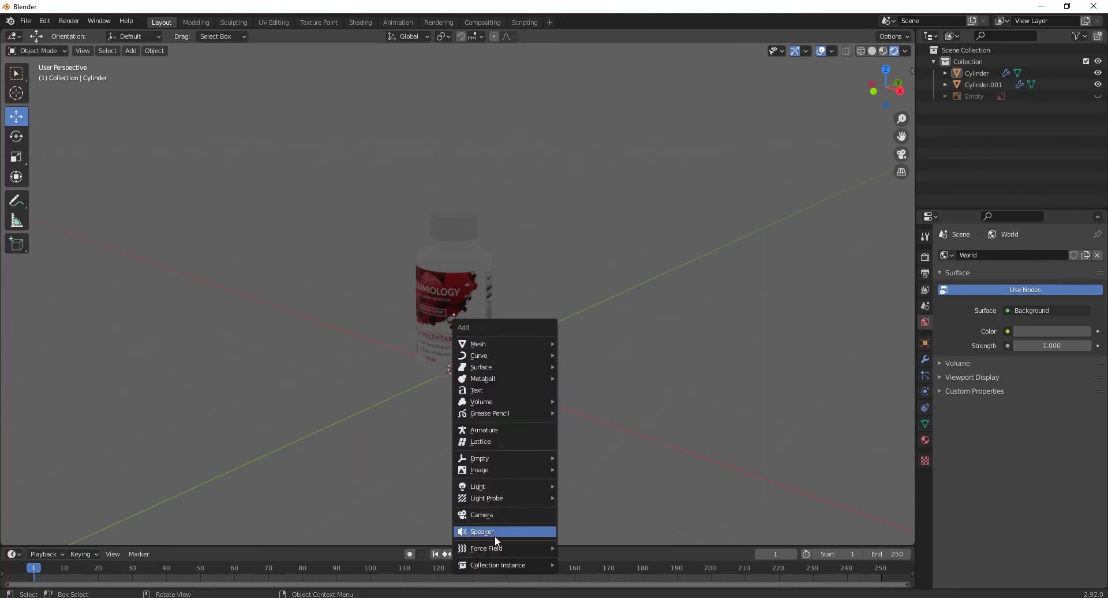
left_click(501, 512)
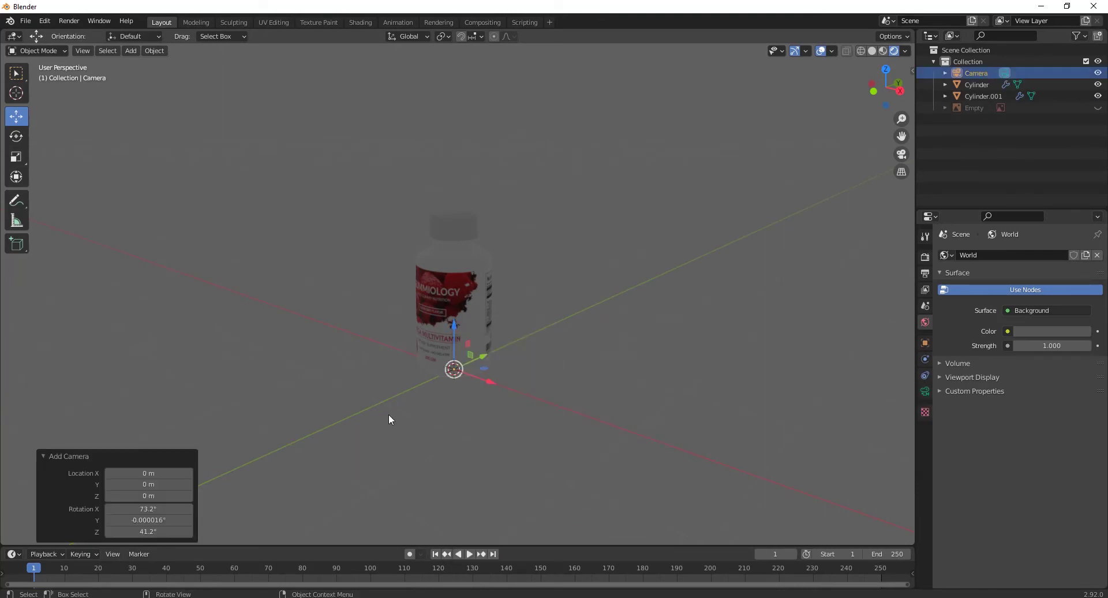
left_click(564, 360)
- Add an area light and raise it about 17.4 m along Z to just above the bottle cap
key("shift+a")
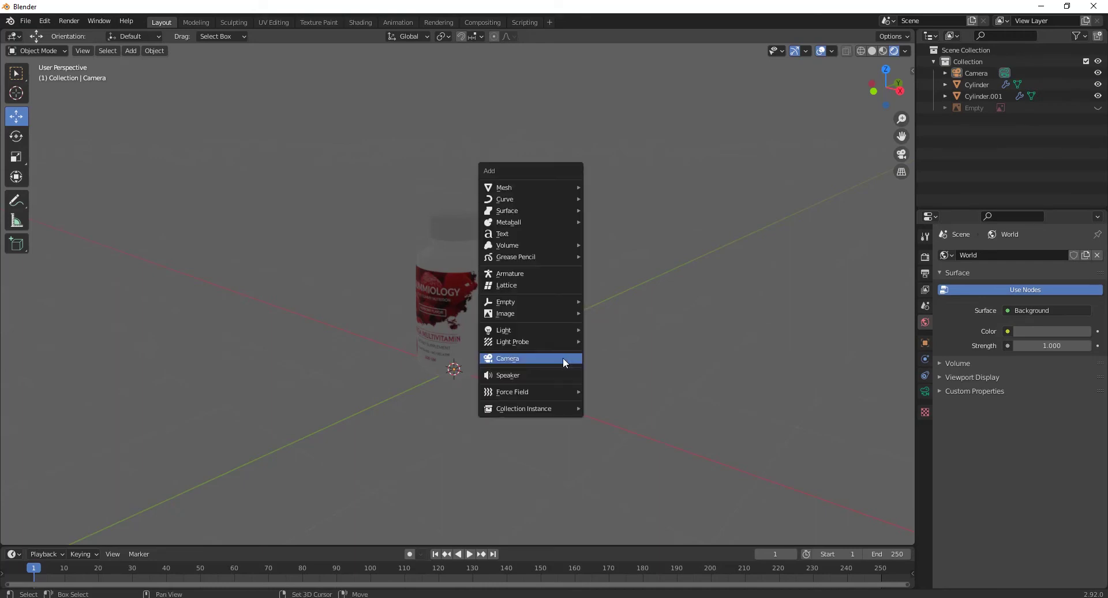
mouse_move(543, 331)
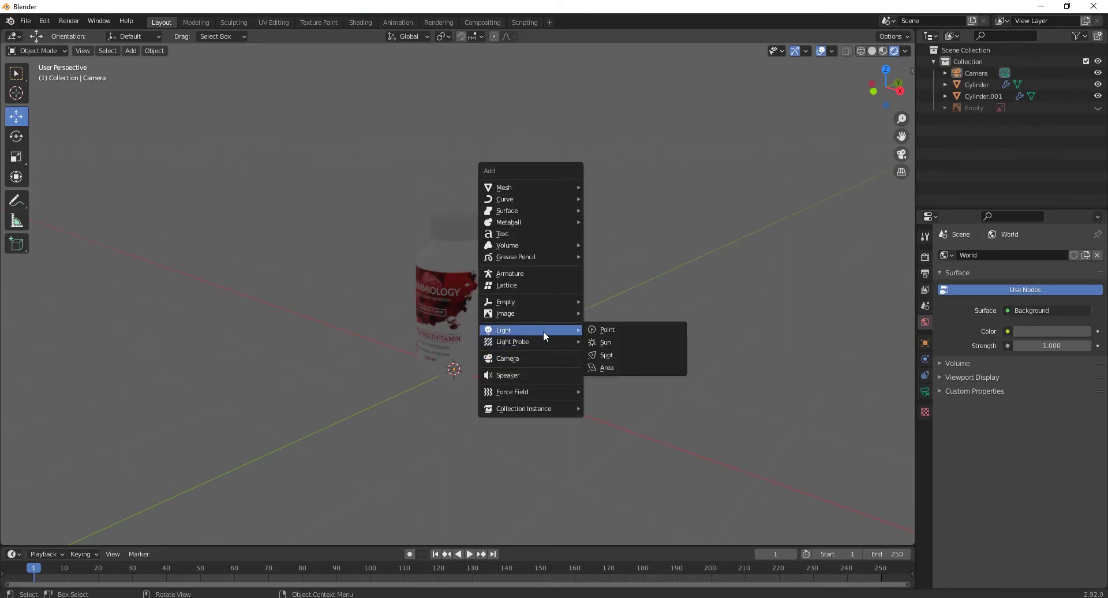
left_click(610, 368)
middle_click_drag(508, 364, 568, 357)
left_click_drag(466, 322, 463, 277)
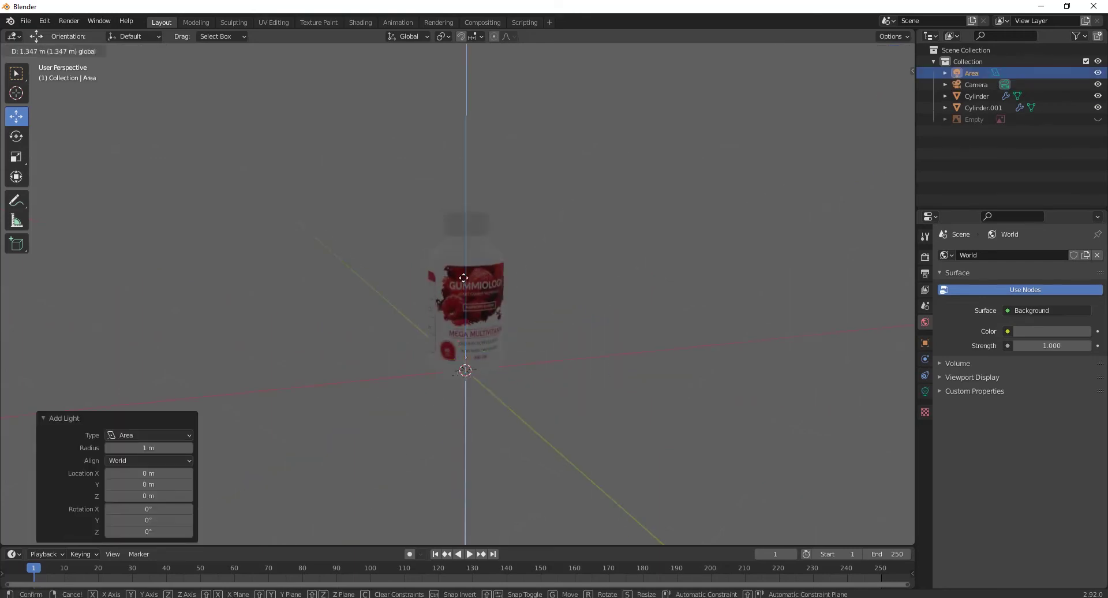
left_click(481, 151)
middle_click_drag(480, 151, 452, 280)
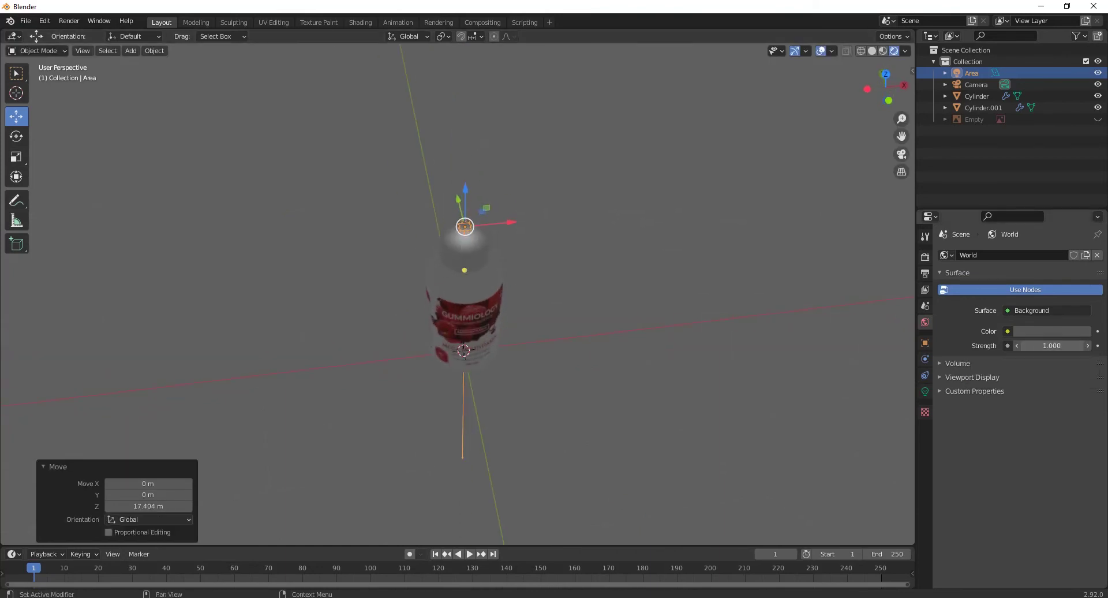
- Enlarge the area light to about 17.1 m and set its power to 1000 W, then increase it to 2000 W
left_click(925, 392)
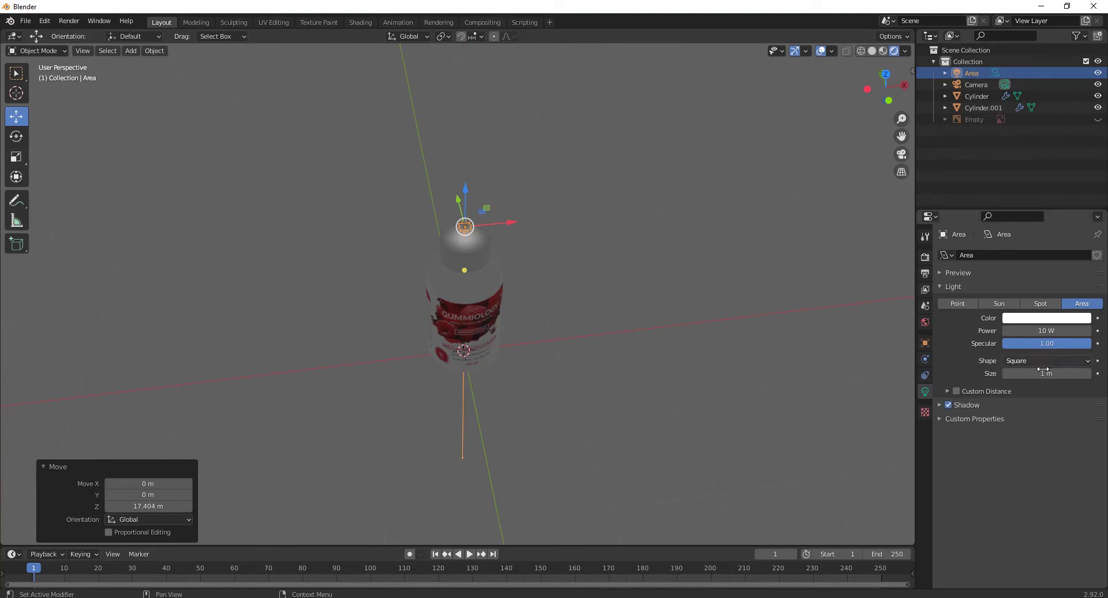
left_click_drag(1046, 374, 1086, 374)
middle_click_drag(470, 321, 459, 282)
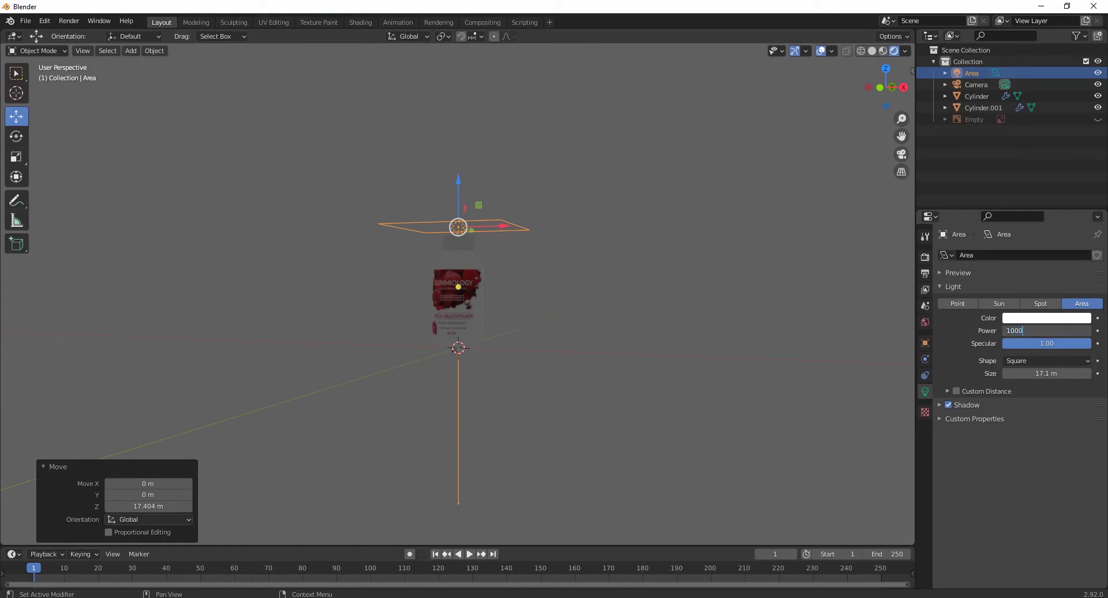
key("Return")
scroll(511, 300, "up", 4)
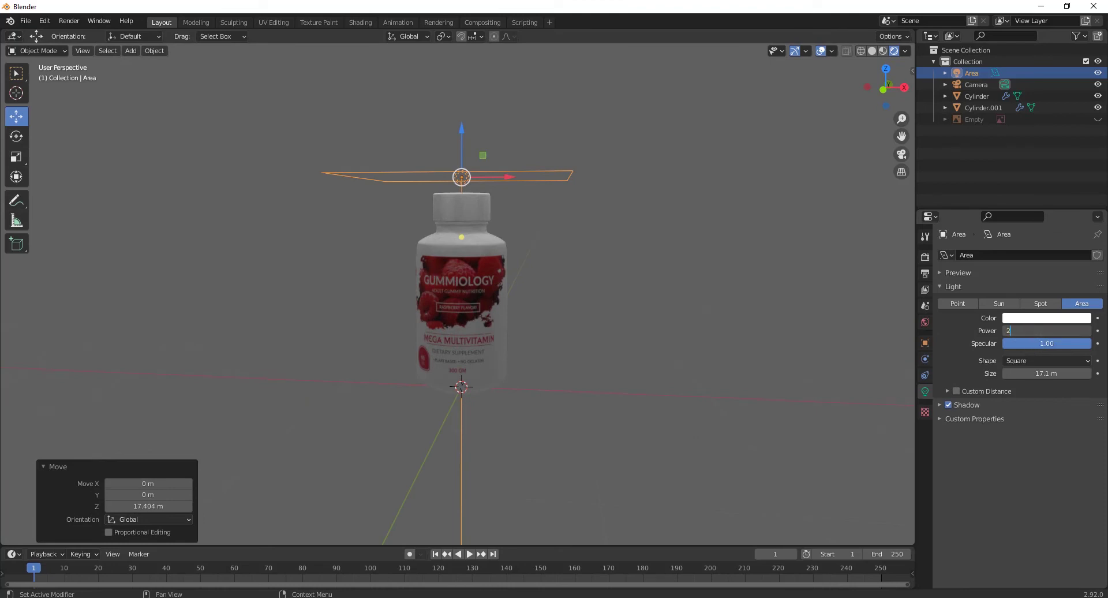
key("Return")
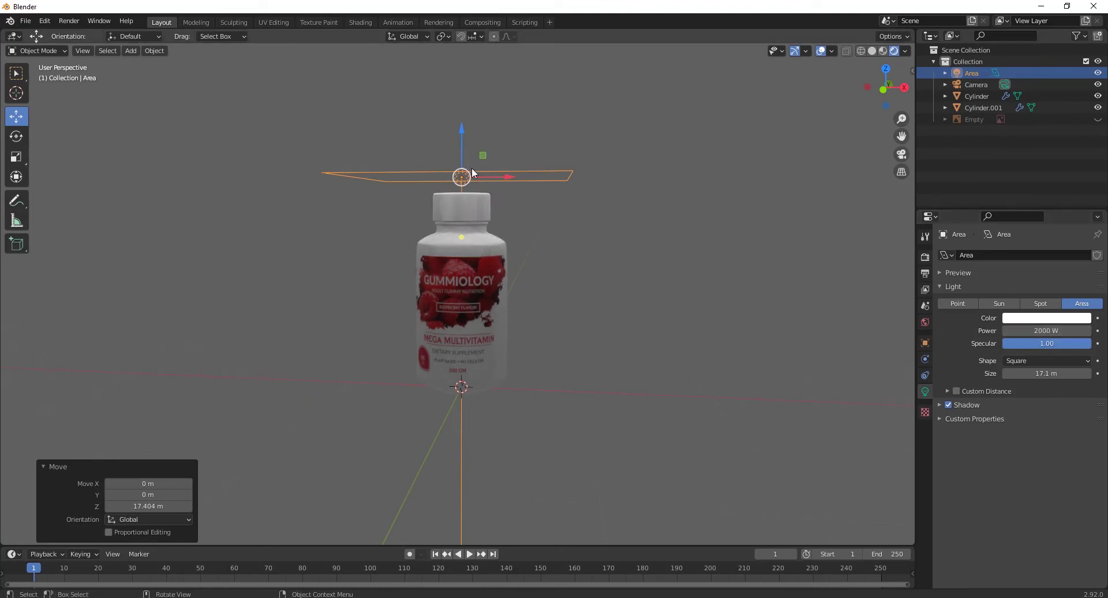
- Raise the area light about 2.75 m, shift it about 7.5 m along negative Y, and tilt it about -25.8° toward the bottle
scroll(542, 274, "down", 2)
left_click_drag(460, 171, 458, 150)
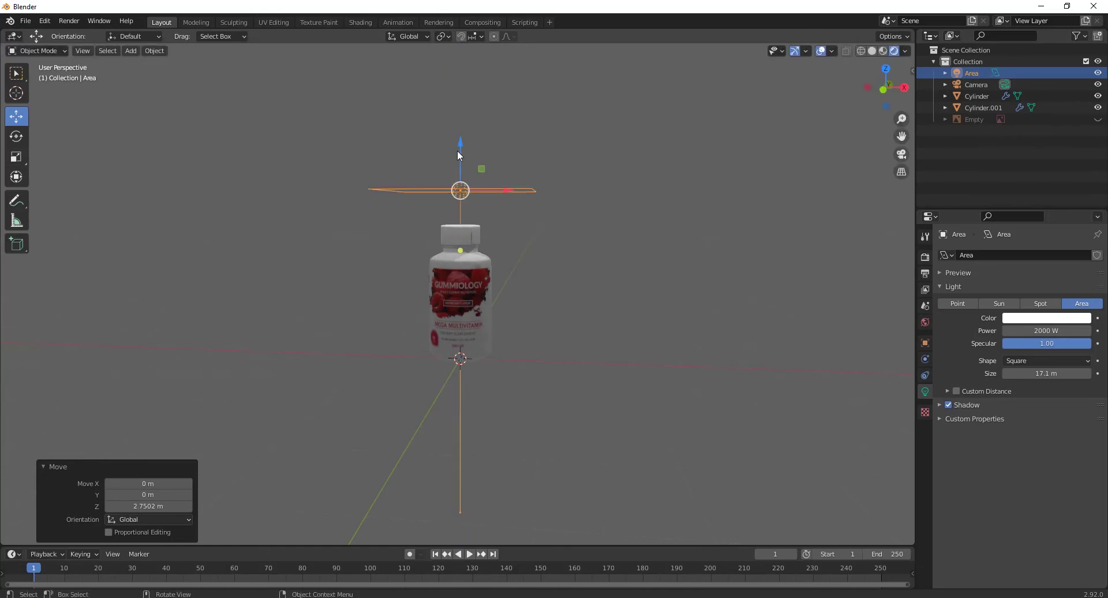
middle_click_drag(460, 205, 484, 212, "alt")
left_click_drag(493, 190, 434, 187)
key("r")
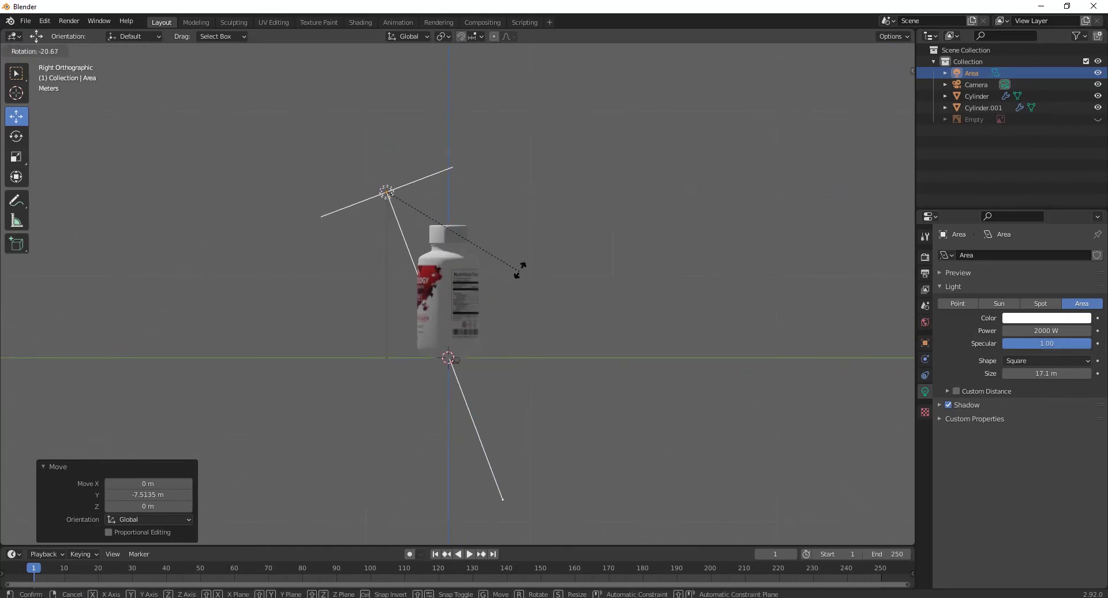
left_click(519, 272)
- Reposition the tilted area light in the side view so it sits above and in front of the bottle's label side
middle_click_drag(520, 271, 420, 252)
key("KP_3")
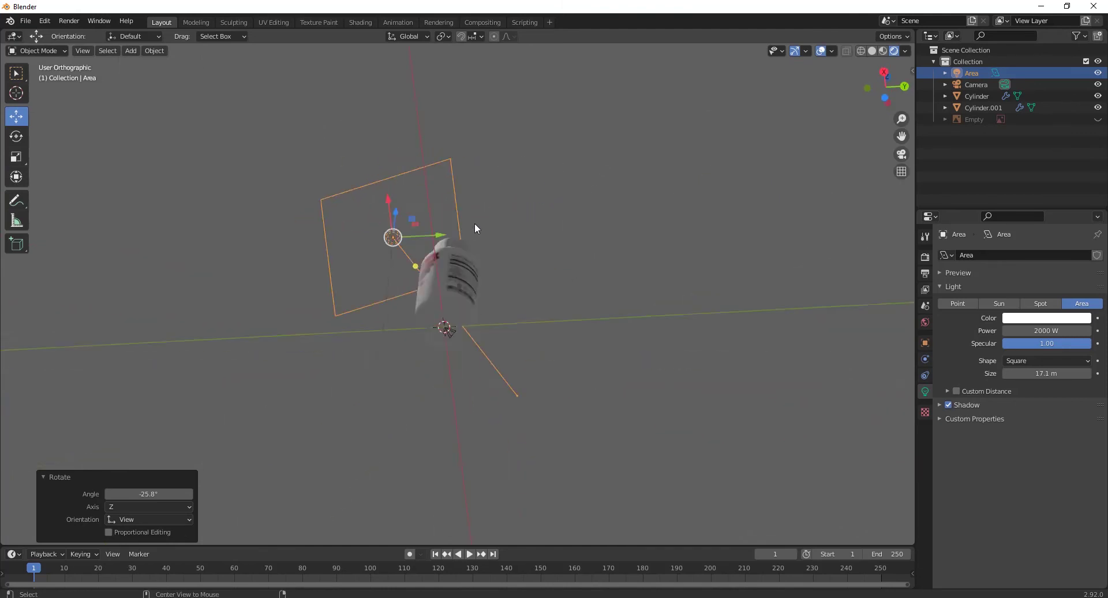
key("g")
left_click(405, 176)
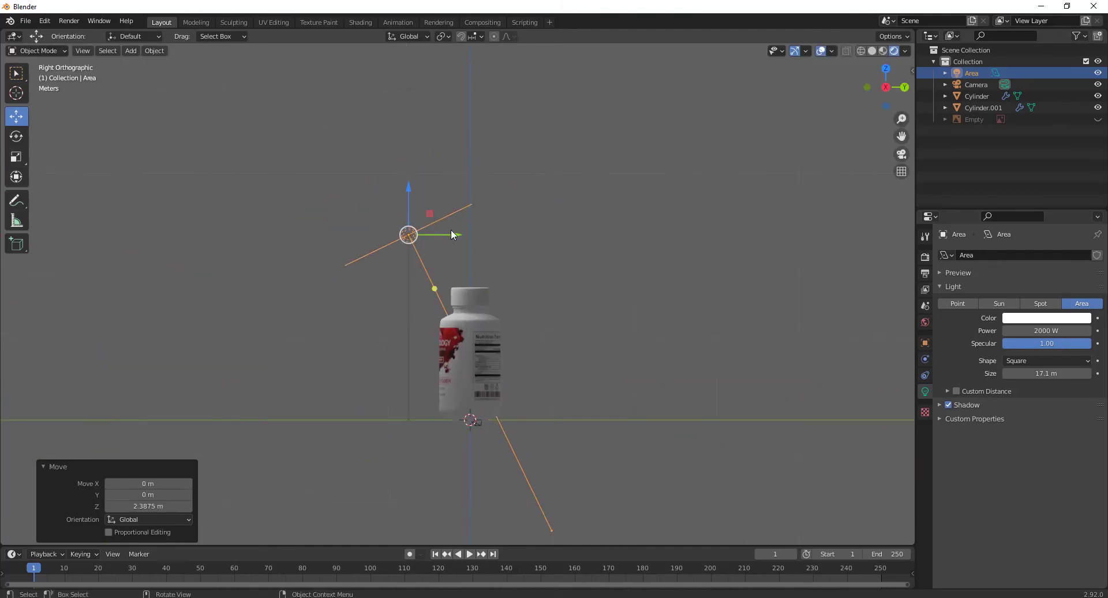
left_click_drag(451, 231, 400, 242)
left_click_drag(360, 189, 361, 210)
left_click_drag(401, 258, 413, 263)
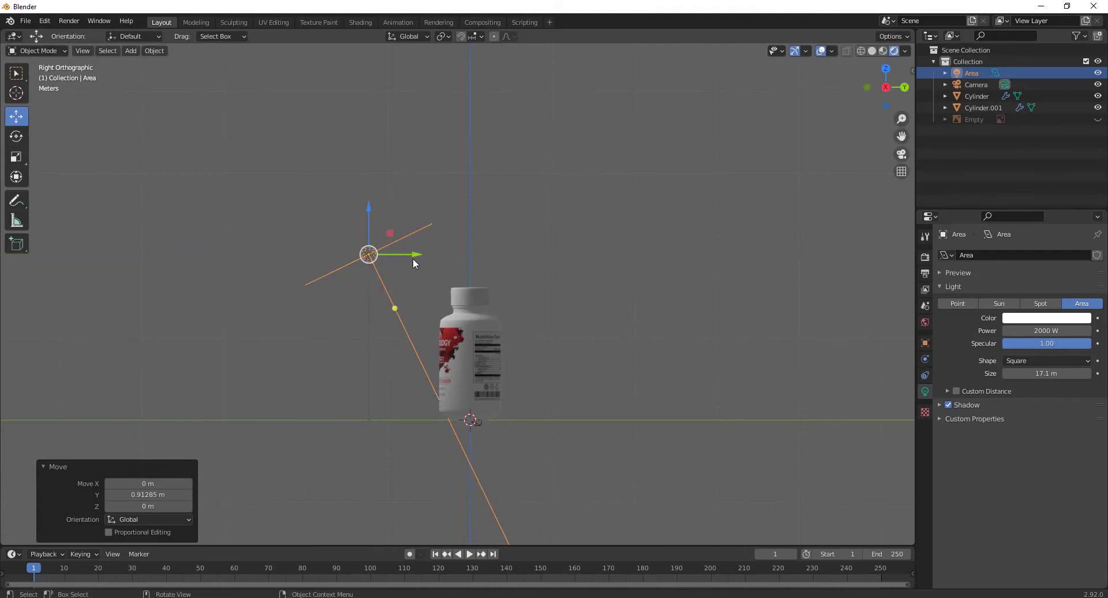
- Duplicate the front area light, move the copy slightly farther from the bottle, and tilt it more steeply toward the label
key("shift+d")
right_click(479, 272)
middle_click_drag(479, 271, 479, 372)
key("KP_3")
key("g")
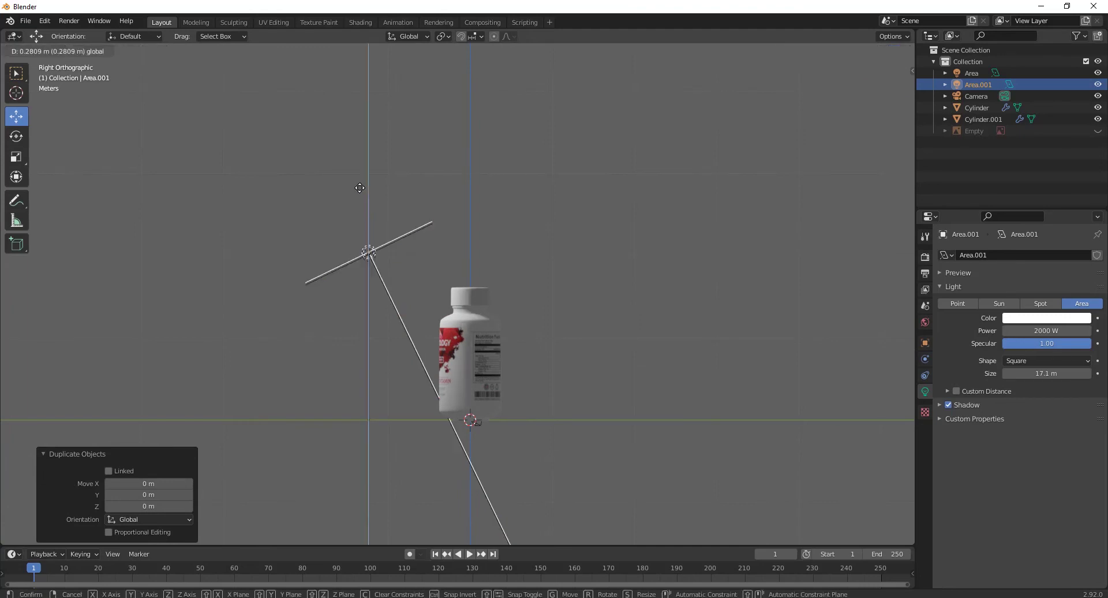
left_click(369, 210)
left_click_drag(369, 240, 328, 238)
key("r")
left_click(453, 242)
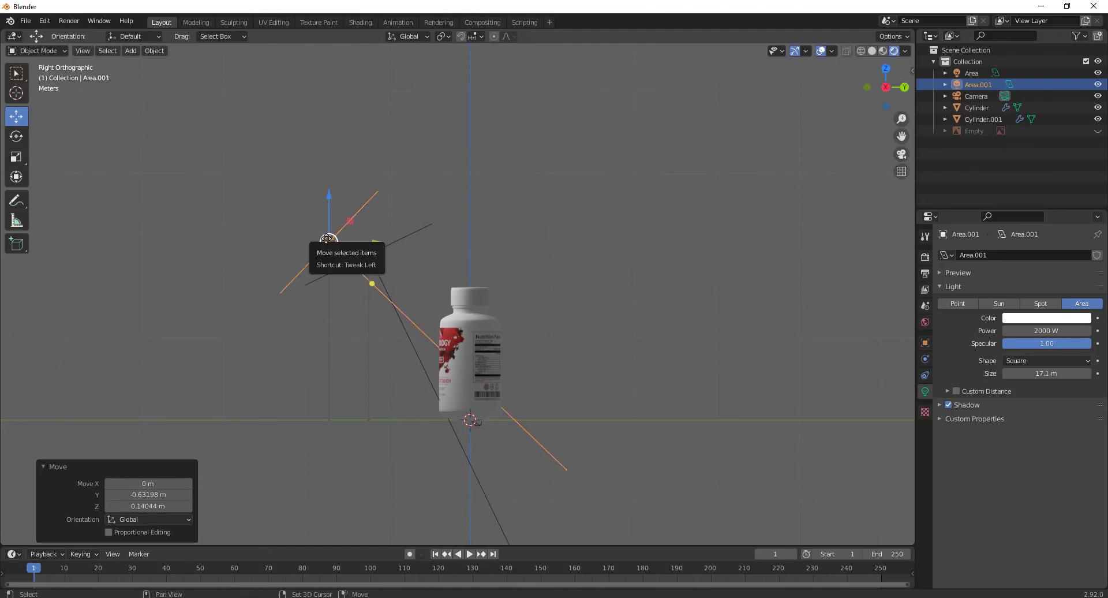
- Duplicate the steeper light, rotate the copy about 78.2°, and move it about 26.7 m along Y and 1.5 m up behind the bottle
key("shift+d")
key("Escape")
key("r")
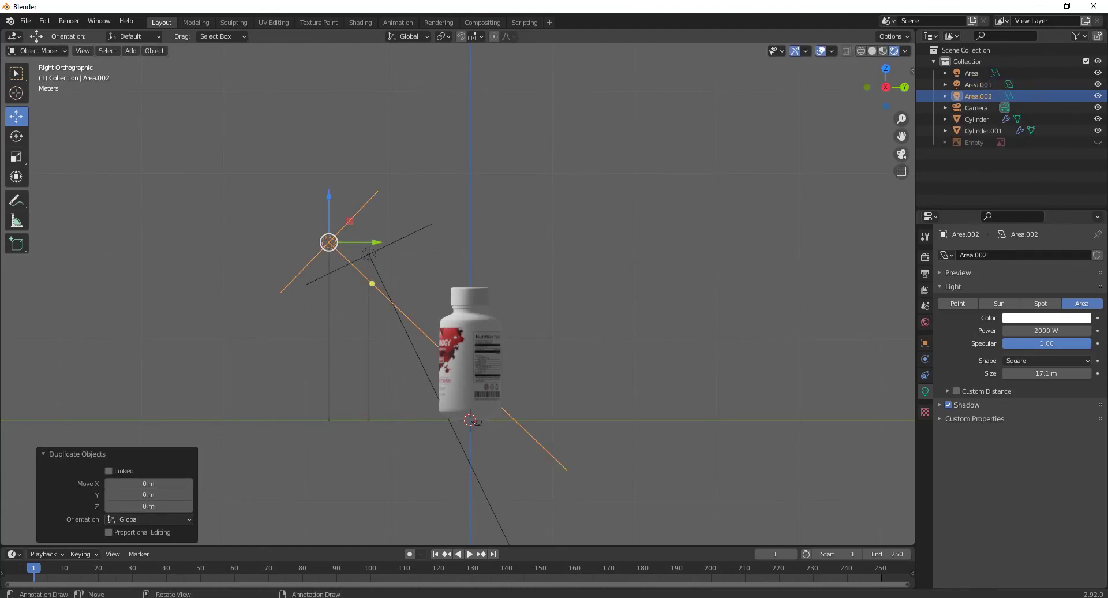
left_click(329, 251)
key("g")
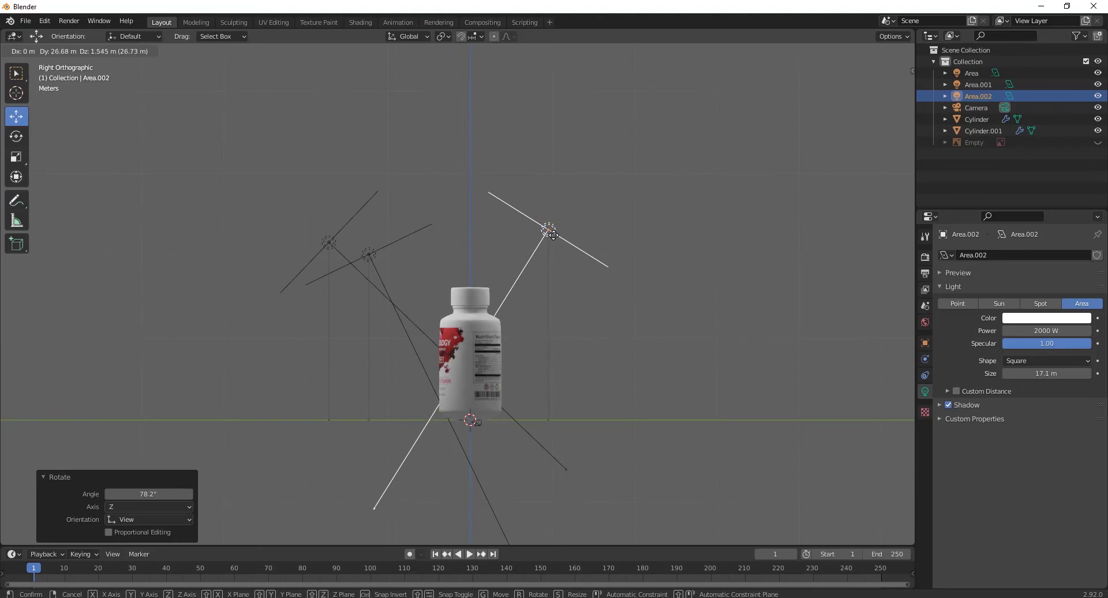
left_click(553, 235)
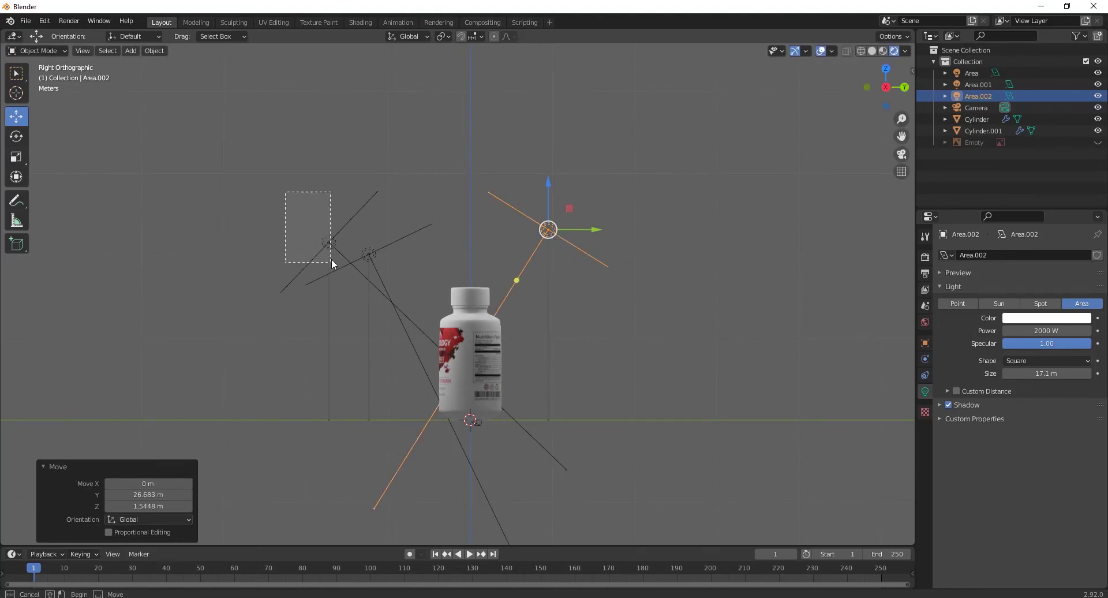
mouse_move(331, 261)
left_mouse_down()
mouse_move(345, 266)
mouse_move(327, 251)
left_mouse_up()
scroll(345, 266, "up", 1)
left_click(323, 278)
middle_click_drag(363, 299, 516, 326)
left_click(368, 366)
middle_click_drag(369, 366, 219, 101)
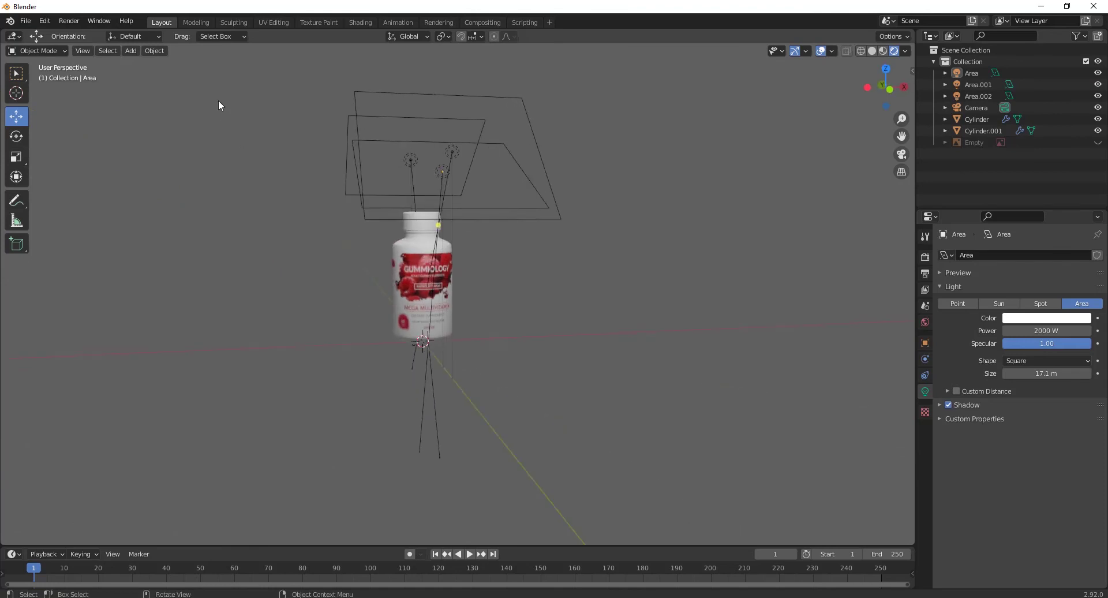
- Add a plane at the world origin and scale it up repeatedly into a large floor around the bottle
left_click(137, 52)
mouse_move(136, 64)
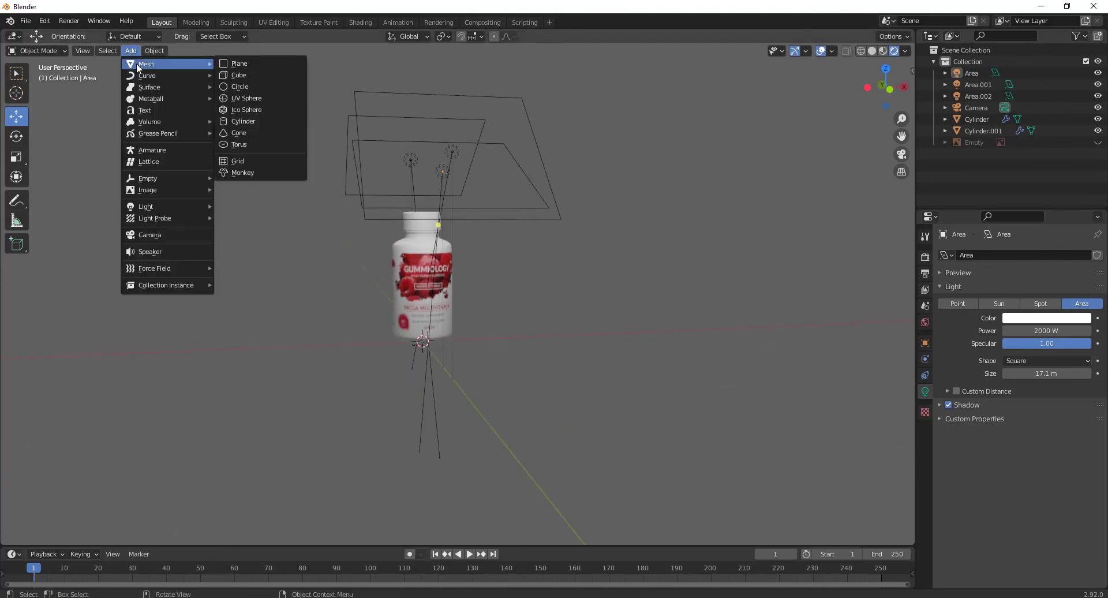
left_click(231, 66)
key("s")
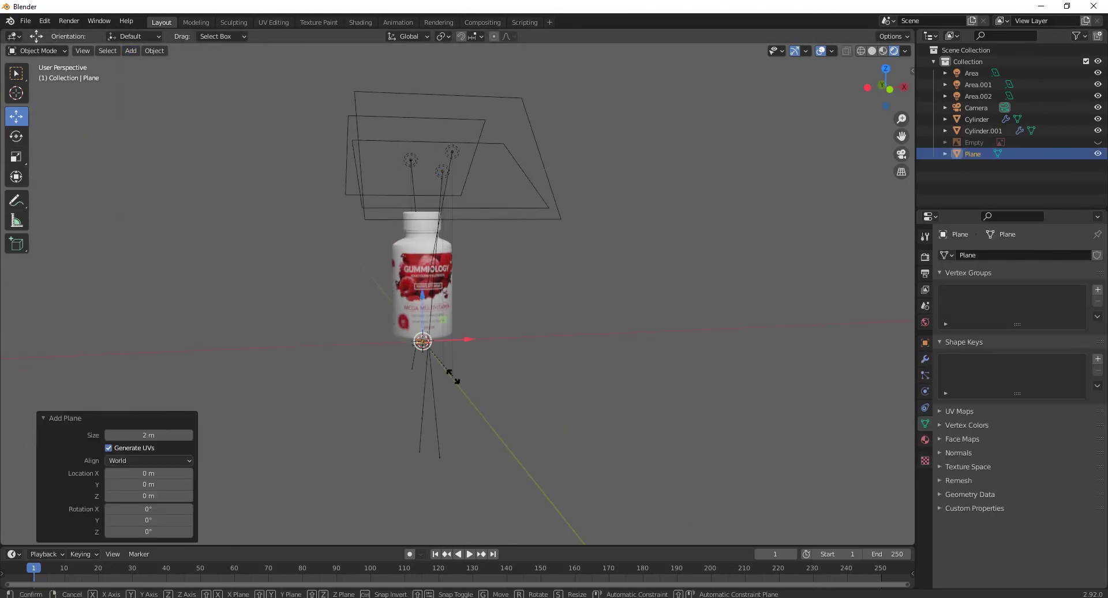
left_click(705, 379)
key("s")
left_click(825, 364)
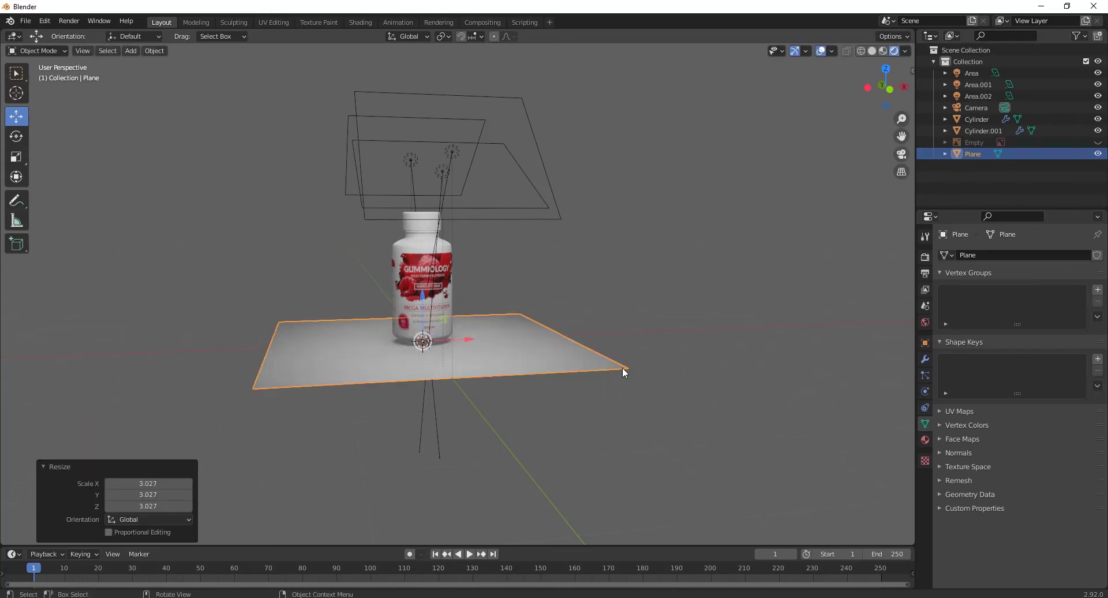
key("s")
left_click(870, 384)
scroll(663, 357, "down", 3)
middle_click_drag(534, 329, 511, 370)
key("s")
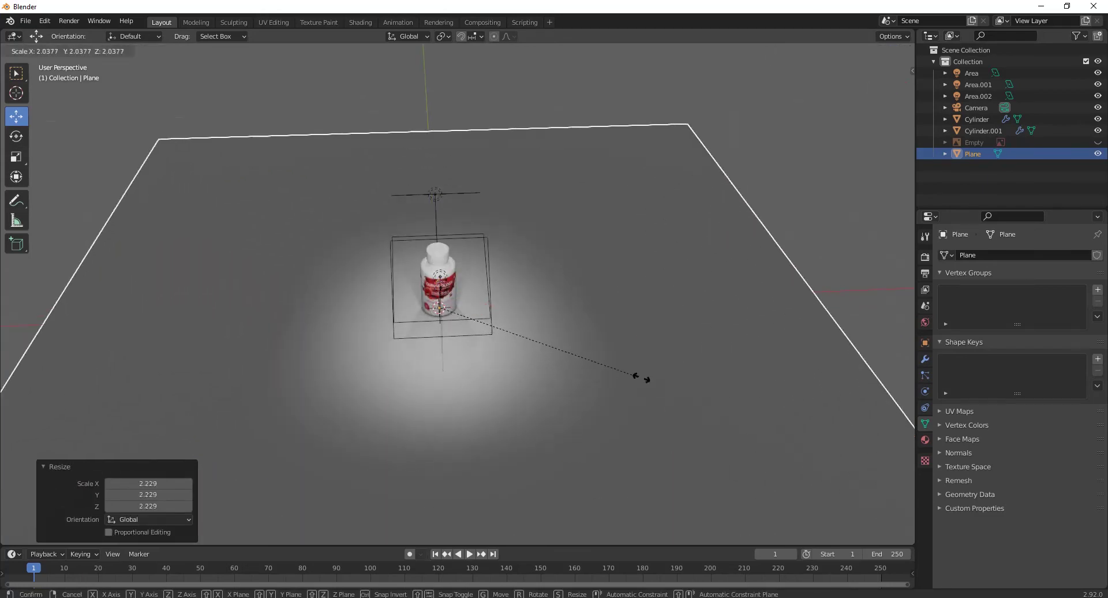
left_click(623, 369)
- Lower the floor plane very slightly along Z to meet the bottle's base and deselect it
key("KP_1")
scroll(526, 364, "up", 10)
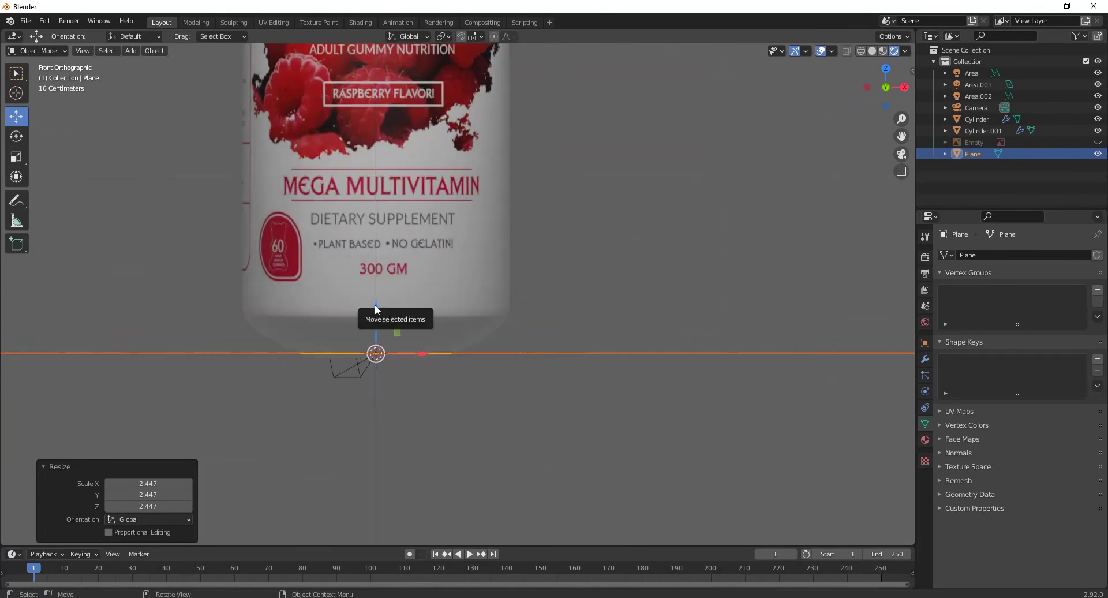
left_click_drag(375, 305, 376, 310)
middle_click_drag(378, 314, 383, 341)
left_click(537, 262)
middle_click_drag(519, 289, 463, 343)
scroll(467, 320, "down", 6)
- Give the floor plane a new material with a dark grey base color of value about 0.107
key("KP_1")
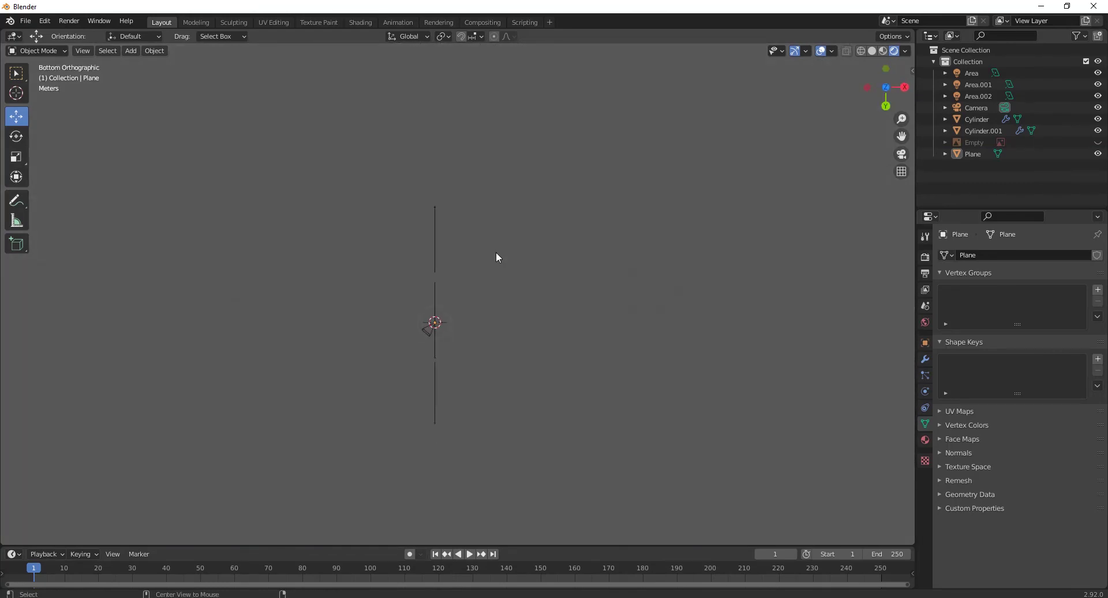
scroll(496, 252, "up", 4)
middle_click_drag(545, 276, 524, 321)
left_click(611, 405)
scroll(845, 315, "down", 3)
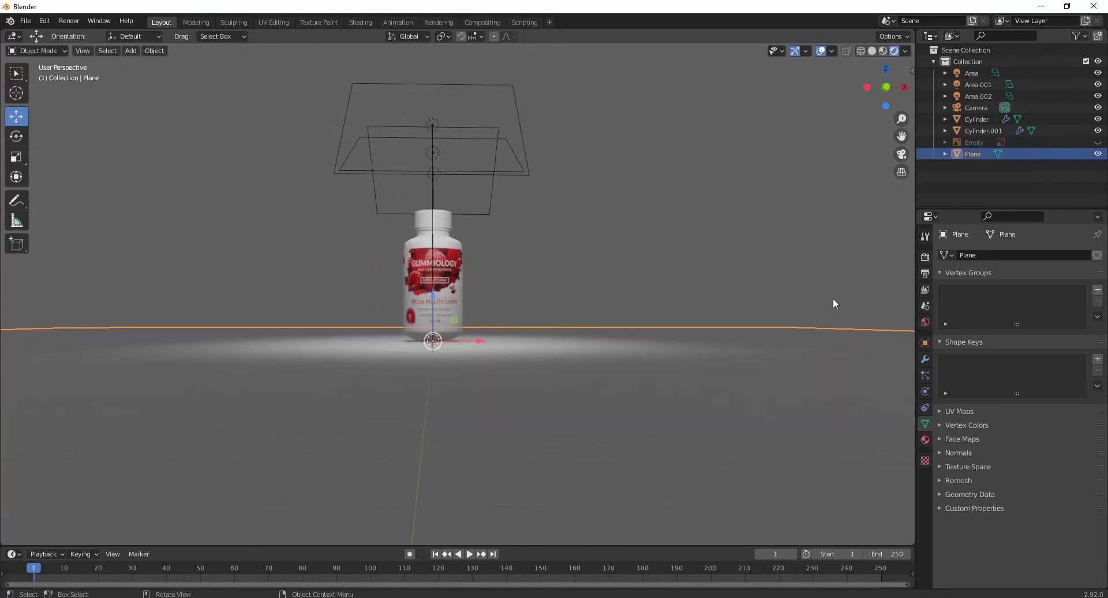
left_click(923, 440)
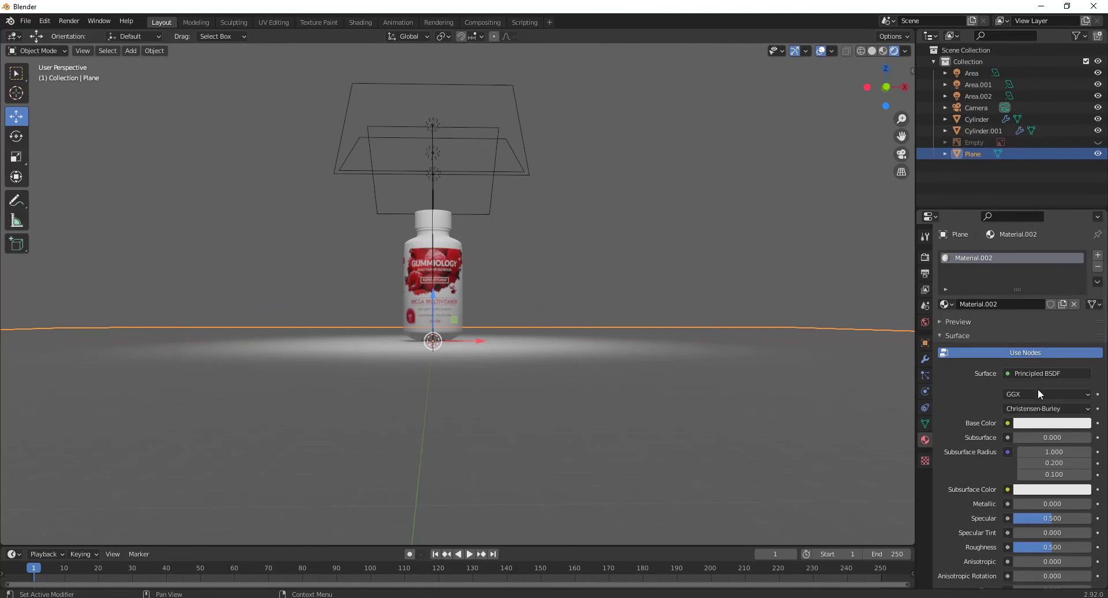
left_click(1051, 423)
left_click(1082, 311)
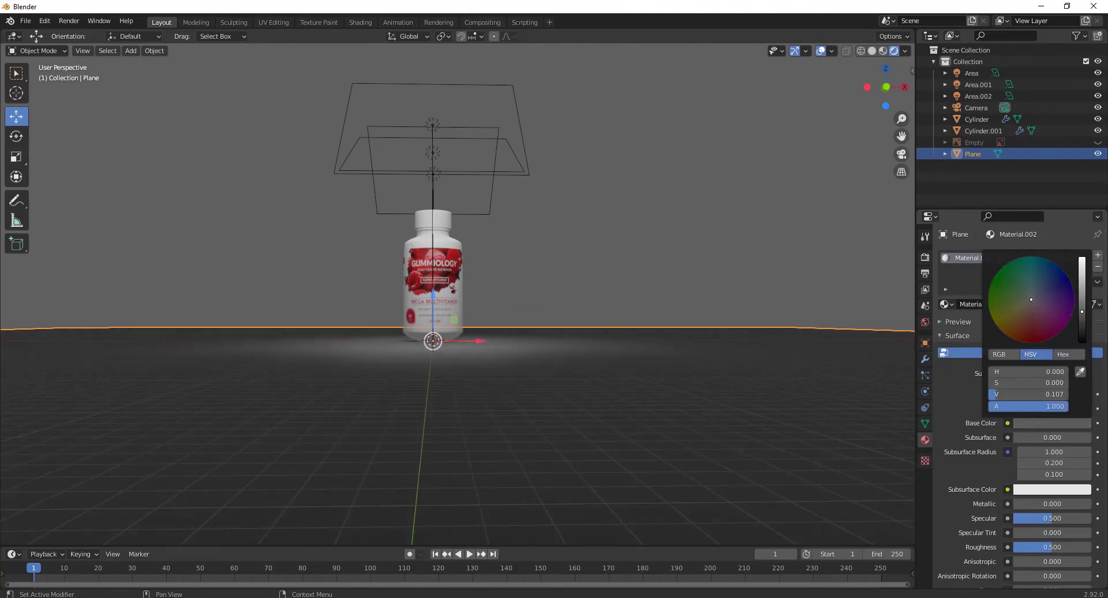
left_click(641, 234)
- Brighten the world background color to a value of about 0.208
scroll(638, 235, "down", 3)
middle_click_drag(565, 252, 643, 318)
key("KP_1")
scroll(560, 263, "up", 3)
left_click(1056, 424)
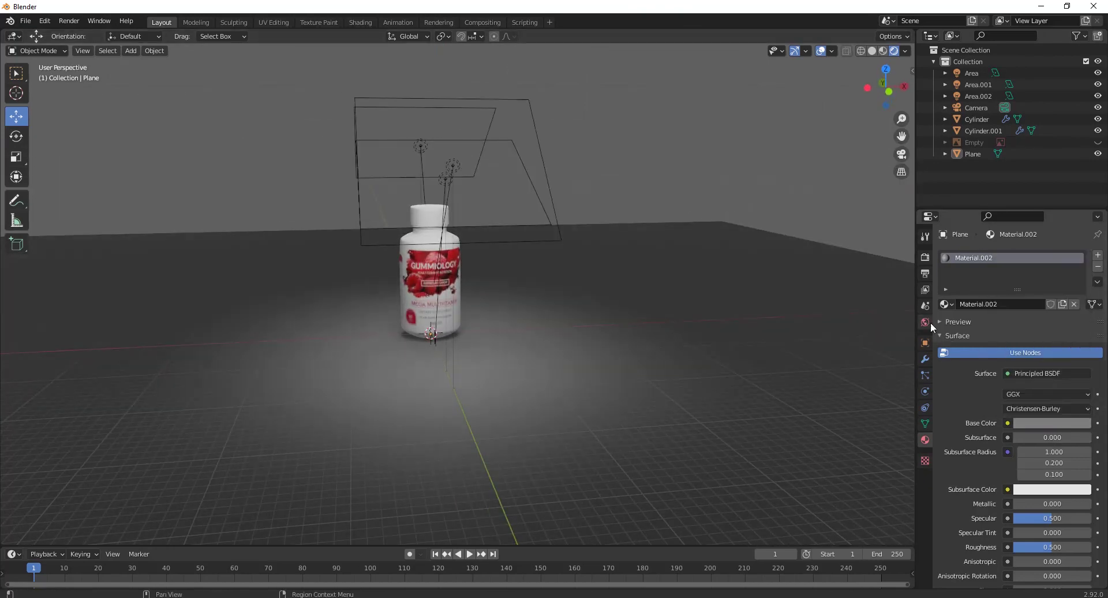
left_click(925, 322)
left_click(1068, 331)
left_click(1082, 205)
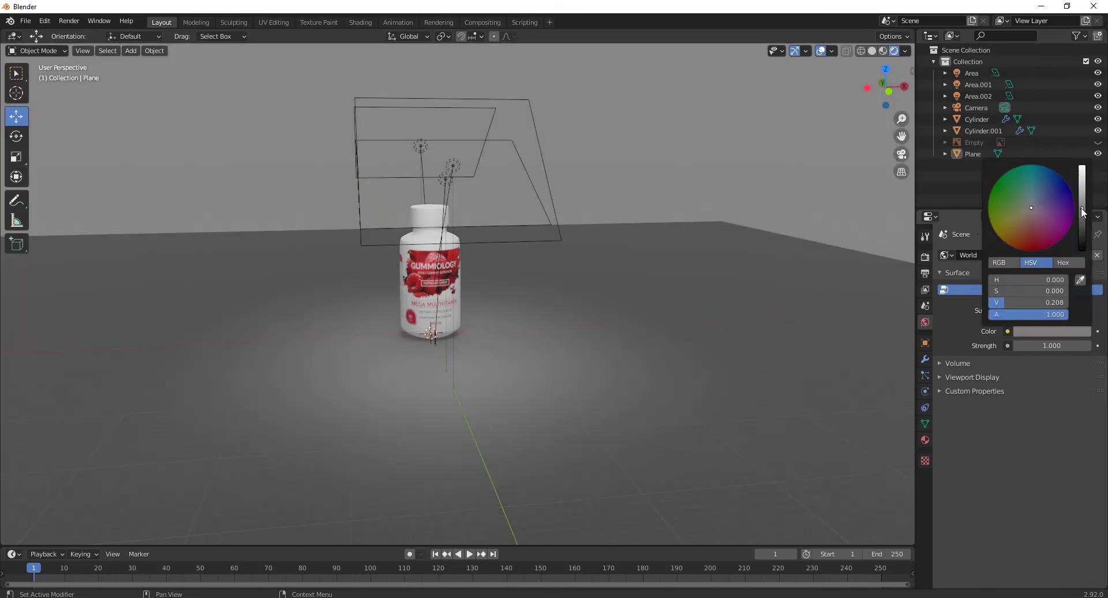
left_click(808, 262)
- Set the roughness of the bottle body's label material to about 0.14
middle_click_drag(353, 259, 498, 317)
left_click(612, 229)
scroll(533, 264, "up", 5)
left_click(387, 264)
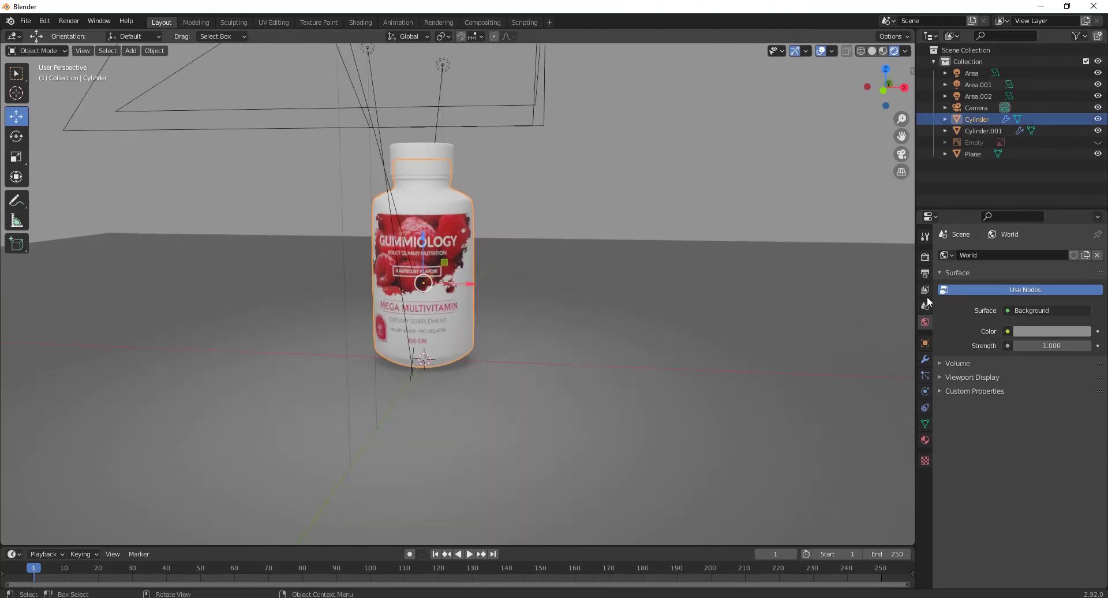
left_click(926, 440)
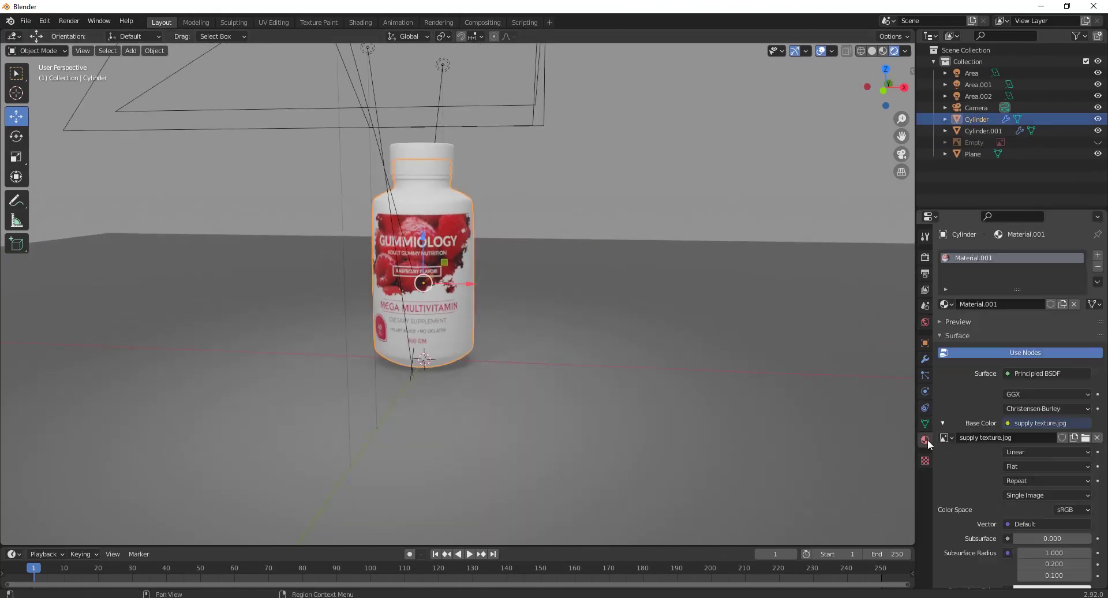
scroll(951, 411, "down", 5)
scroll(1023, 398, "down", 4)
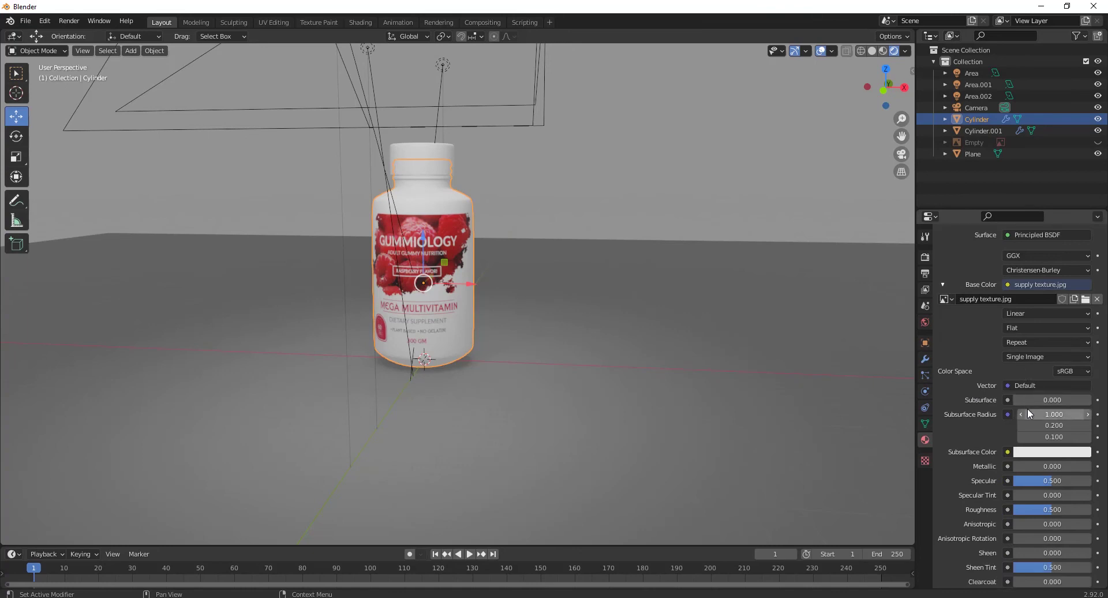
scroll(1020, 400, "up", 1)
scroll(1021, 406, "down", 1)
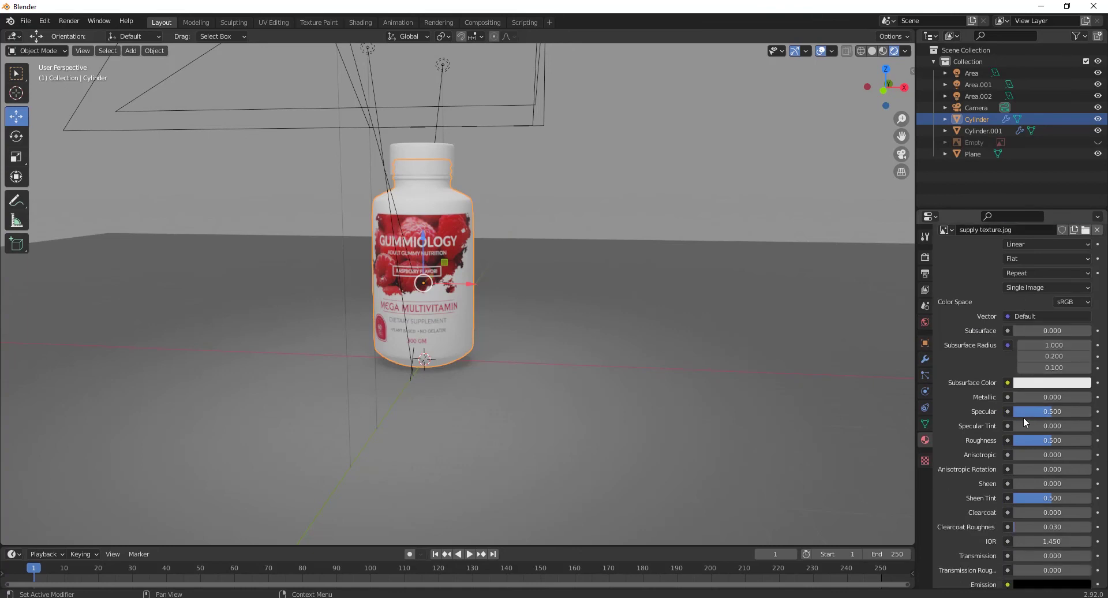
left_click_drag(1052, 440, 1024, 439)
- Set the bottle body material's metallic to about 0.485 and its specular to about 0.581
middle_click_drag(502, 274, 528, 289)
scroll(528, 283, "up", 2)
scroll(525, 272, "up", 1)
middle_click_drag(516, 243, 578, 270)
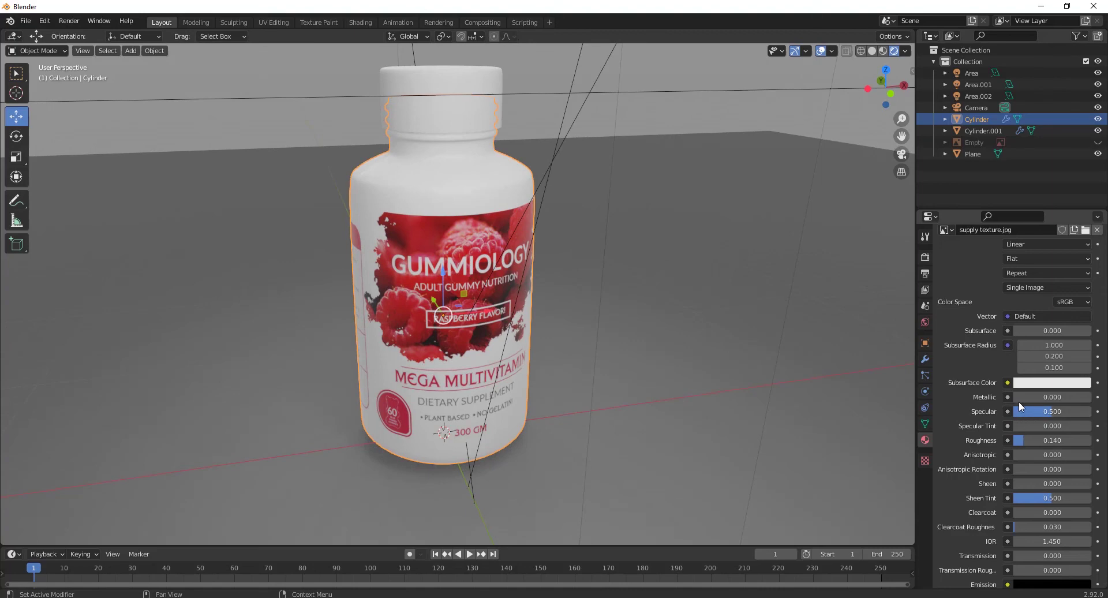
left_click_drag(1020, 398, 1050, 398)
middle_click_drag(527, 242, 462, 222)
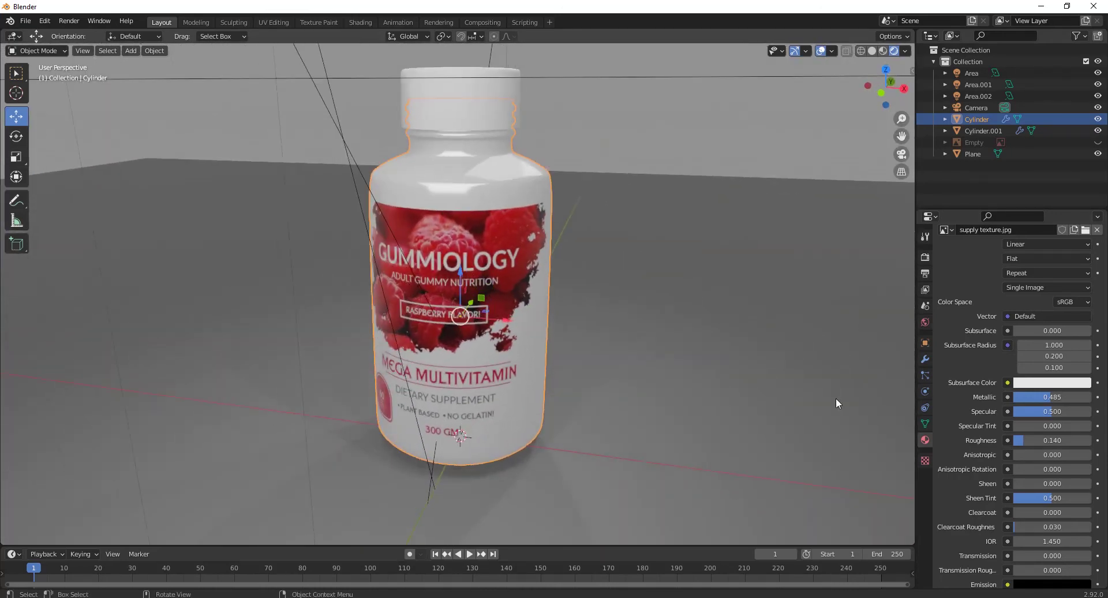
mouse_move(1051, 413)
left_mouse_down()
mouse_move(1028, 413)
mouse_move(1090, 414)
mouse_move(1059, 413)
left_mouse_up()
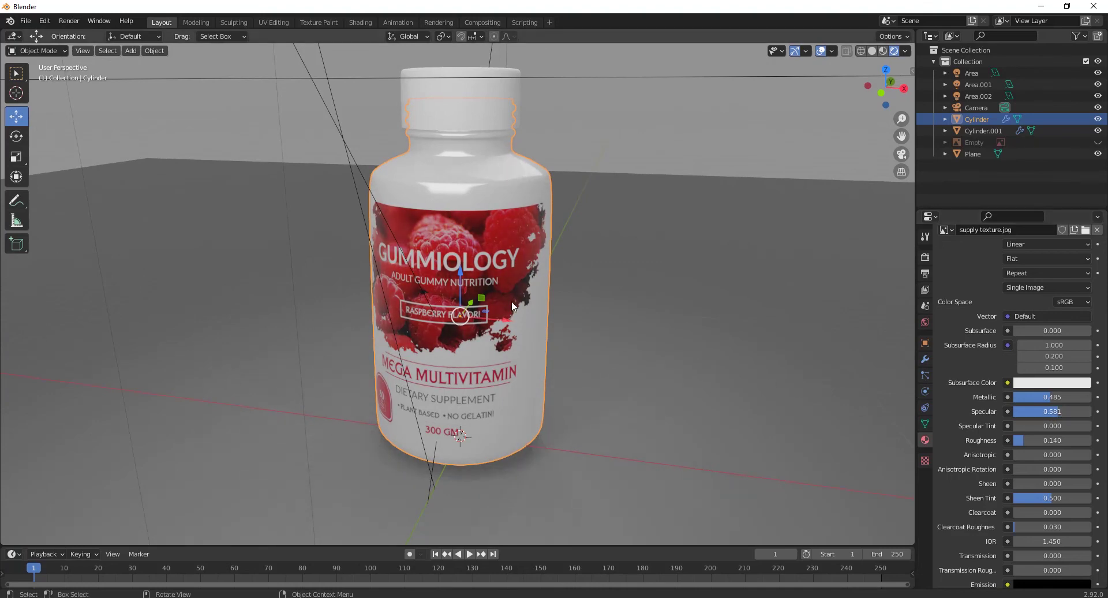
- Give the cap a new material with metallic about 0.36, specular about 0.265 and roughness about 0.316, and leave it deselected
scroll(510, 300, "down", 4)
middle_click_drag(460, 307, 477, 287)
left_click(477, 222)
left_click(1030, 305)
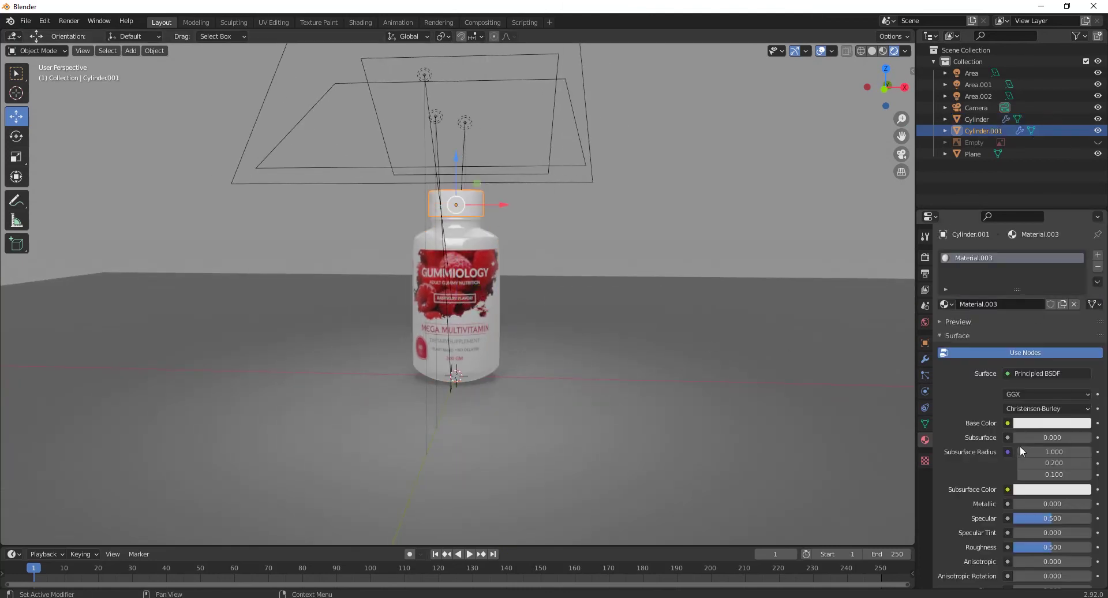
left_click_drag(1030, 508, 1042, 507)
left_click_drag(1053, 548, 1030, 519)
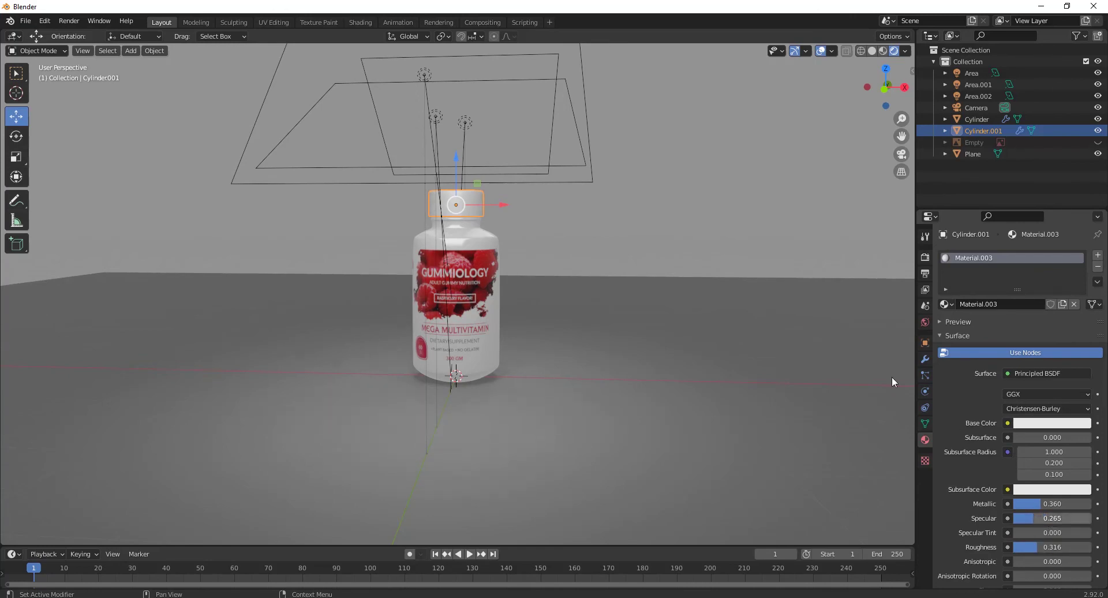
left_click(780, 264)
- Look through the scene camera and lock the camera to the view
middle_click_drag(781, 263, 464, 296)
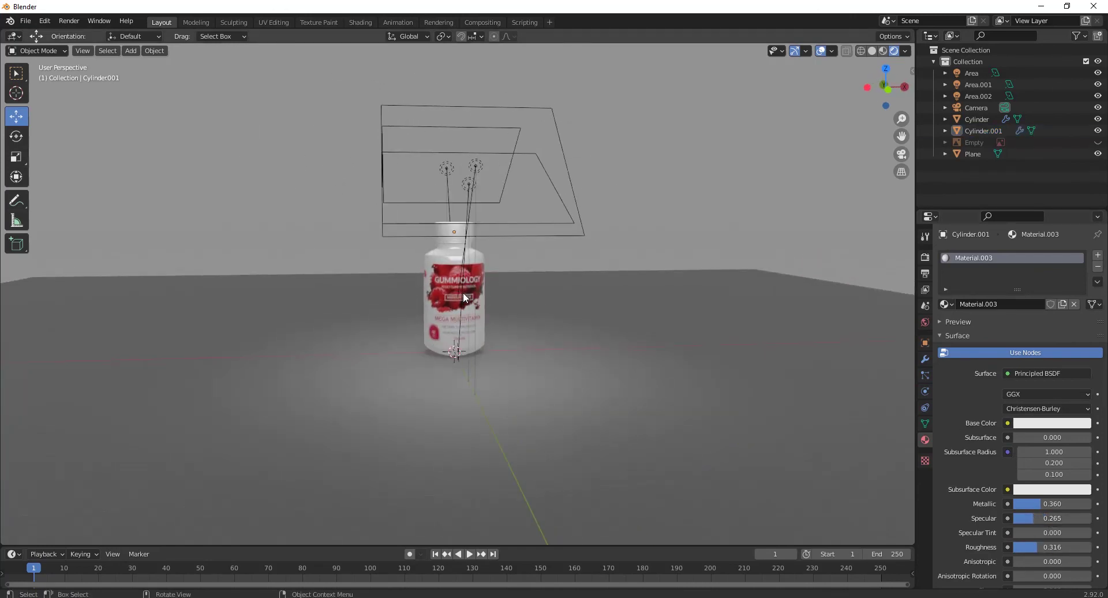
key("KP_0")
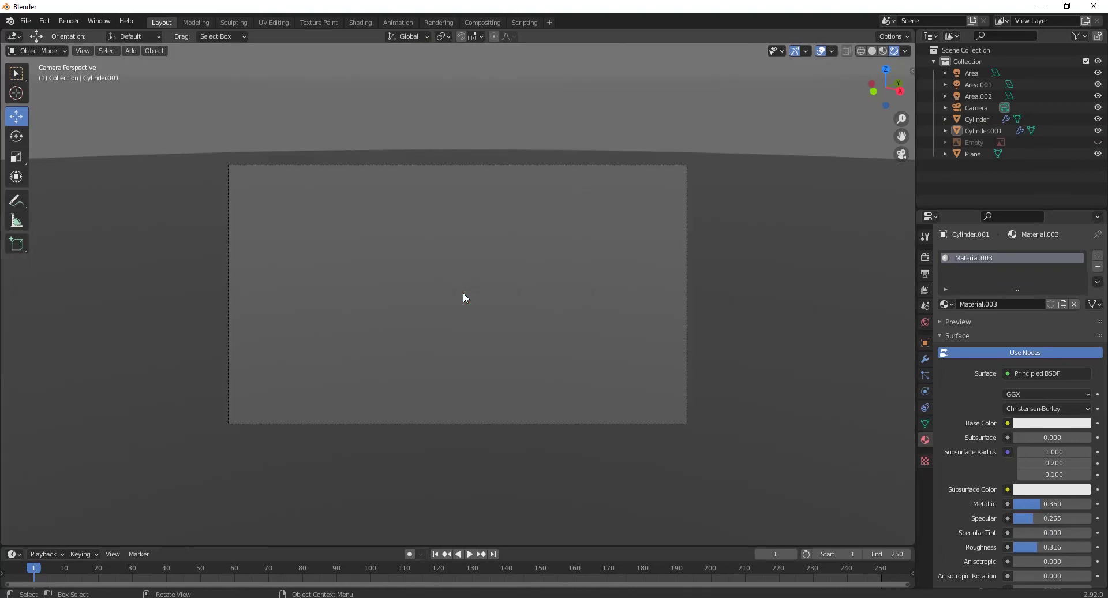
key("n")
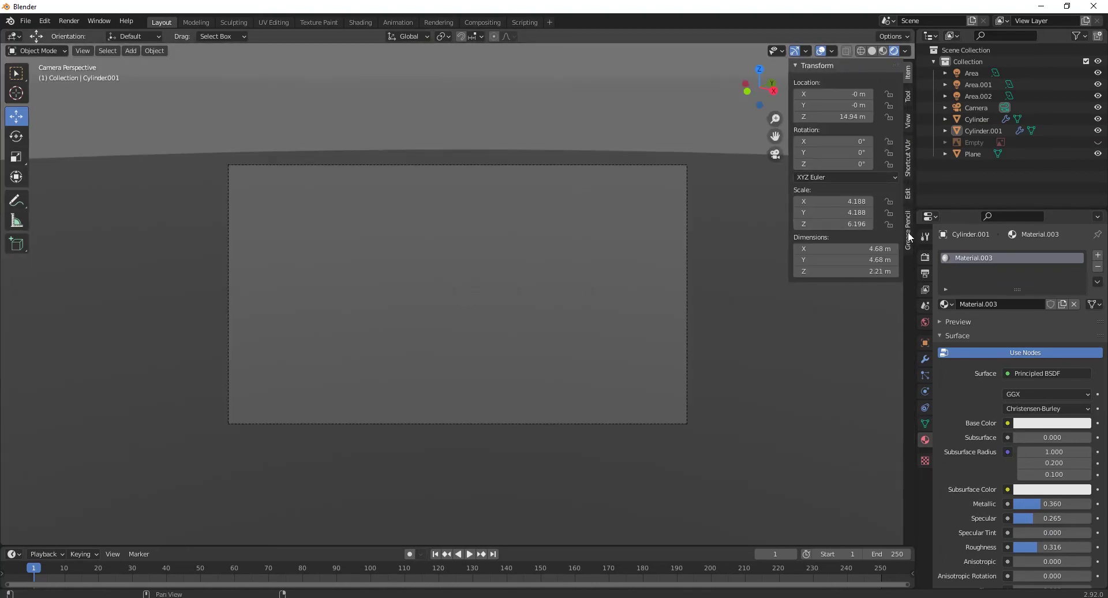
left_click(909, 163)
left_click(909, 123)
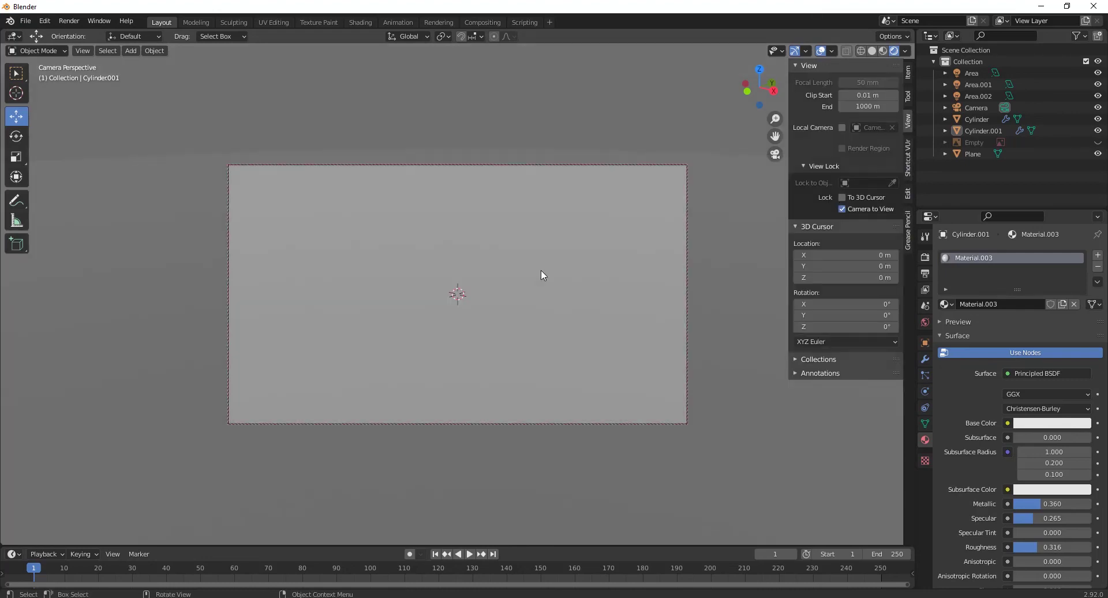
- Frame the whole bottle upright from the front, near the centre of the camera view, with floor and background around it
scroll(541, 269, "down", 8)
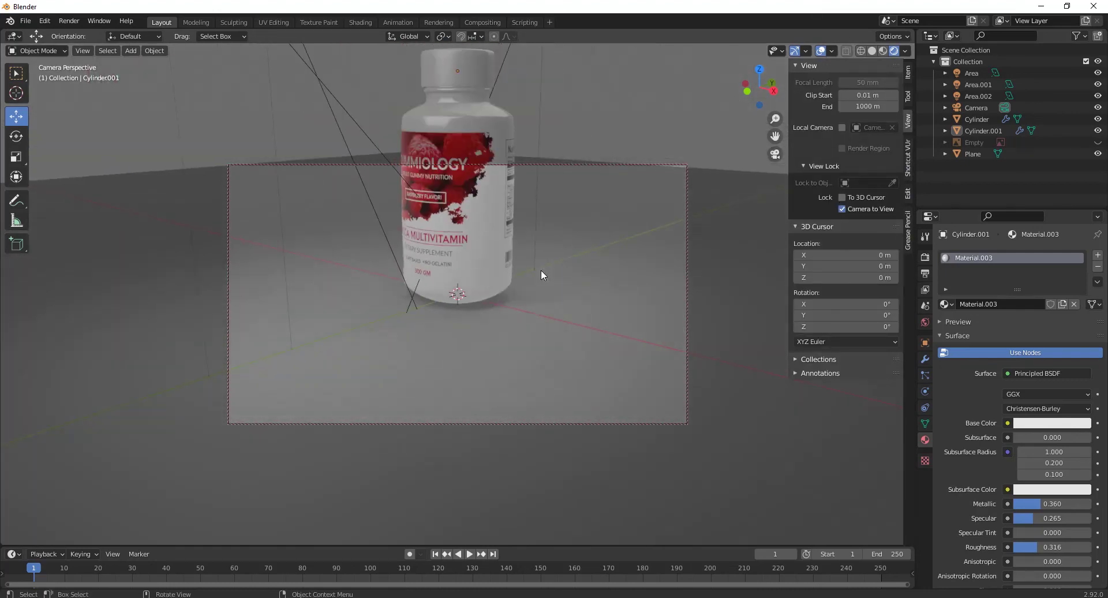
middle_click_drag(541, 261, 556, 310, "shift")
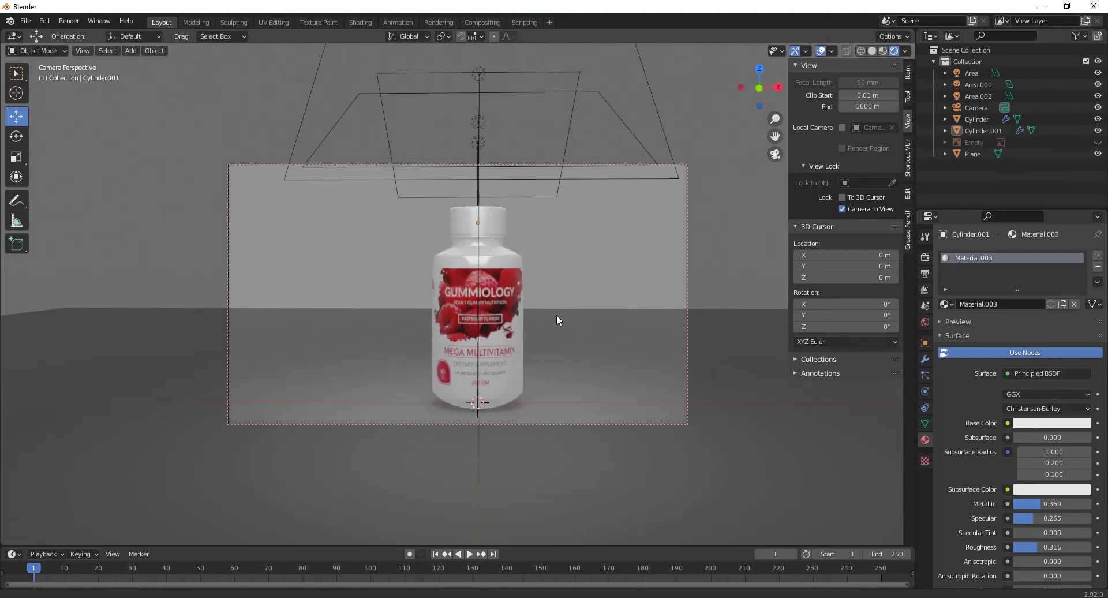
scroll(557, 312, "up", 3)
scroll(554, 307, "down", 2)
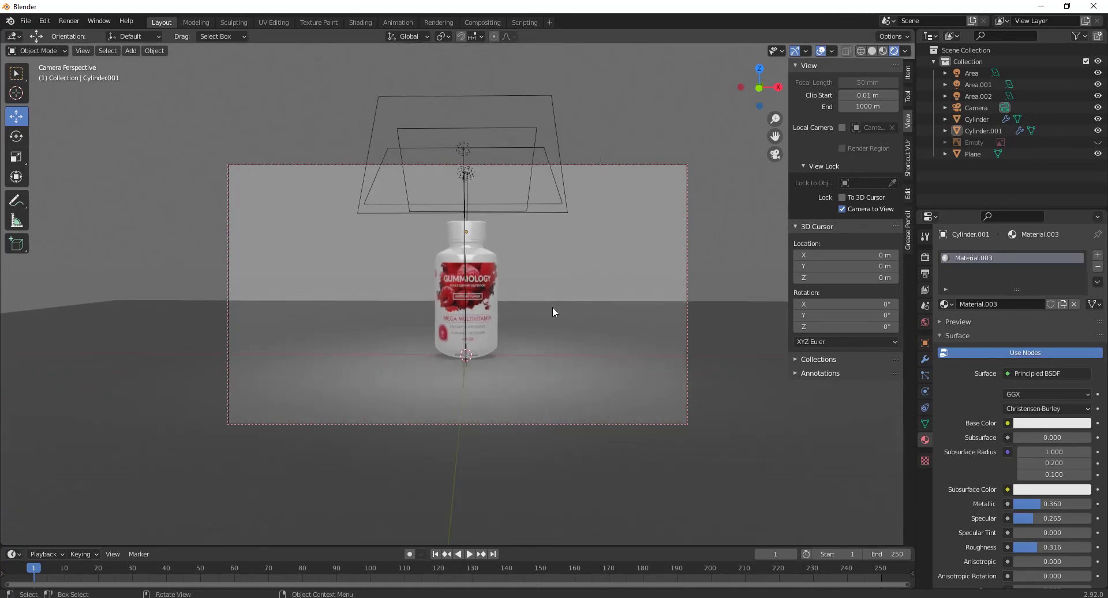
- Select the bottle body and switch the scene's render engine to Cycles
left_click(594, 330)
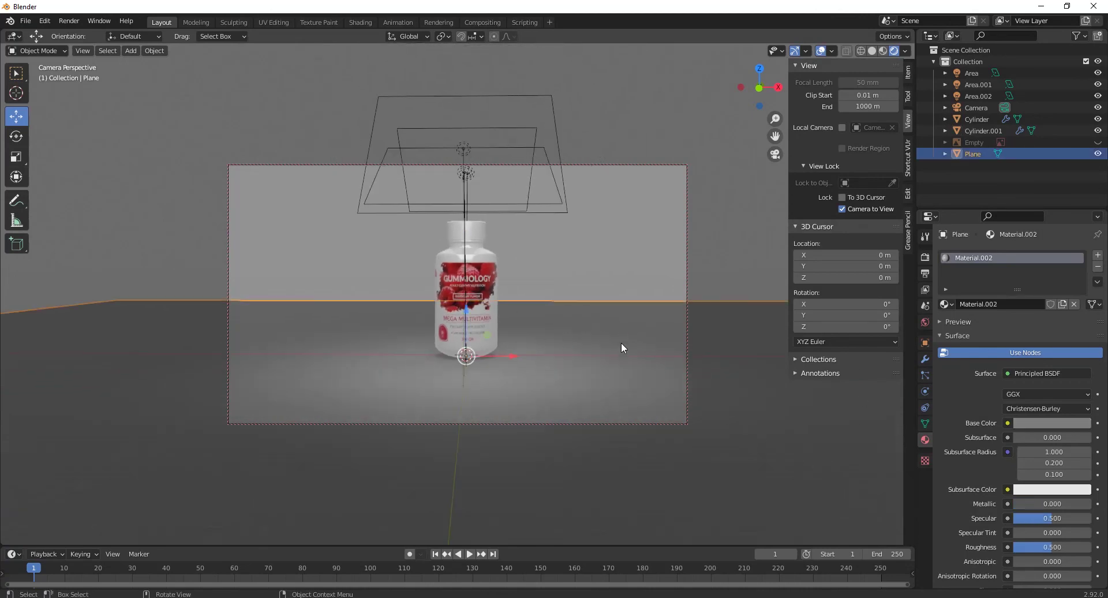
left_click(475, 306)
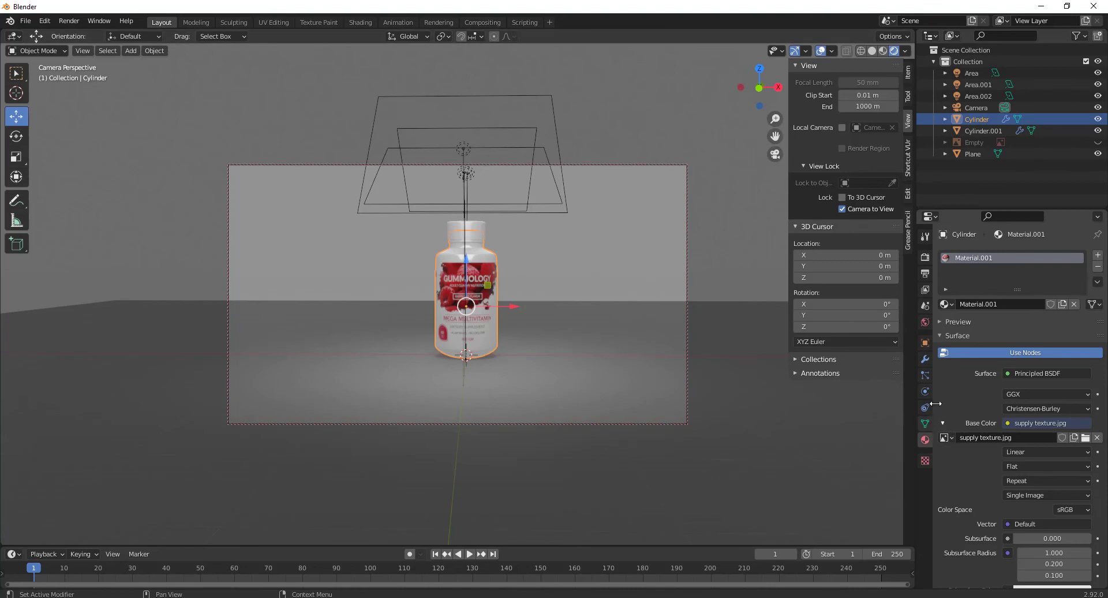
left_click(925, 258)
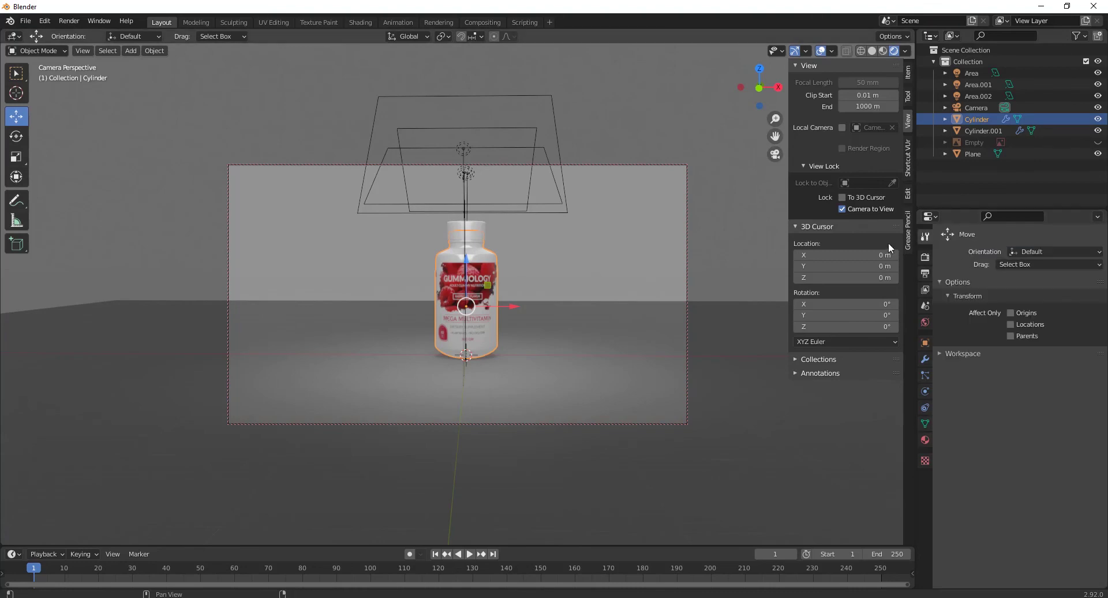
left_click(1076, 255)
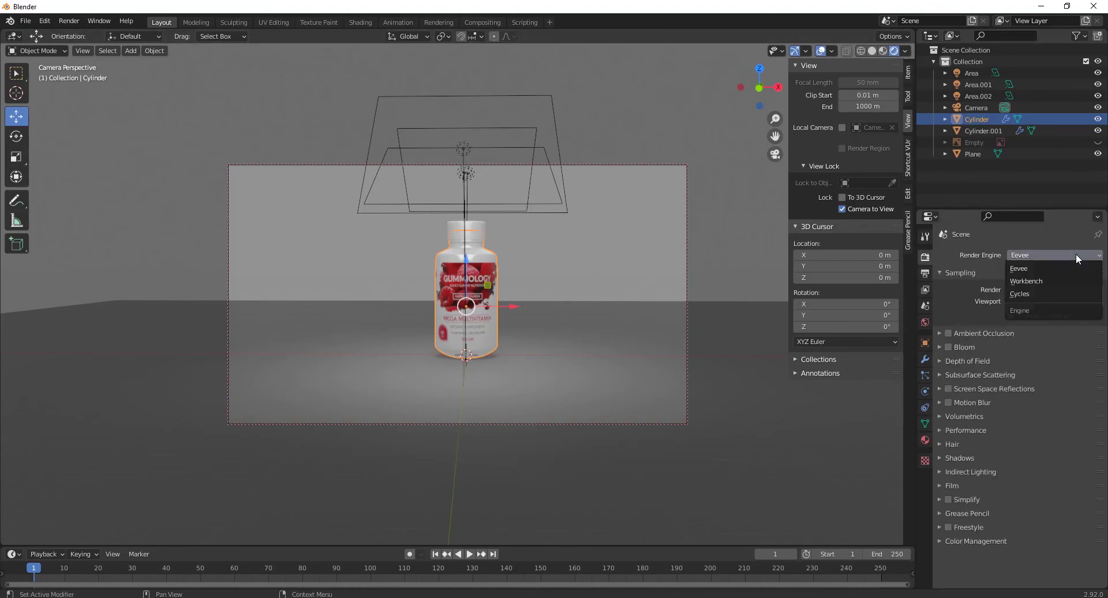
left_click(1054, 299)
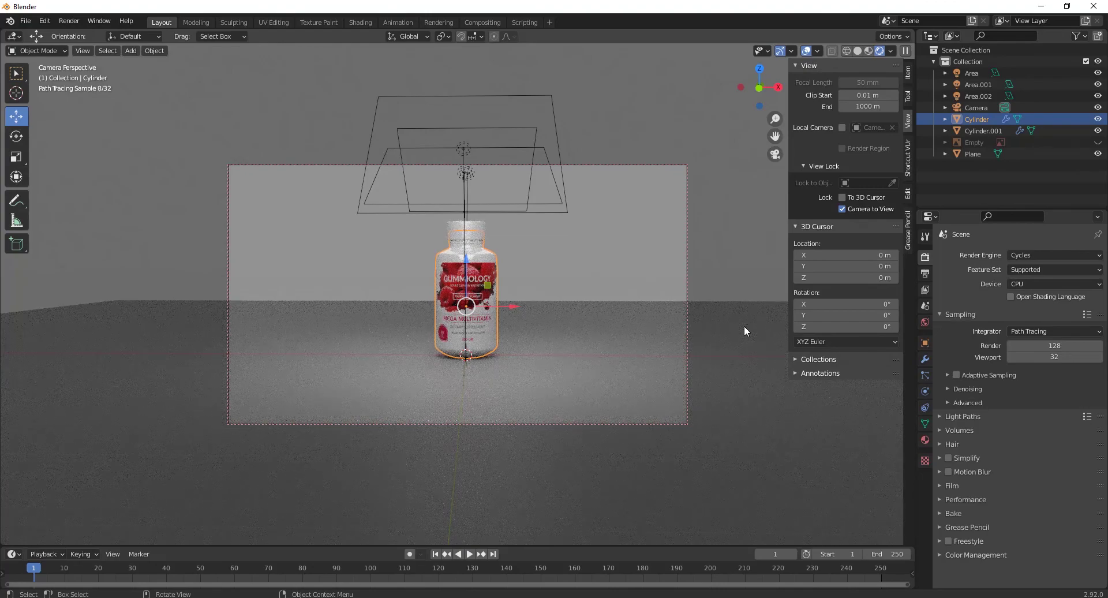
- Adjust the camera angle slightly and render the still image, checking the bottle's shoulder and label up close
middle_click_drag(538, 330, 563, 328)
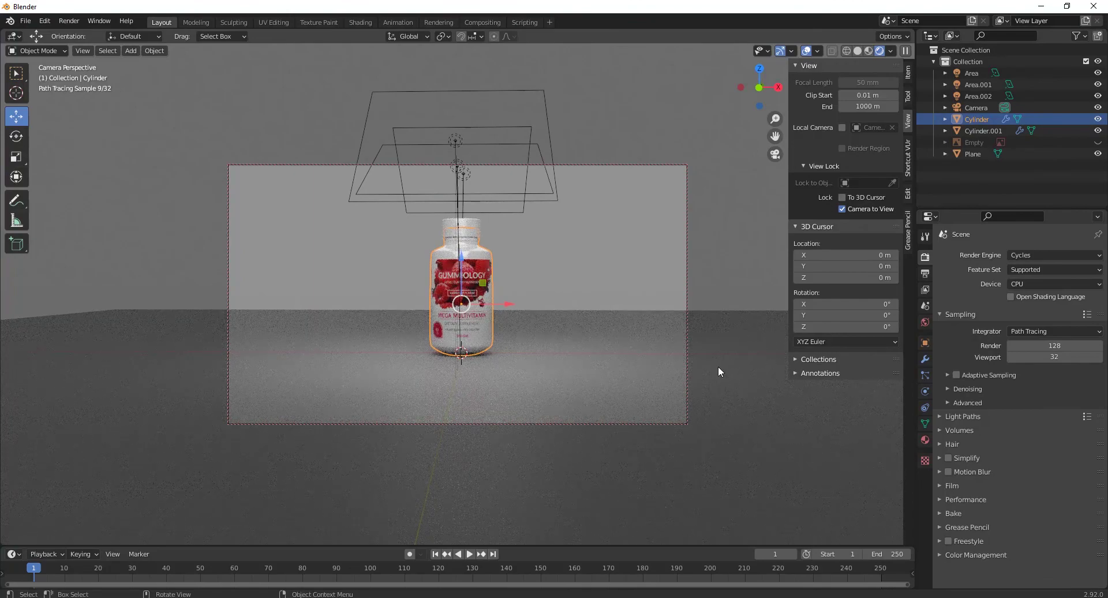
key("F12")
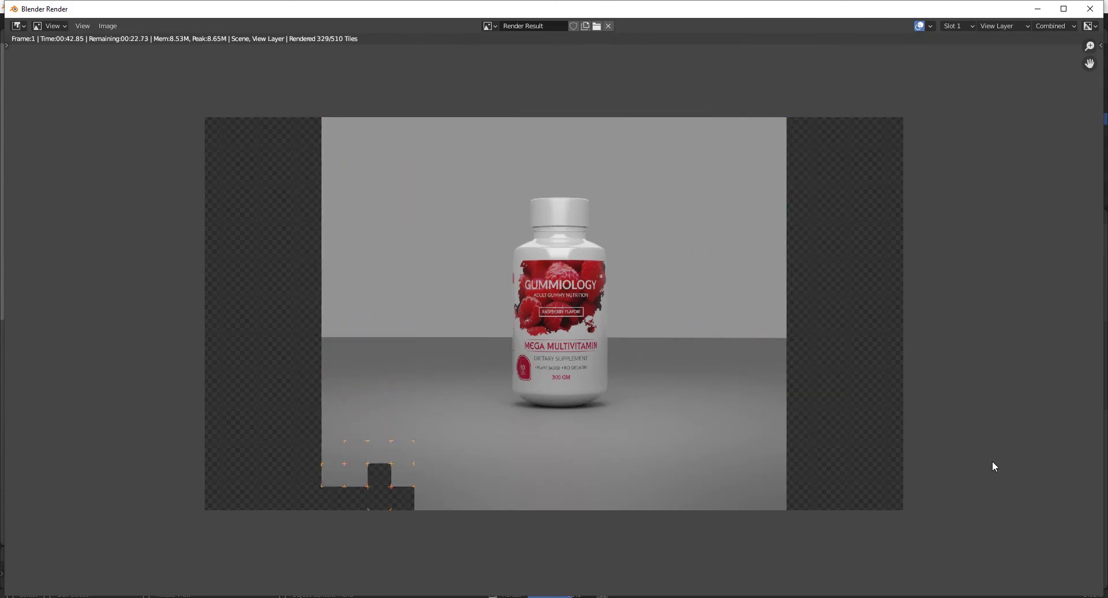
scroll(581, 254, "up", 6)
scroll(581, 255, "down", 6)
scroll(535, 208, "up", 12)
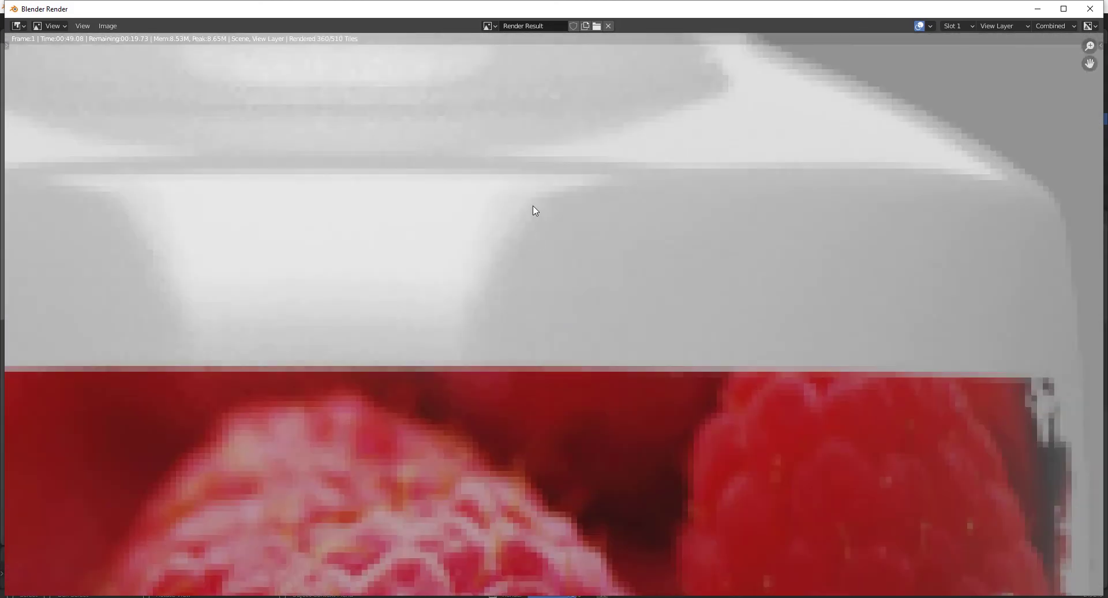
scroll(556, 286, "down", 13)
scroll(569, 245, "up", 2)
scroll(574, 251, "down", 3)
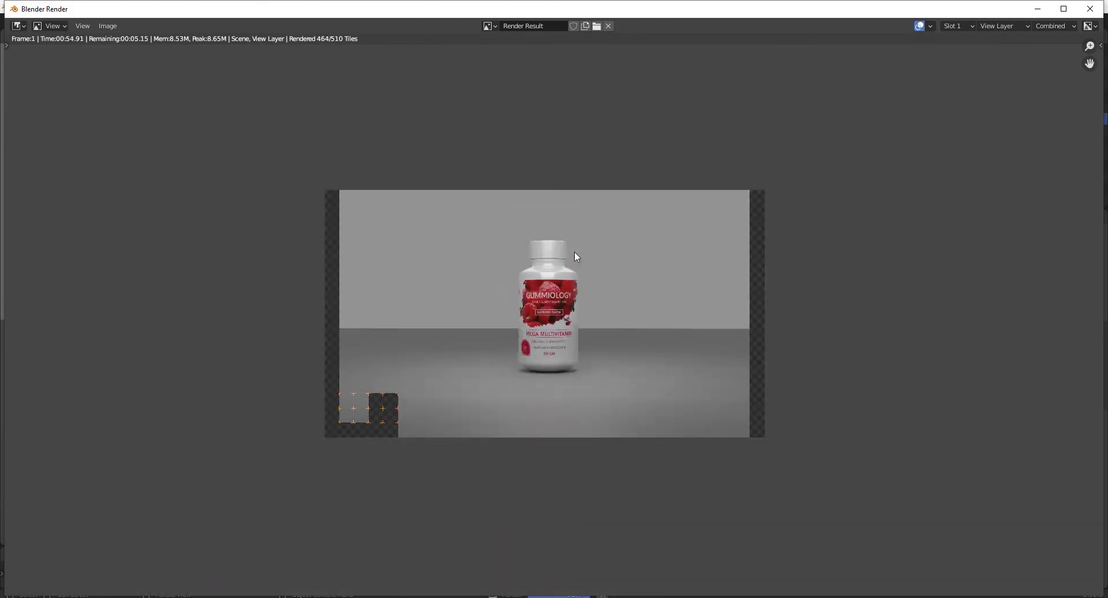